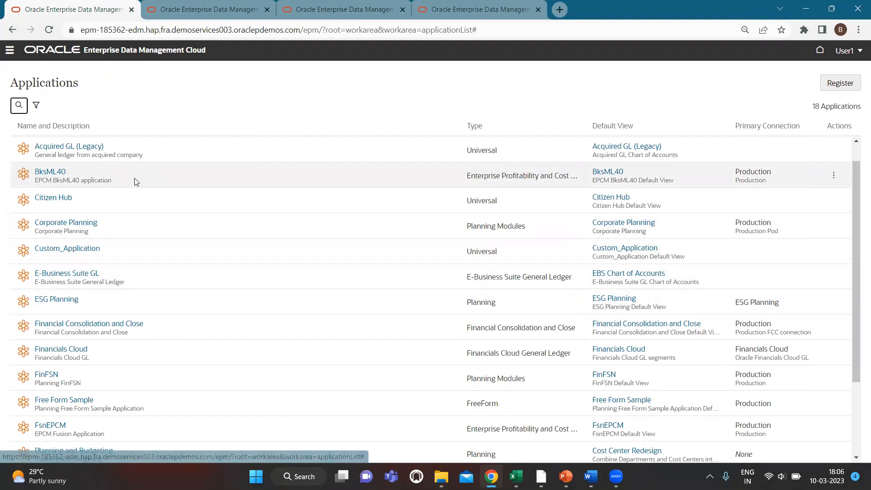
Return to the home page and open the Custom_Application view from the list of views.
scroll(140, 173, up, 1)
click(56, 52)
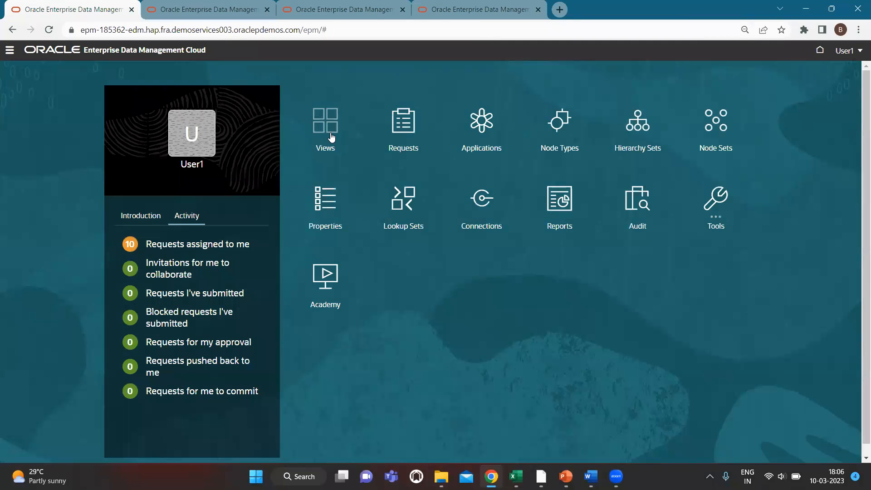
click(330, 131)
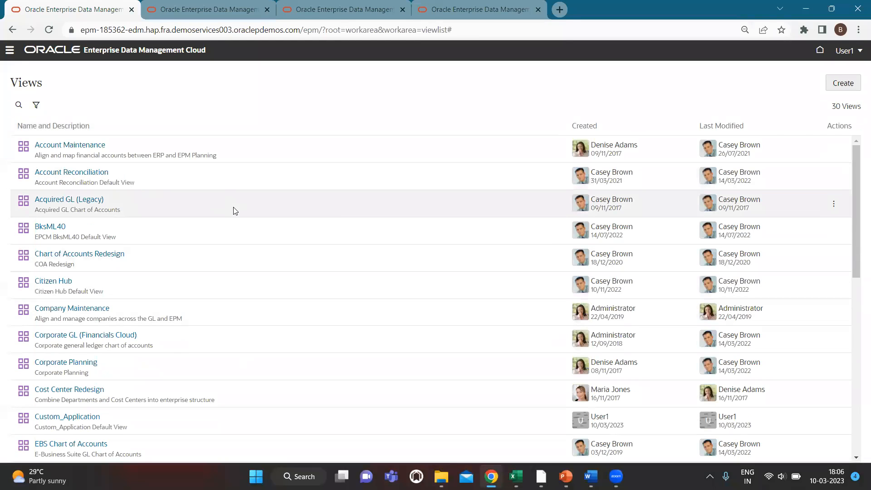
scroll(96, 316, down, 2)
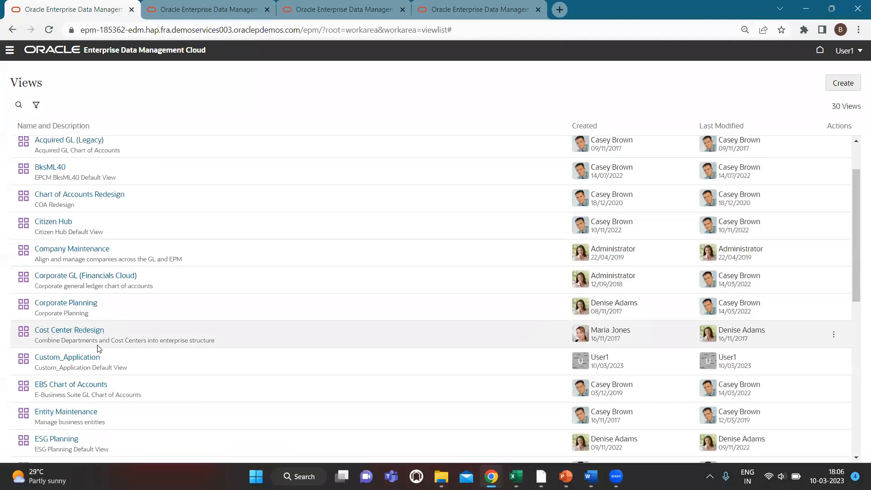
scroll(68, 334, down, 1)
click(65, 335)
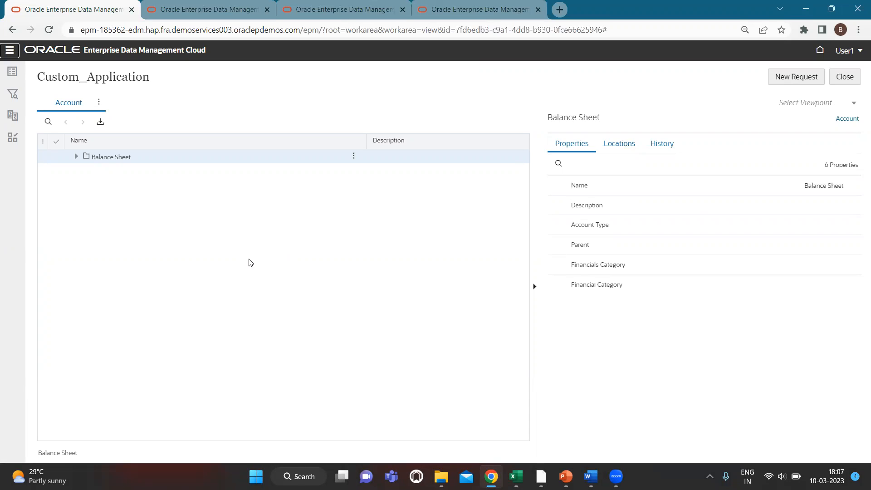
Expand the Balance Sheet hierarchy through Total Assets, Total Liabilities and Equity and Current Assets to show the cash and debtor accounts.
click(77, 156)
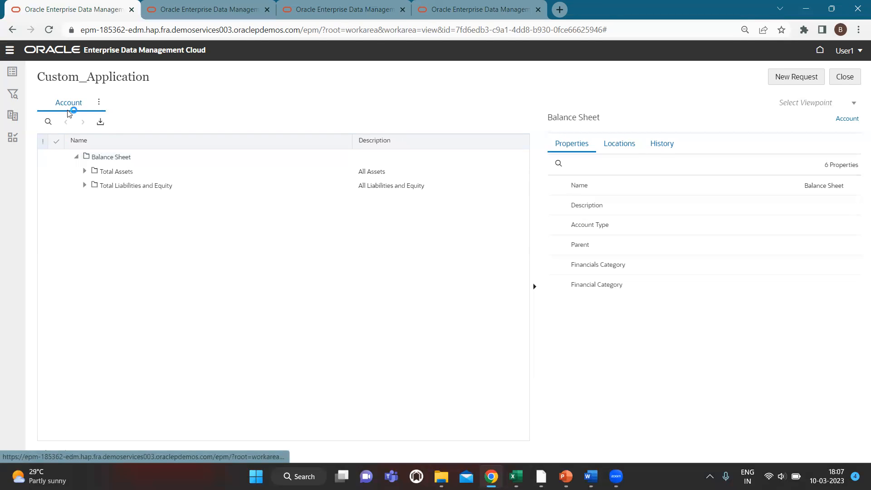
click(85, 172)
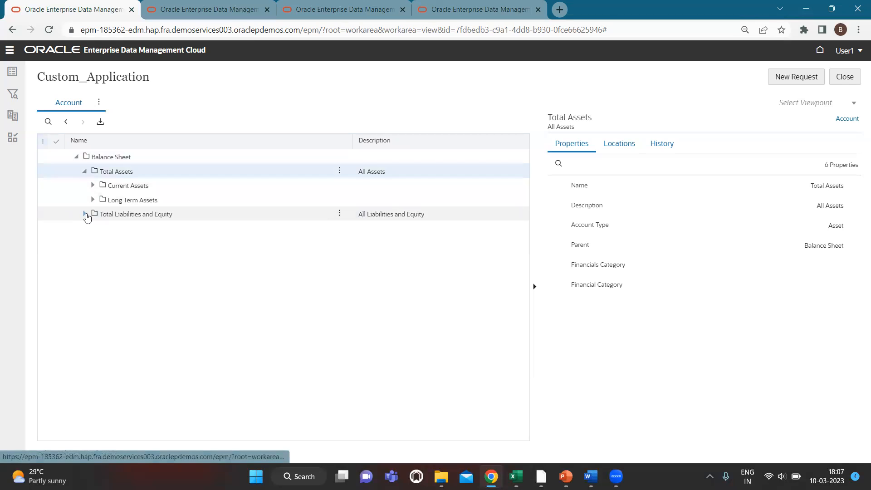
click(85, 214)
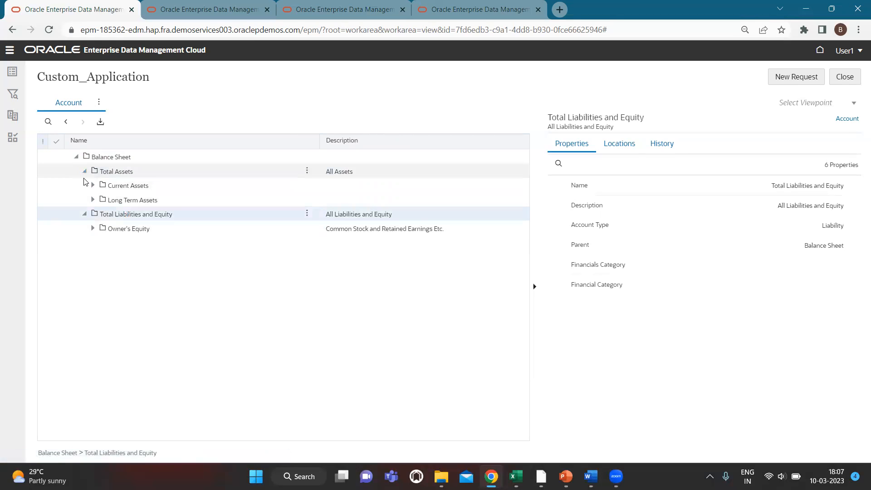
click(93, 186)
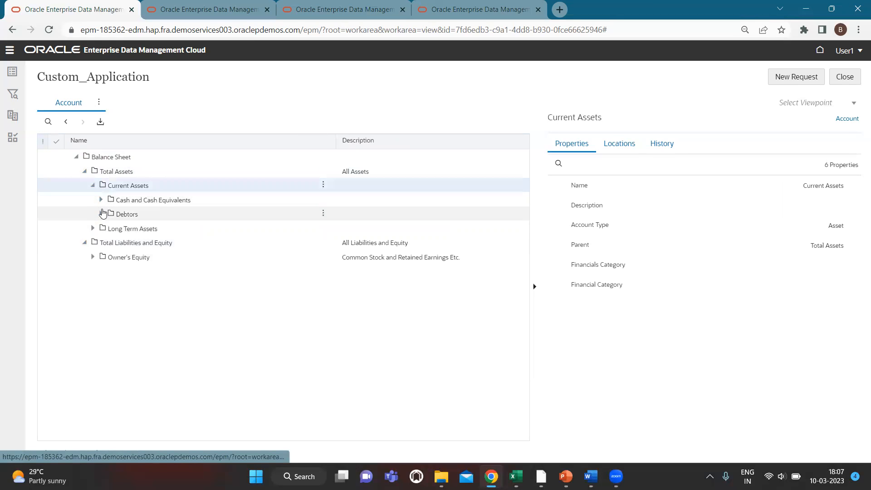
click(101, 215)
click(102, 202)
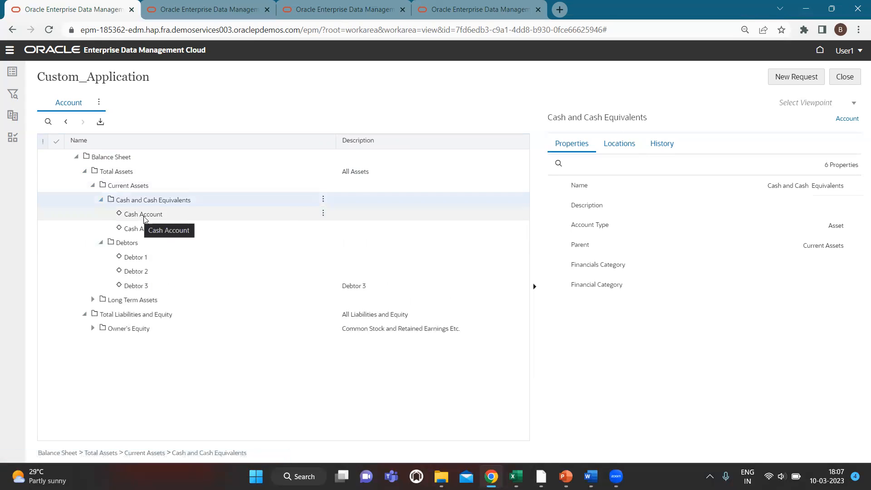
Examine the Cash Account node's properties, especially Account Type, Financials Category and Financial Category.
click(180, 220)
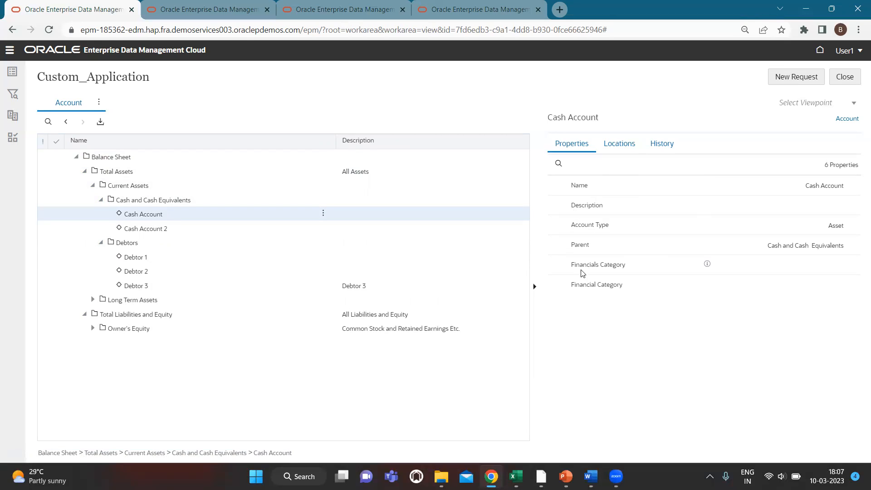
drag(568, 268, 631, 288)
click(592, 319)
click(572, 302)
drag(571, 227, 614, 228)
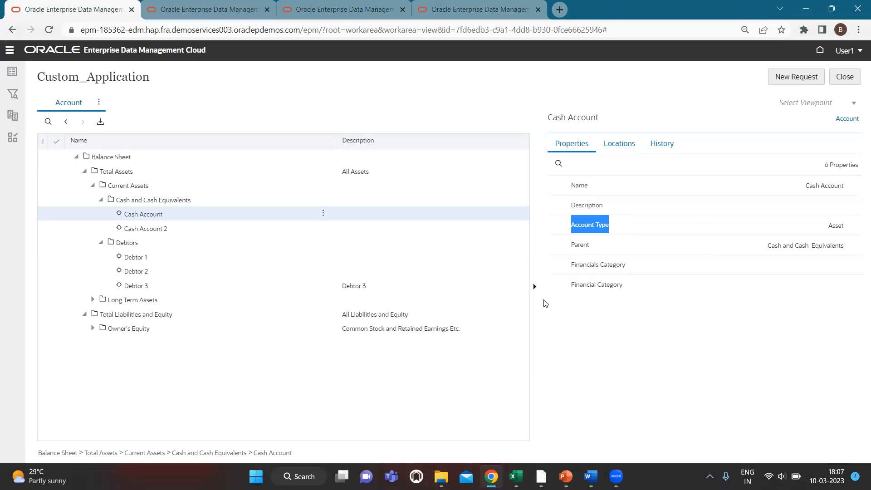
click(587, 338)
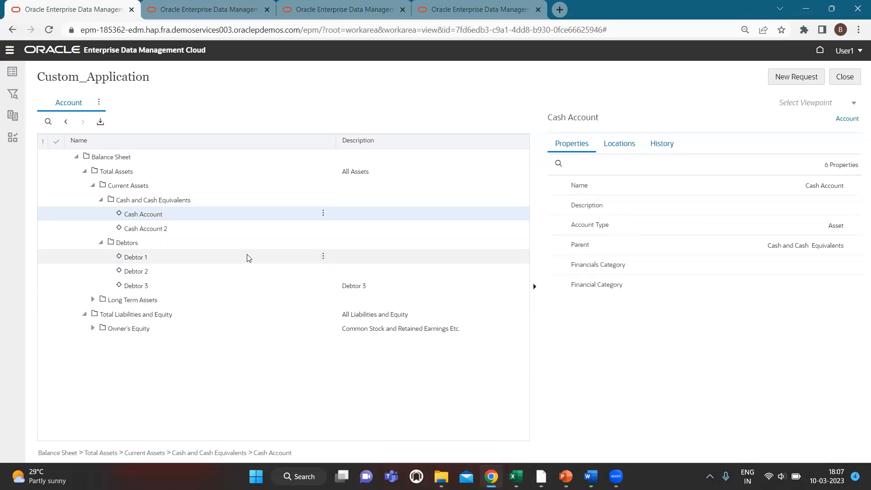
Switch to the Book3 workbook in Excel and examine the Financial Category and Account Type prerequisite tables.
key(alt+Tab)
key(alt+Tab)
key(alt+Tab)
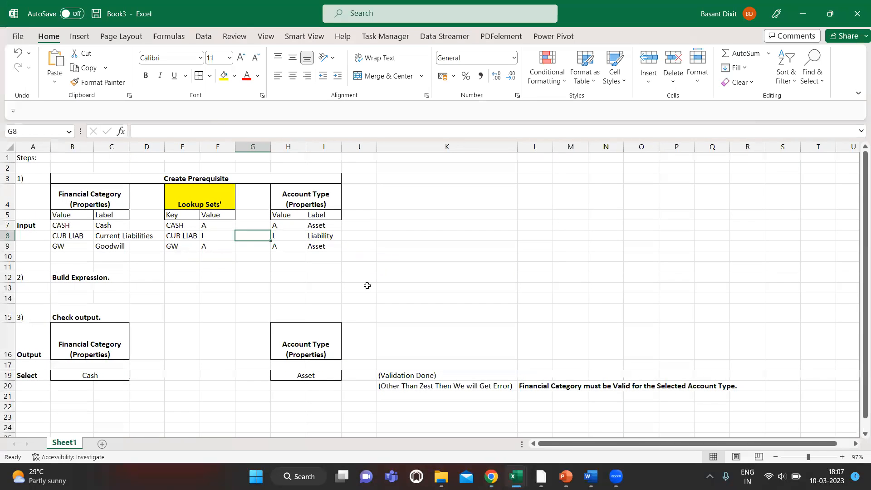
scroll(368, 285, up, 1)
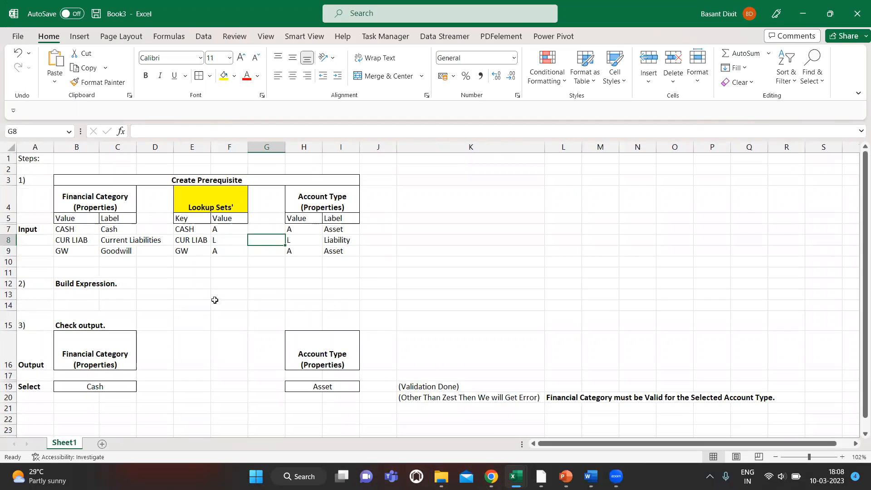
click(93, 202)
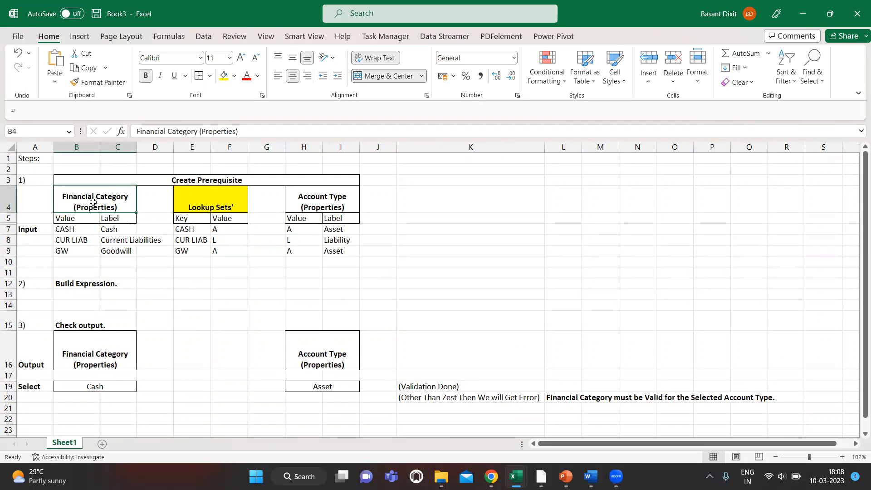
click(327, 201)
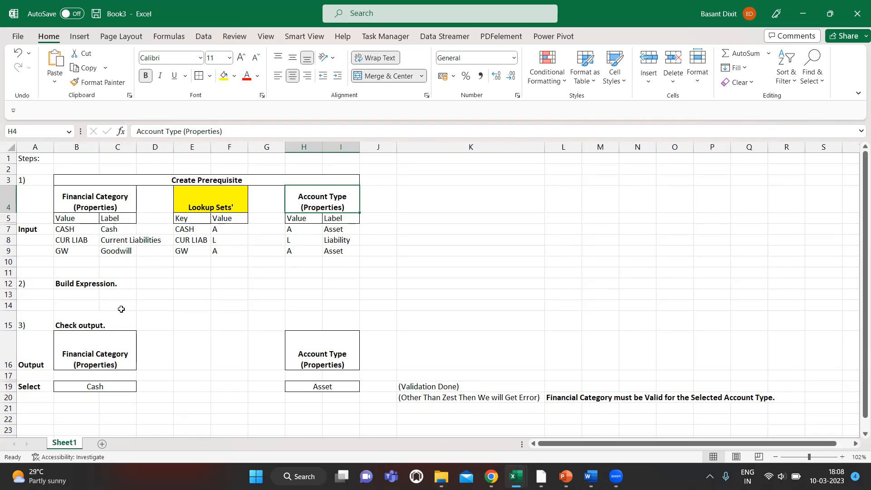
Examine the Check output section, comparing the Financial Category selection with its matching Account Type.
scroll(121, 294, down, 1)
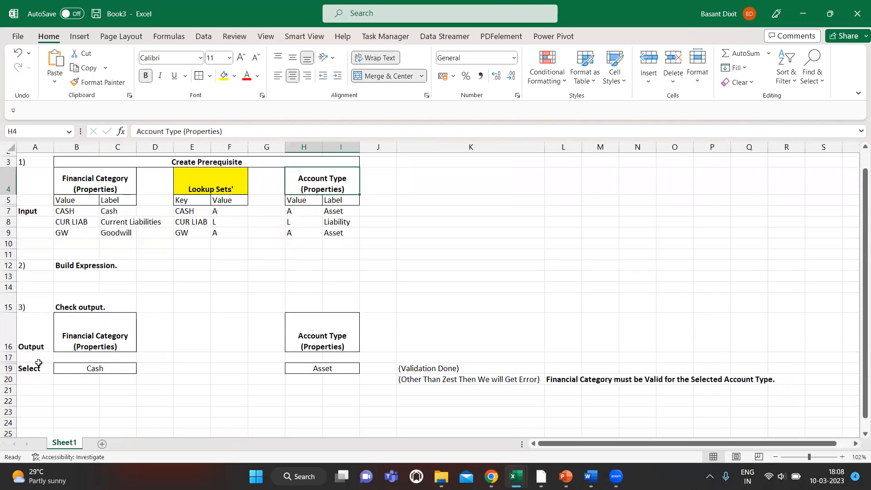
click(90, 369)
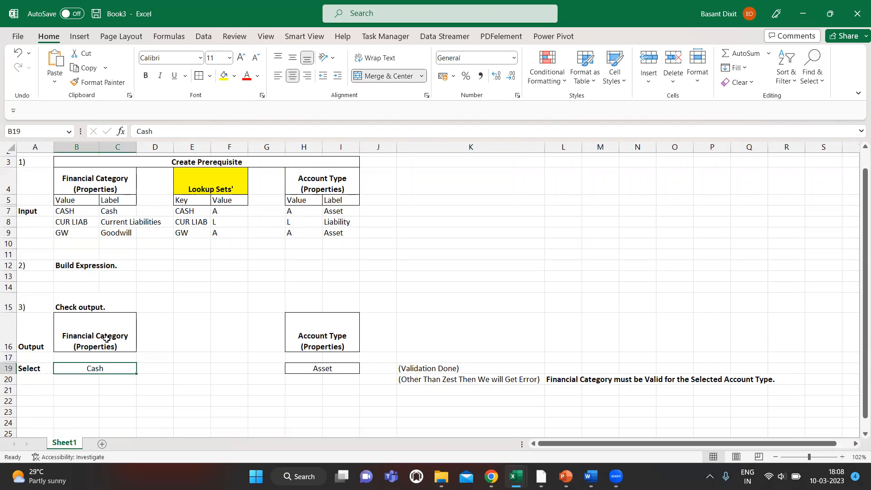
click(322, 334)
click(83, 342)
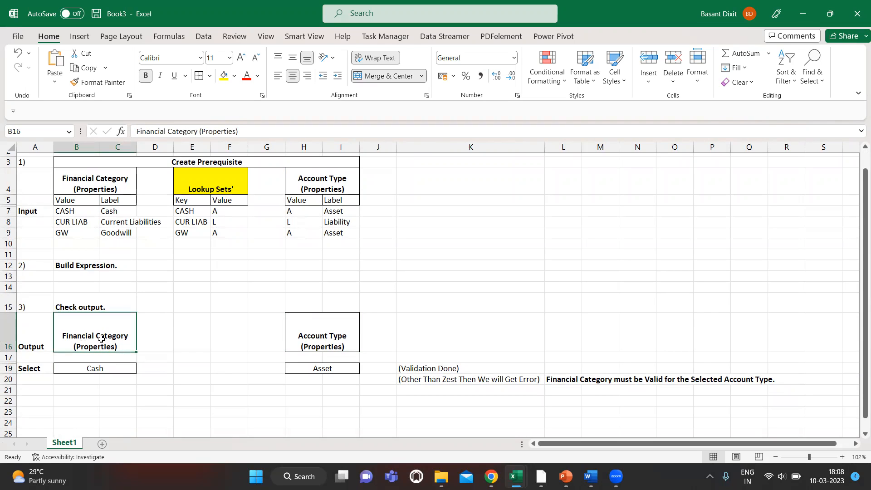
click(329, 343)
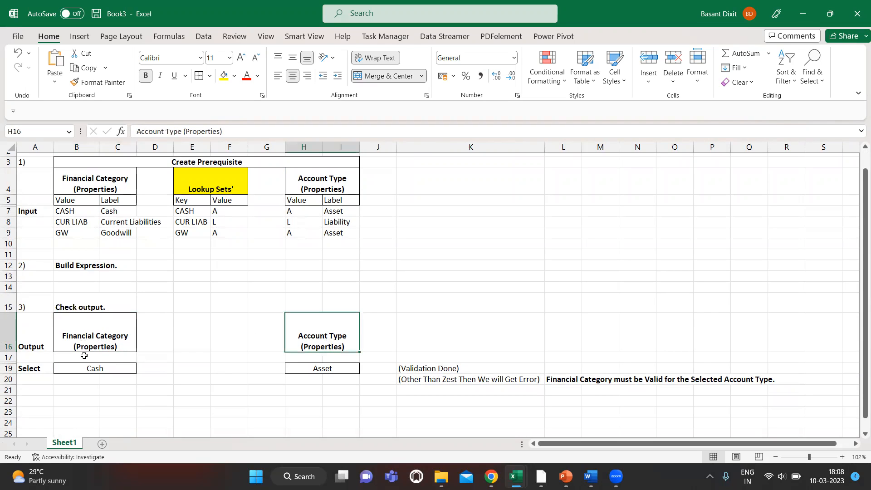
click(91, 369)
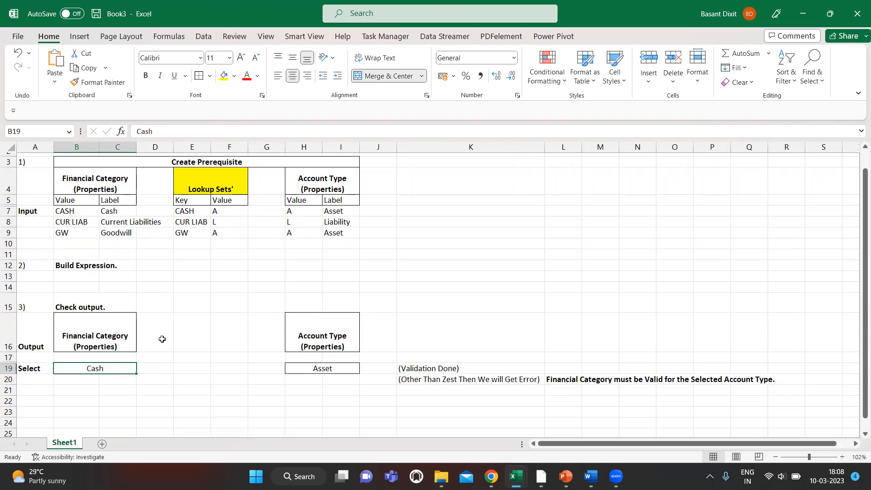
Merge and center cells B20:C20 and enter Creditors as another Financial Category output example.
click(77, 380)
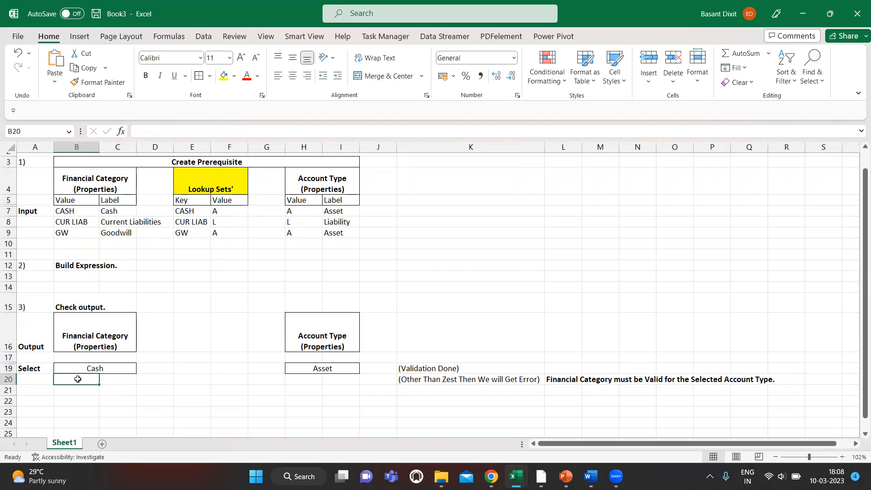
key(shift+Right)
click(379, 77)
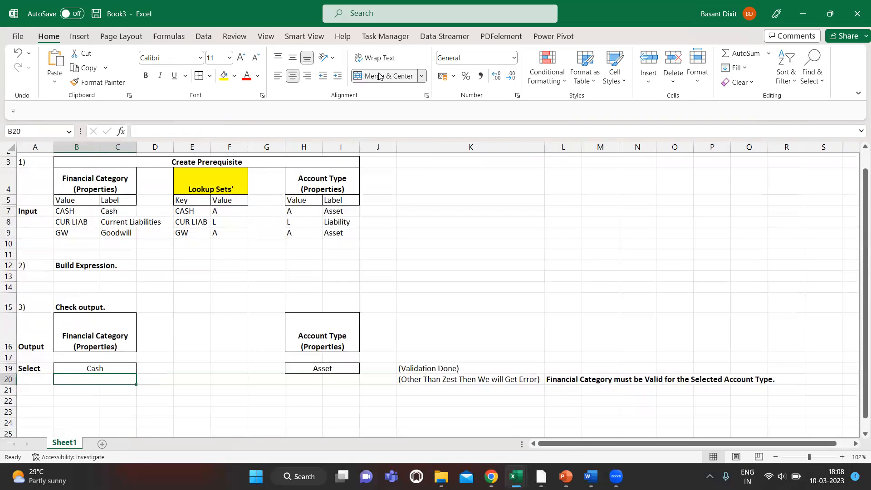
text(Cre)
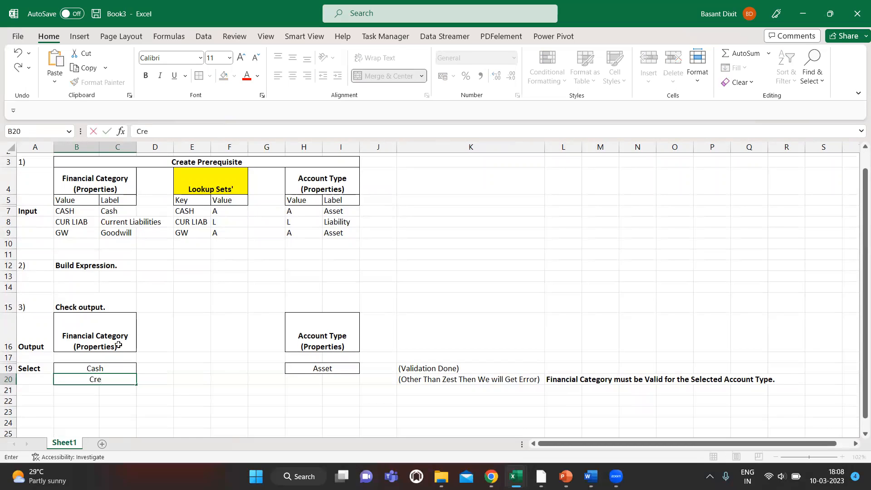
text(ditors)
key(Return)
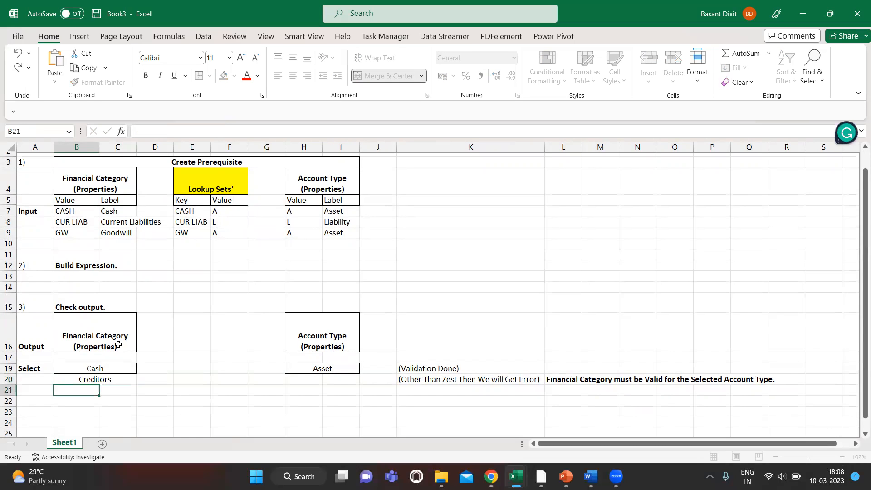
Merge and center cells H20:I20 and enter Liability as the Account Type for the Creditors row.
key(Up)
key(Right)
key(Right)
key(Right)
key(Right)
key(Right)
key(shift+Right)
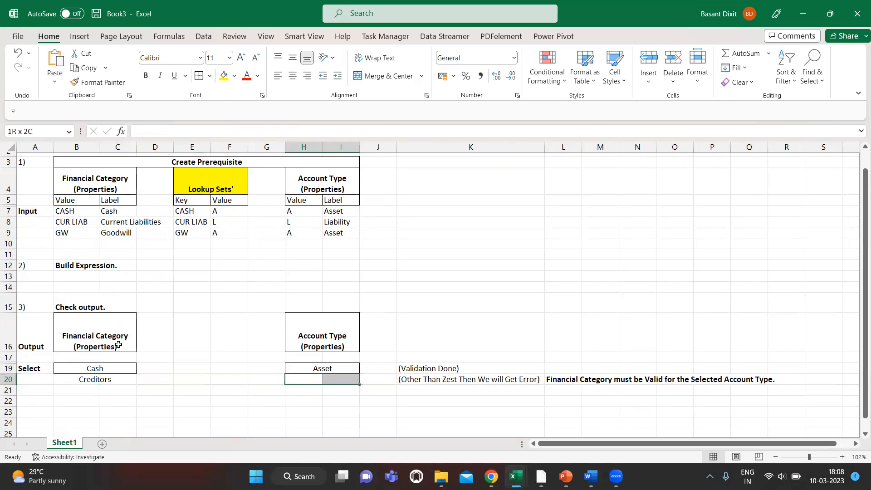
click(398, 77)
text(Lia)
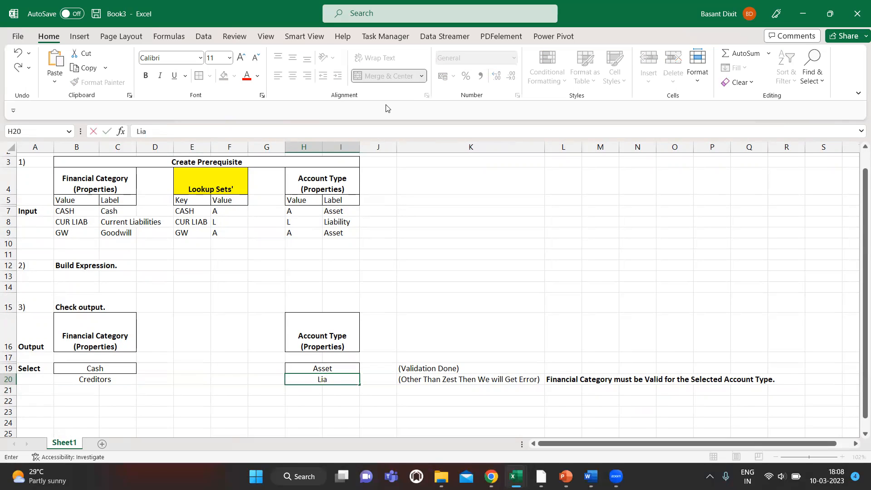
text(bility)
key(Return)
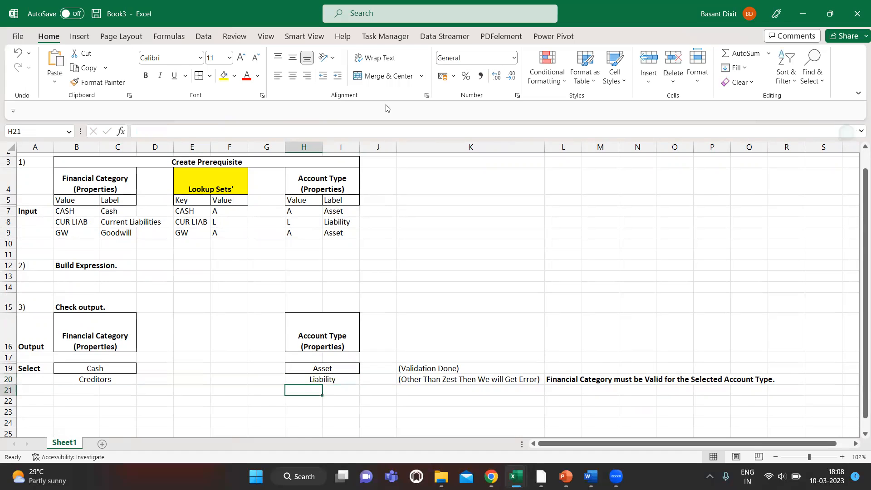
key(Up)
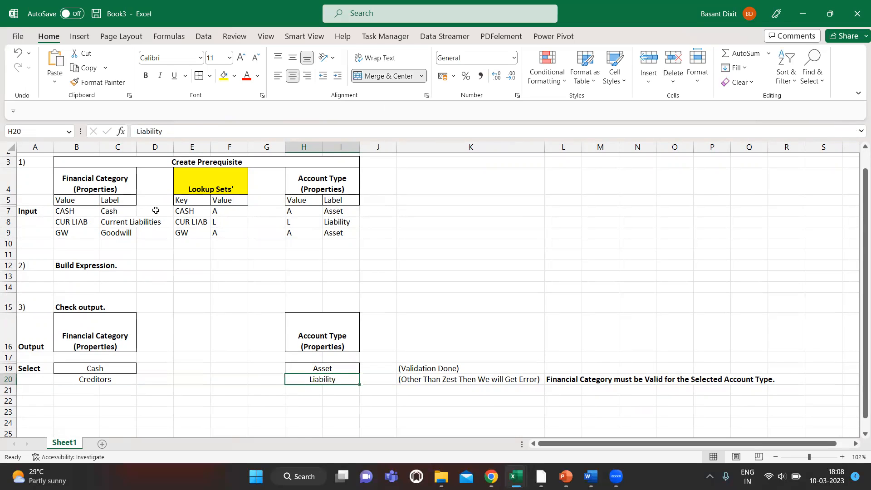
Review the Financial Category, Lookup Sets and Account Type headings in the Create Prerequisite table.
scroll(156, 210, up, 1)
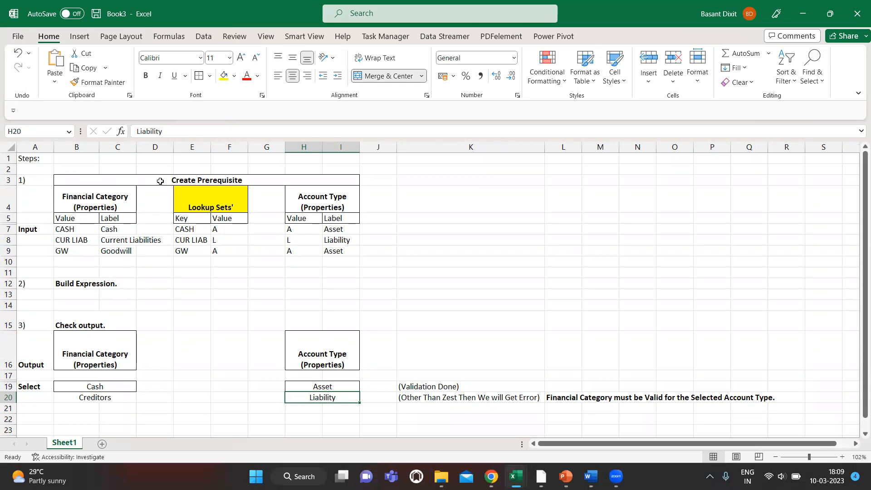
click(105, 203)
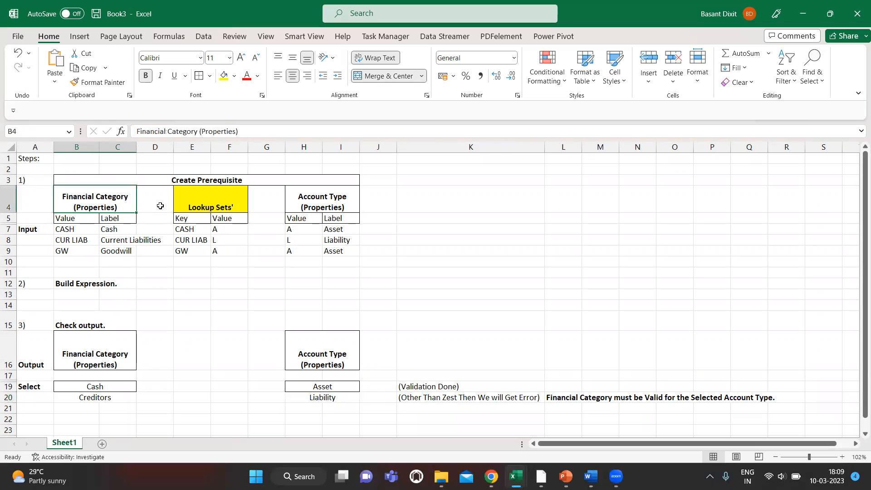
click(311, 206)
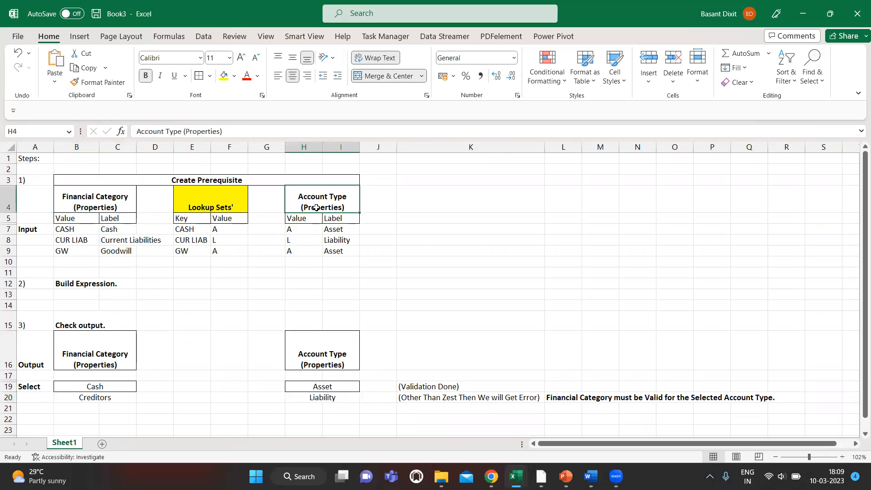
click(111, 200)
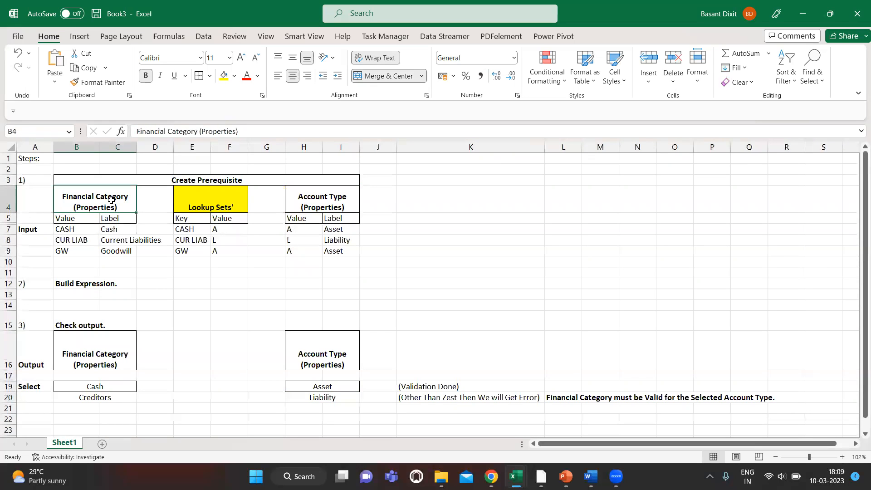
click(206, 202)
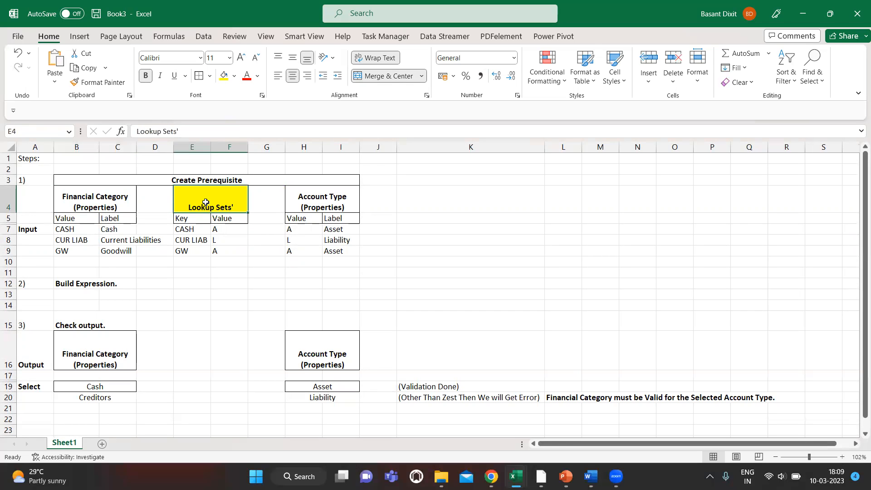
click(314, 196)
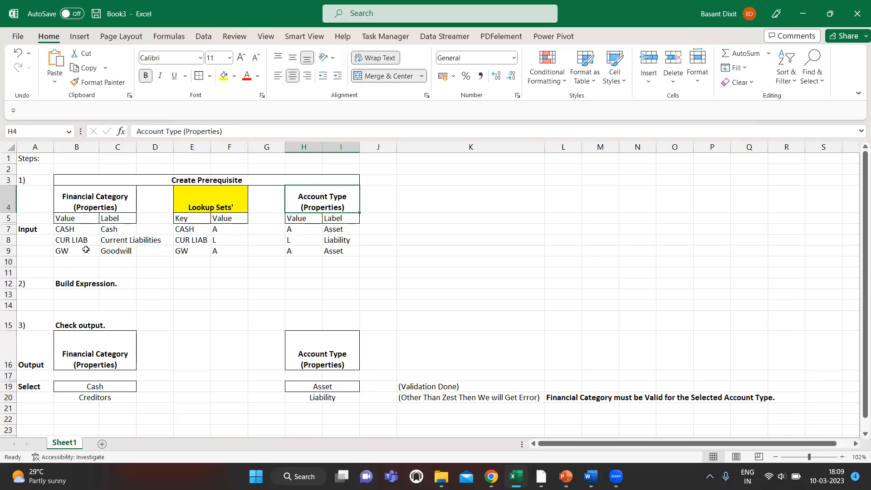
Review the CASH input row and its Financial Category value and label against the Cash and Asset output example.
click(39, 231)
drag(63, 230, 360, 228)
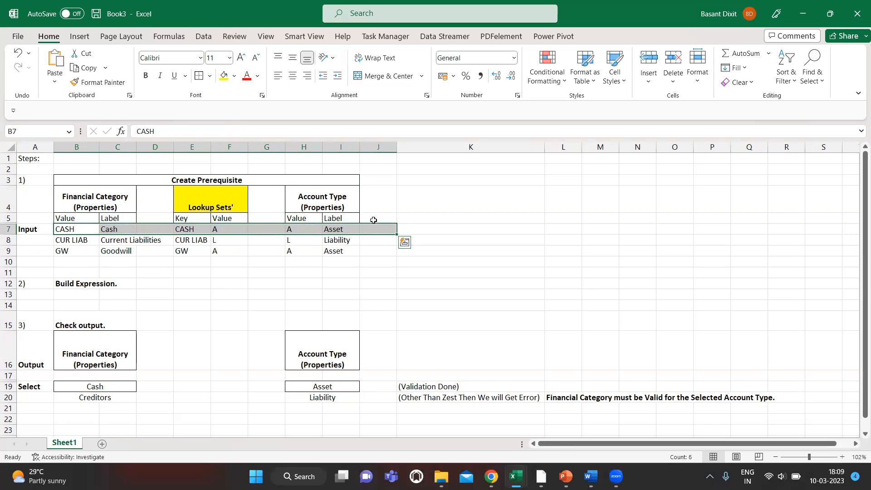
click(372, 219)
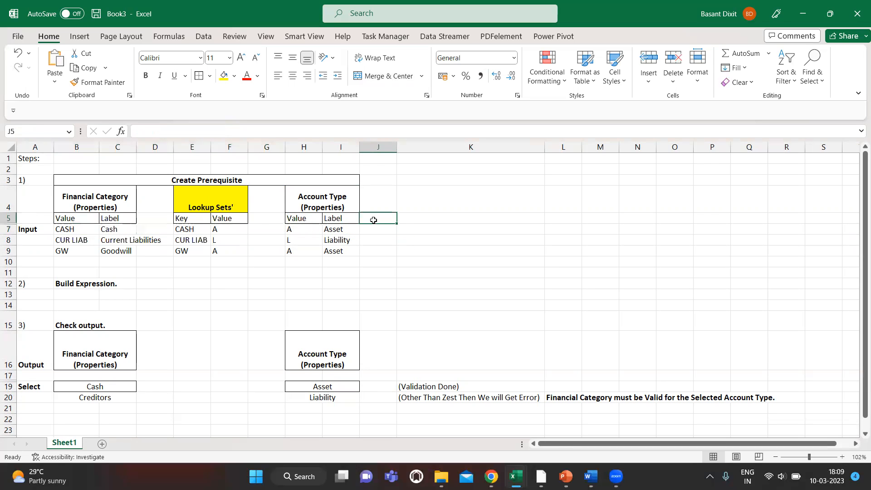
click(98, 197)
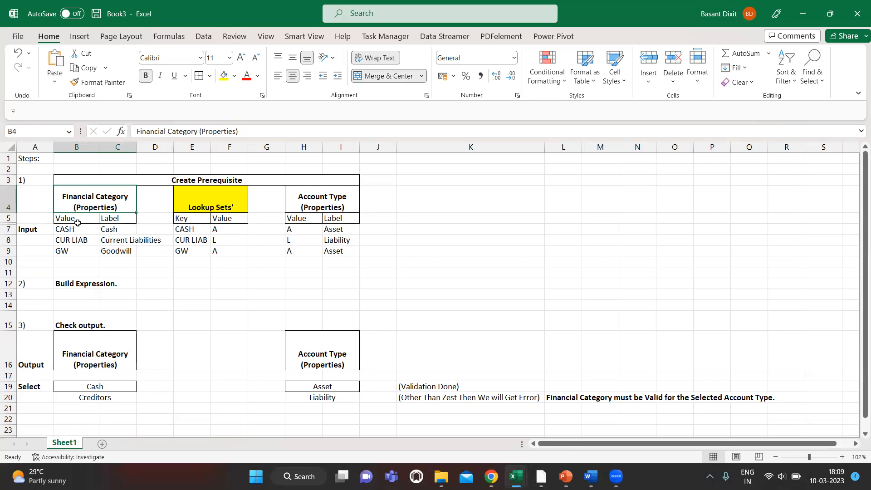
click(80, 219)
click(108, 220)
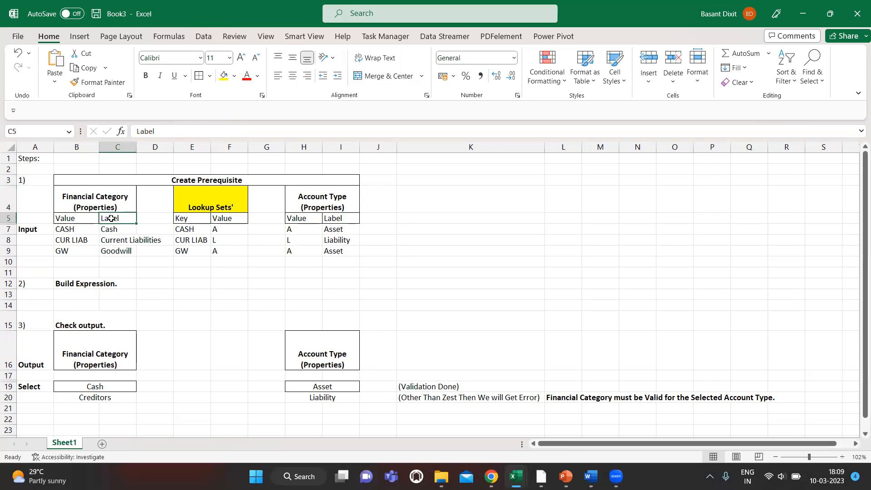
click(84, 230)
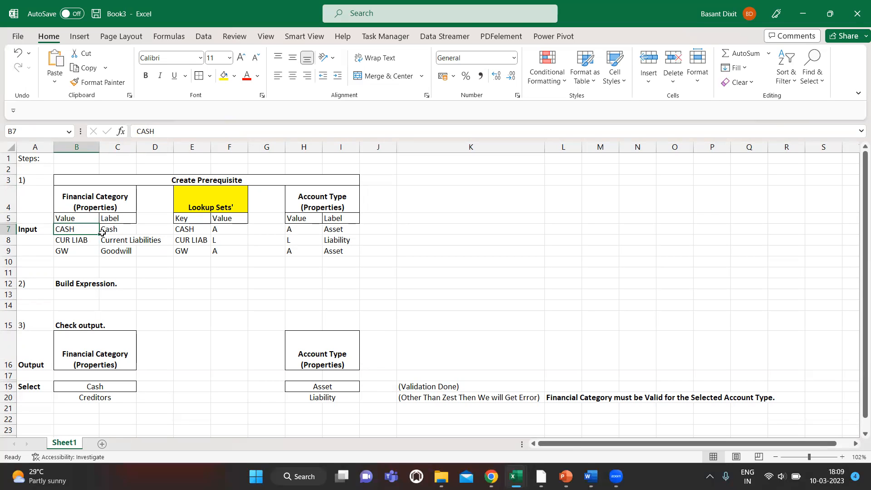
click(113, 387)
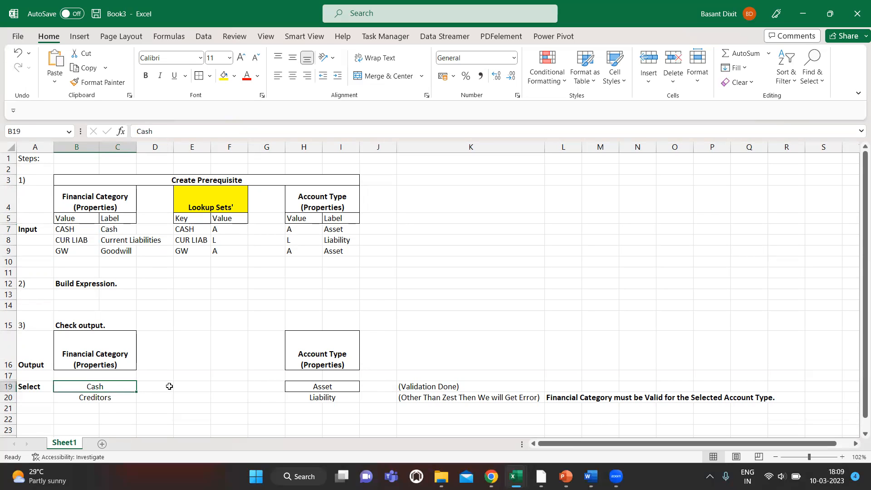
click(310, 388)
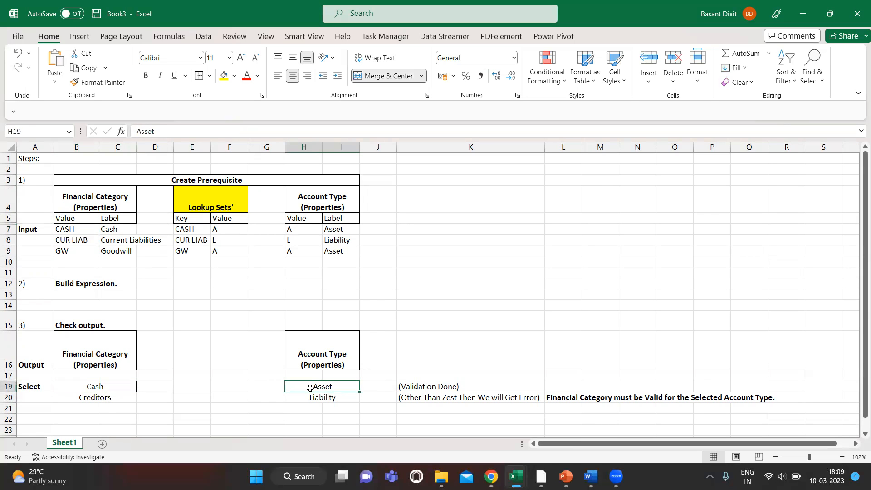
click(107, 231)
click(79, 230)
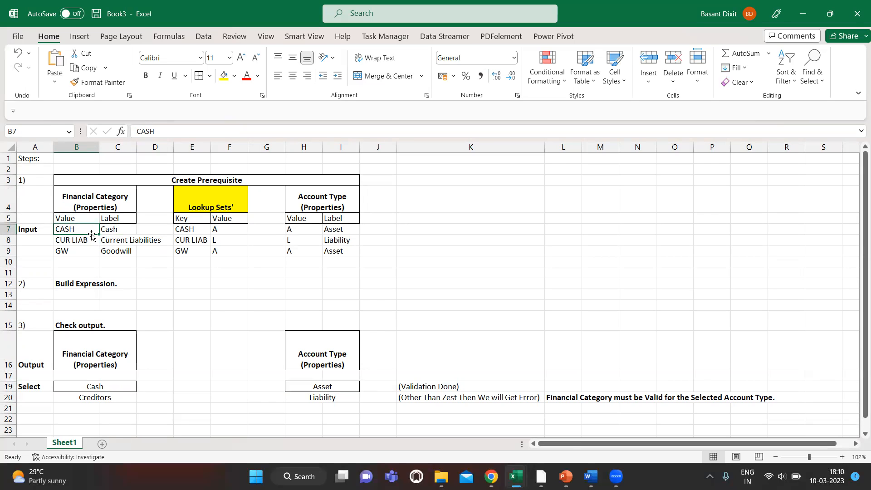
Examine how the Lookup Sets key in E7 references the Financial Category value in B7.
click(189, 230)
double_click(189, 230)
key(Escape)
key(Left)
key(Left)
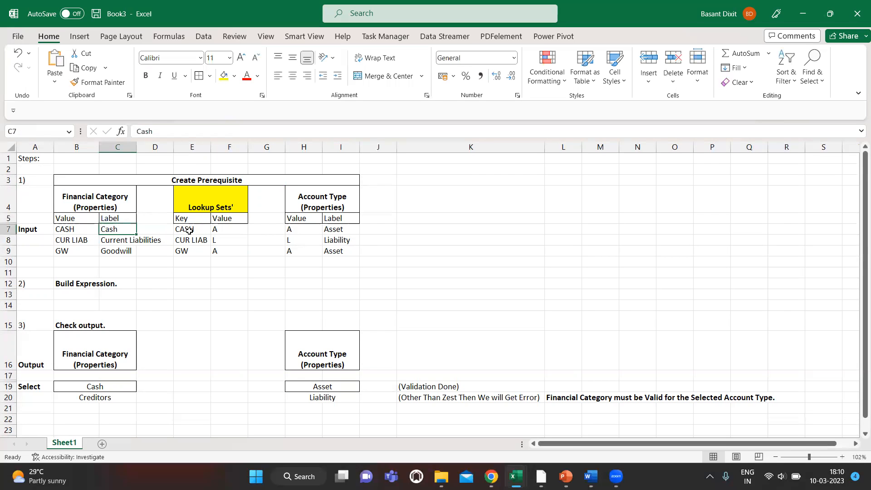
key(Left)
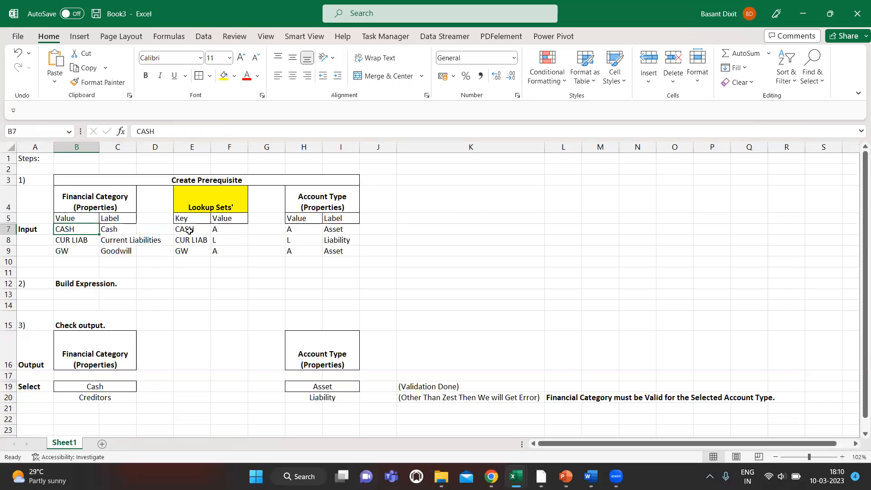
key(Right)
key(Right)
key(Right)
text(=+B7)
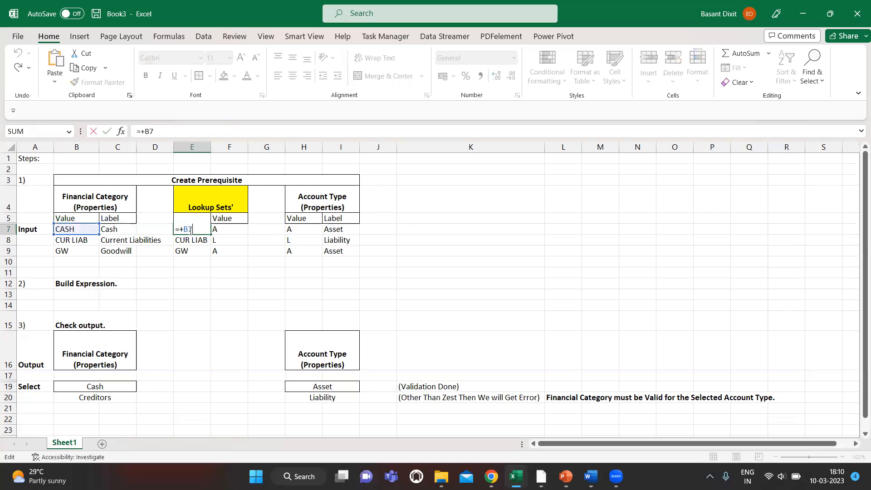
key(Escape)
key(Left)
key(Left)
key(Right)
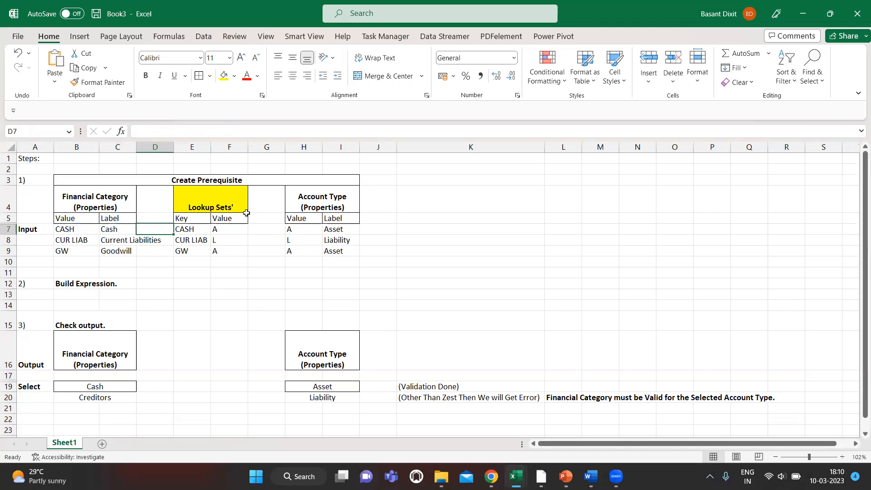
click(197, 230)
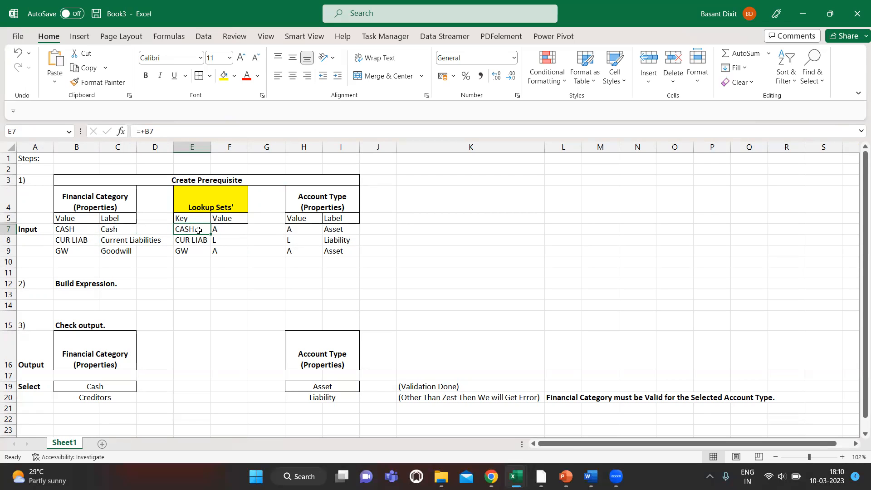
Compare the lookup value in F7 with the Account Type value and label in the same row.
click(225, 229)
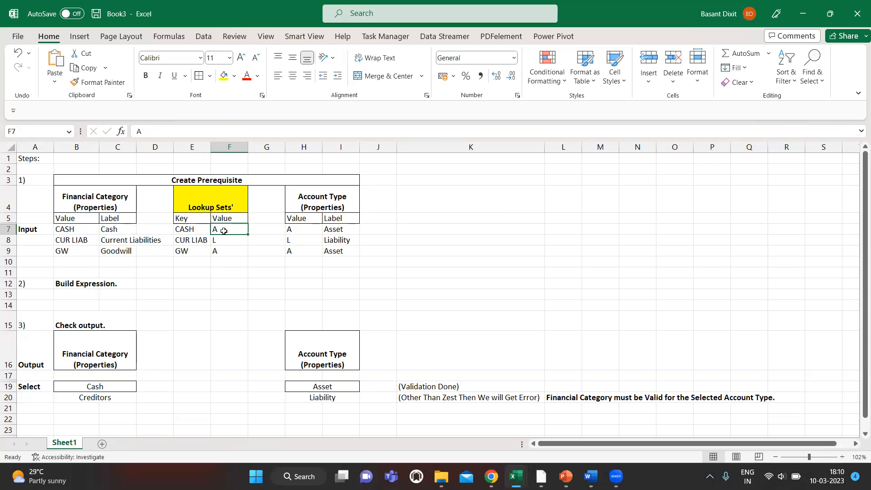
click(335, 196)
click(306, 232)
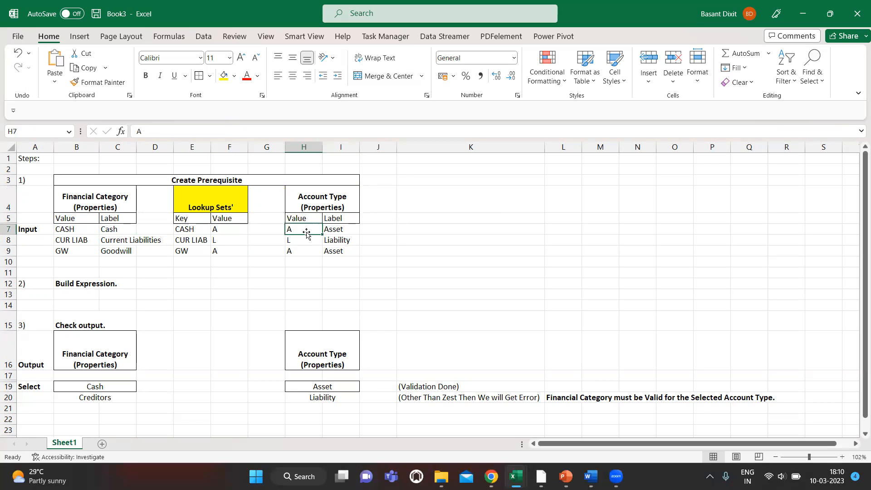
click(335, 203)
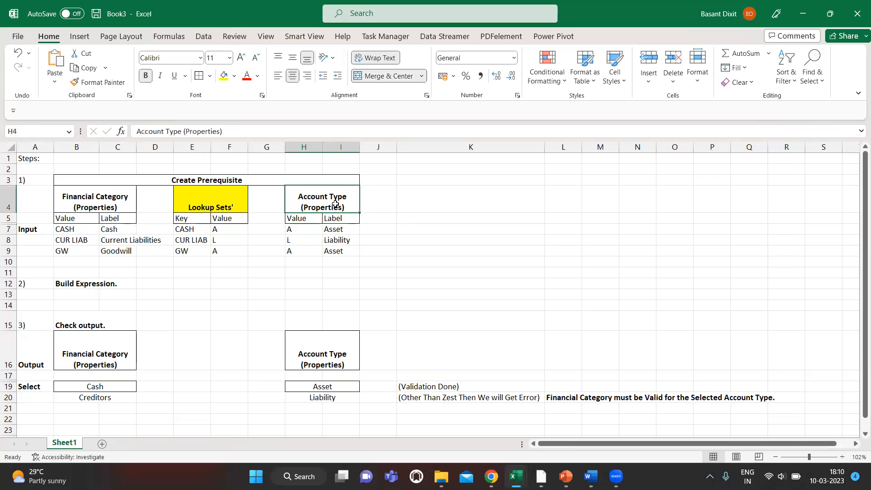
click(311, 233)
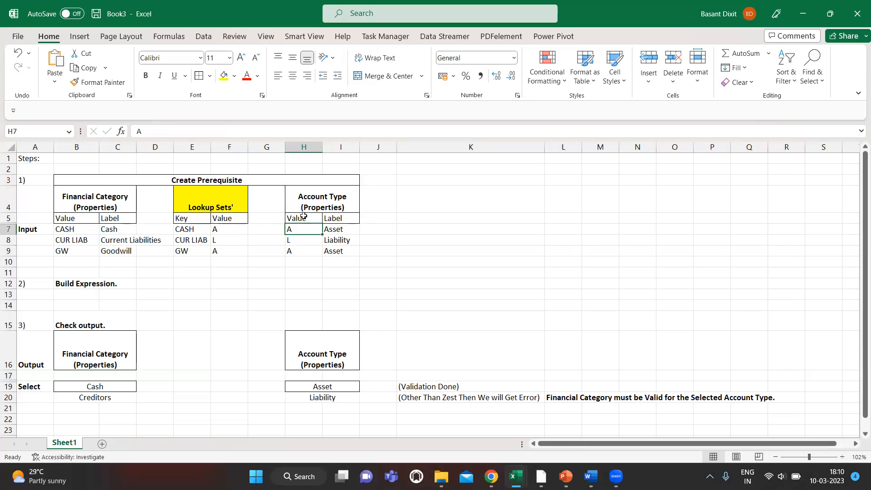
click(304, 217)
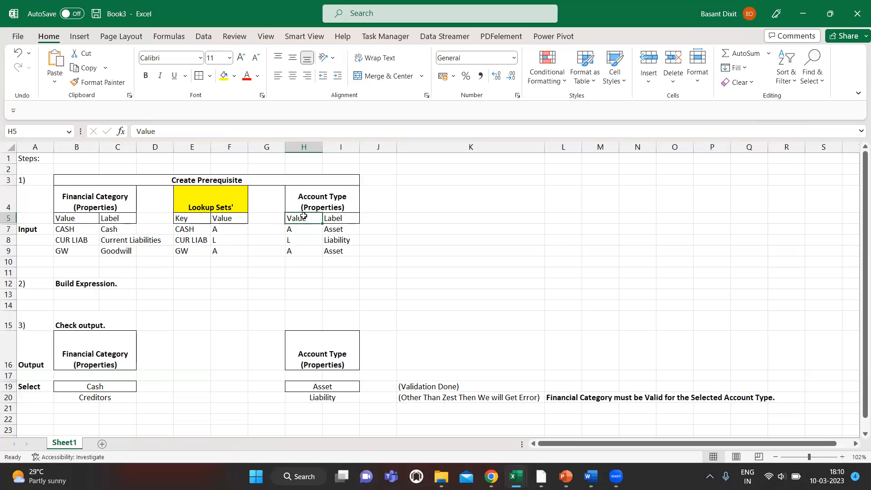
key(shift+Right)
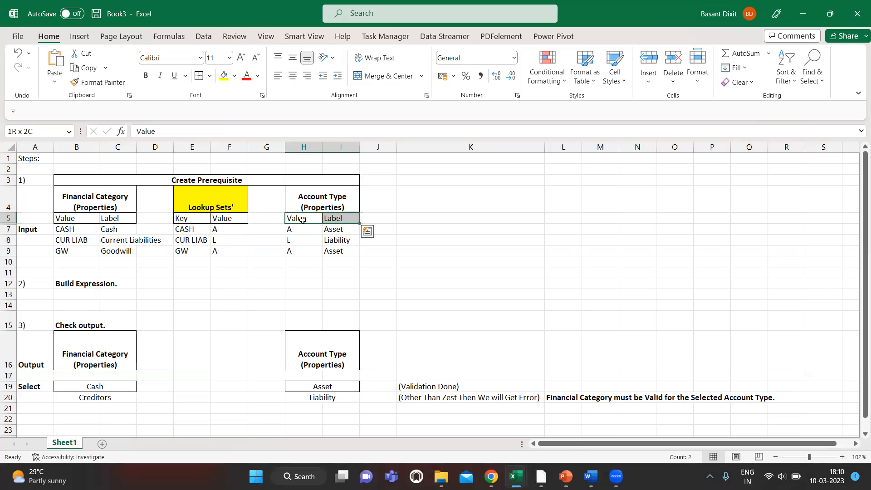
double_click(301, 230)
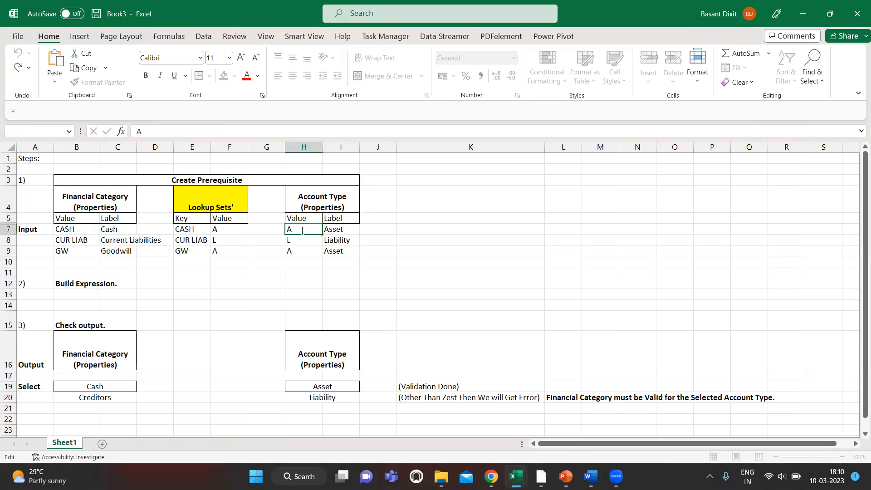
key(Escape)
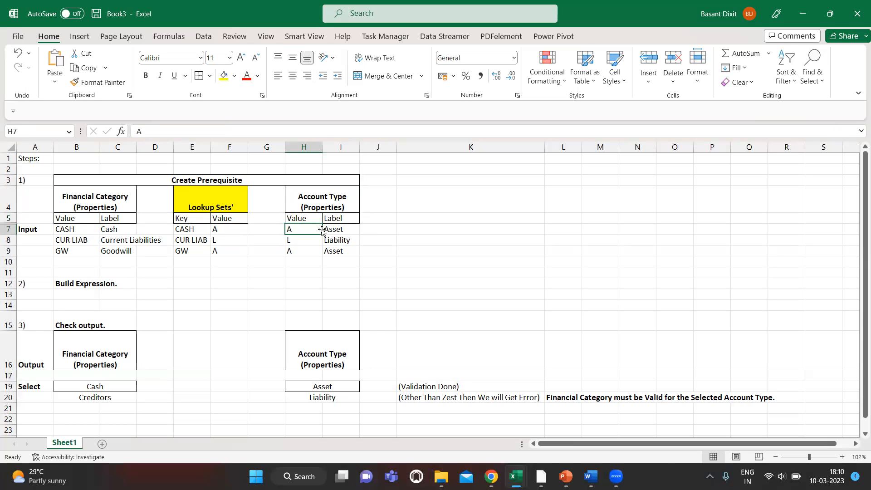
click(338, 231)
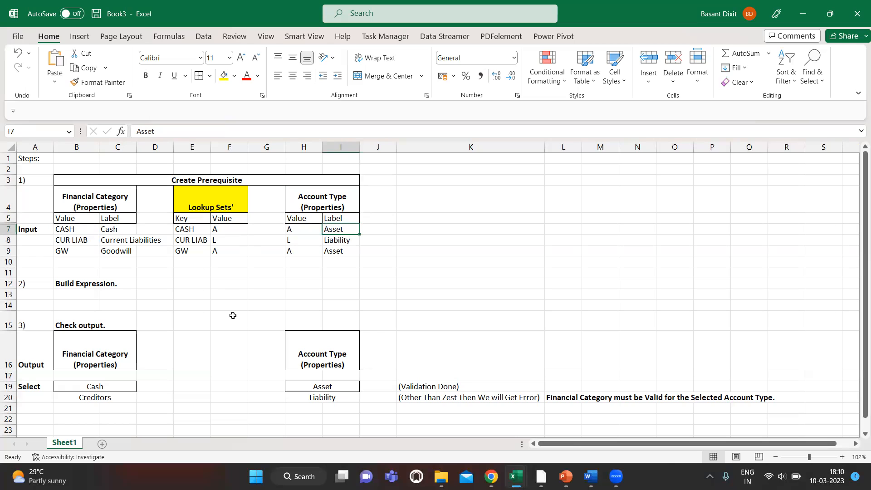
Review the Build Expression step and the Cash and Creditors rows with their Account Types under Check output.
click(70, 284)
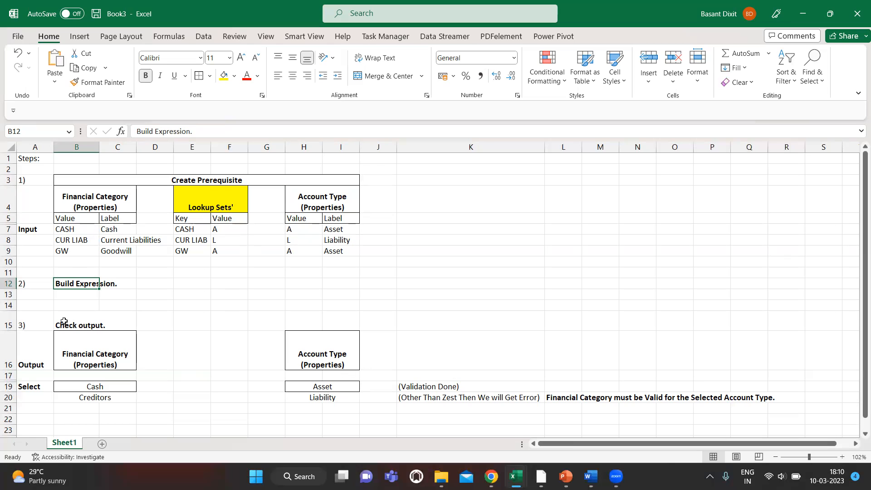
scroll(114, 349, down, 1)
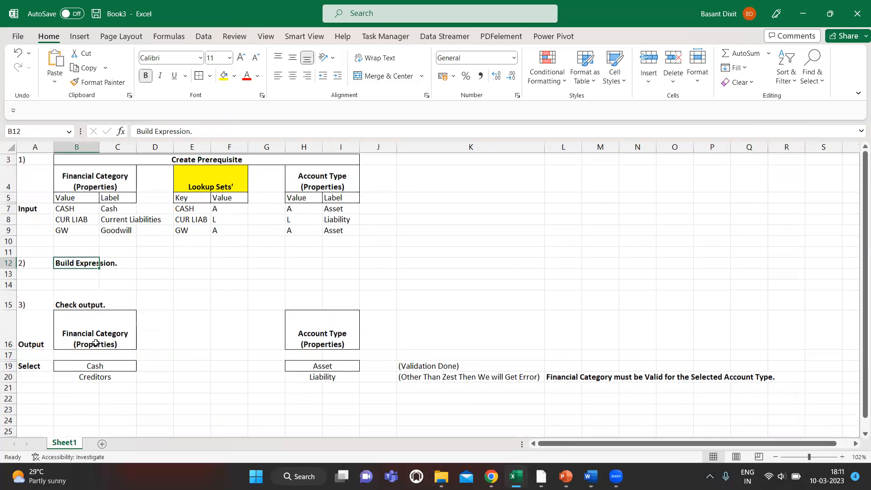
click(91, 371)
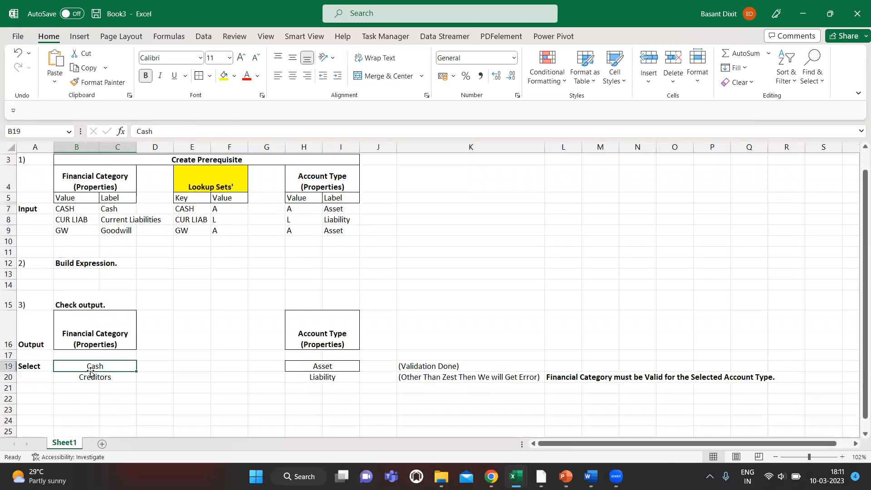
click(306, 369)
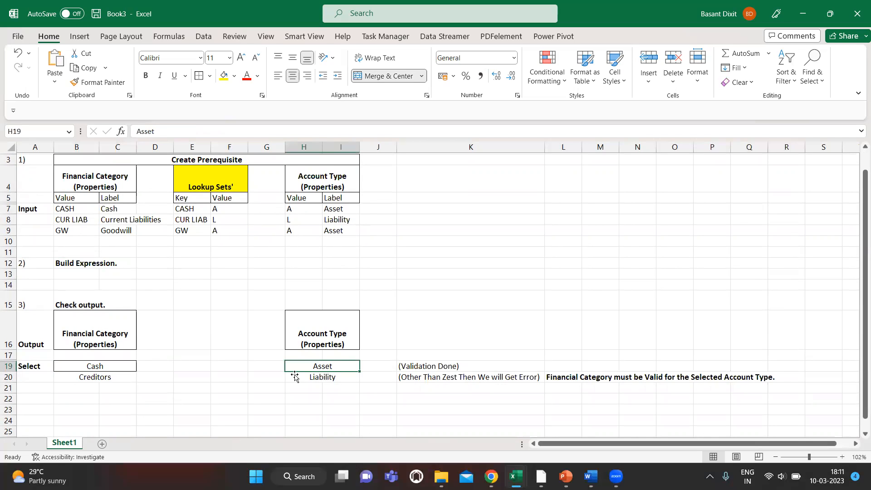
click(91, 367)
click(312, 367)
click(82, 378)
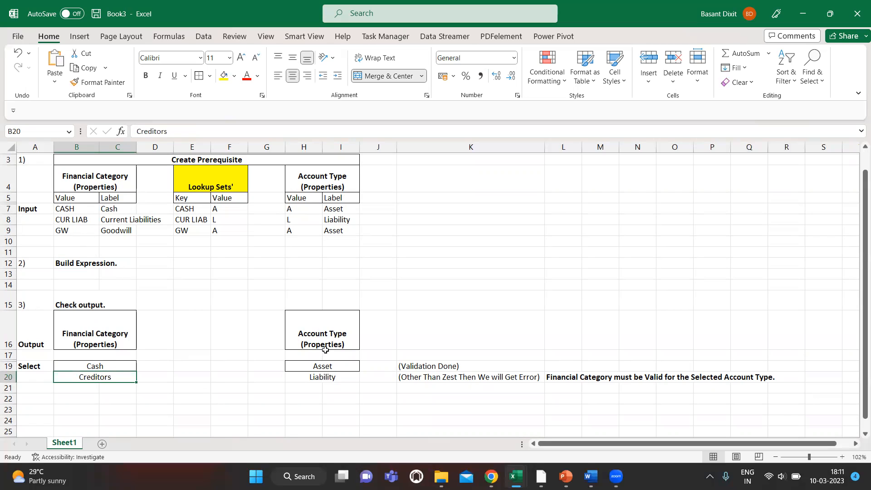
click(314, 377)
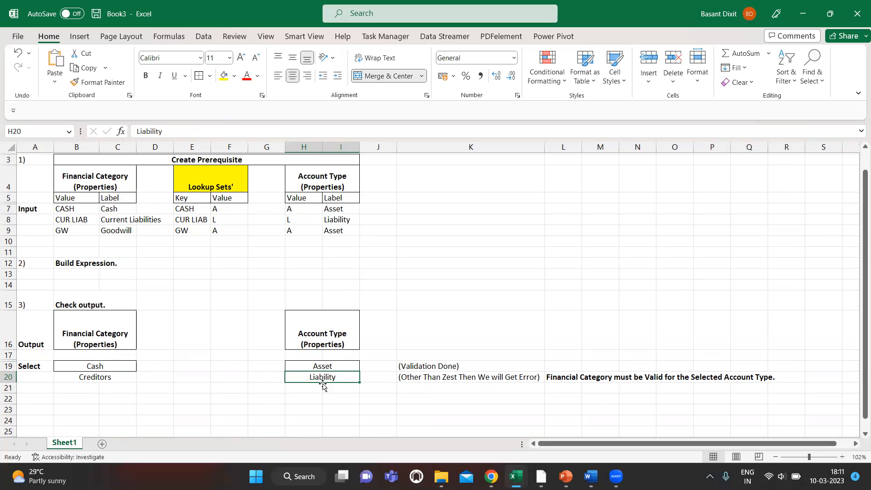
Copy the Asset cell from the Cash row into the Account Type cell of the Creditors row.
key(Up)
key(ctrl+c)
key(Down)
key(Return)
Correct the note in K20 to read "(Other Than Asset Then We will Get Error)".
key(Right)
key(Right)
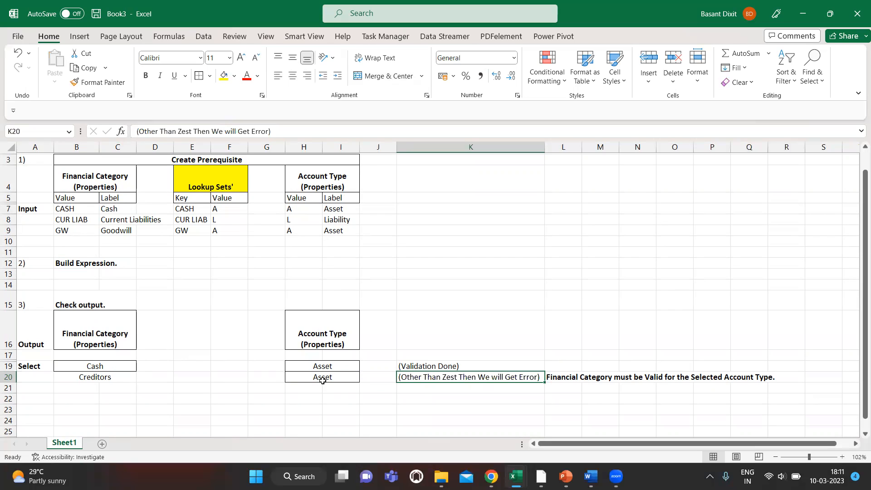
key(F2)
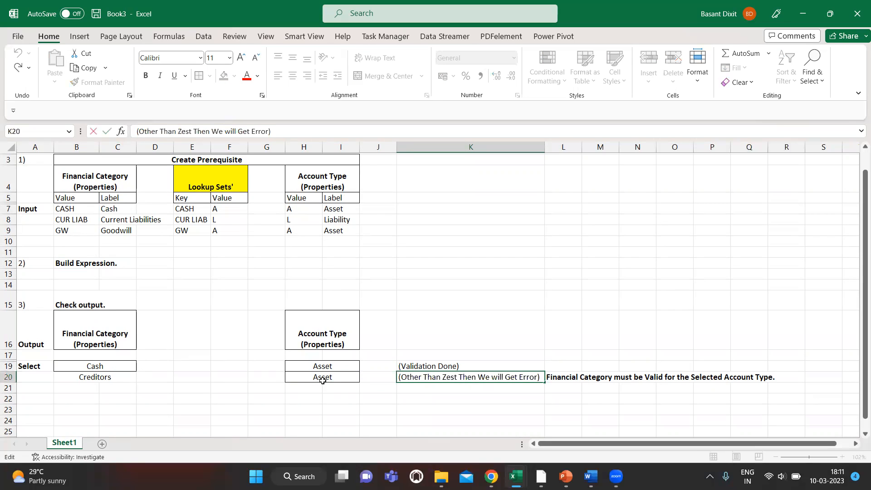
key(ctrl+shift+Left)
text(Assest)
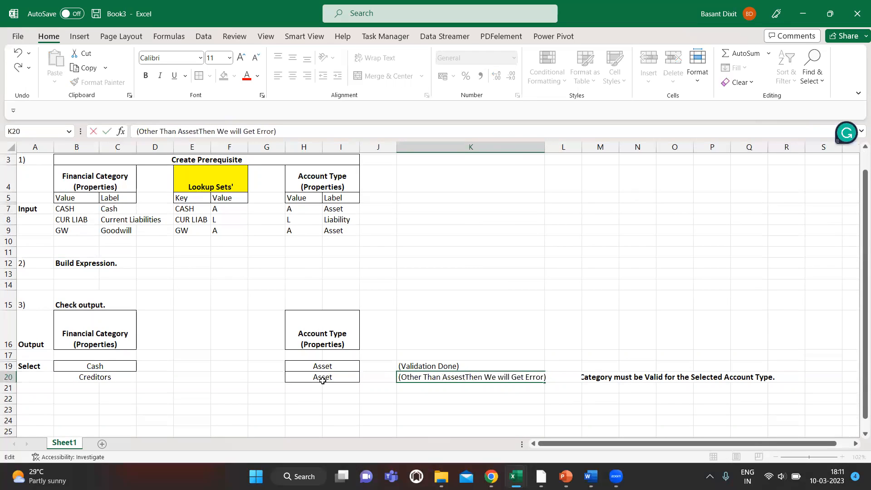
key(BackSpace)
text(t)
key(Return)
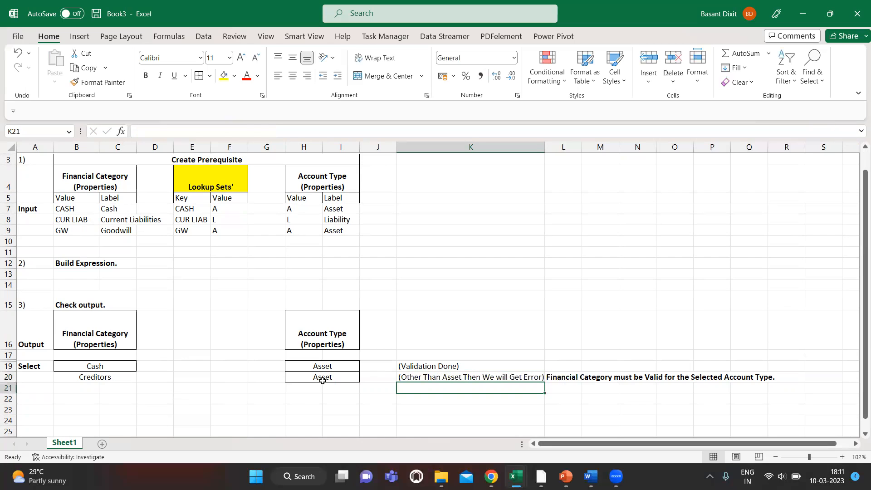
Review the validation error message text in L20 beside the Creditors row's note.
key(Right)
key(Up)
key(Right)
key(Right)
key(Left)
key(Left)
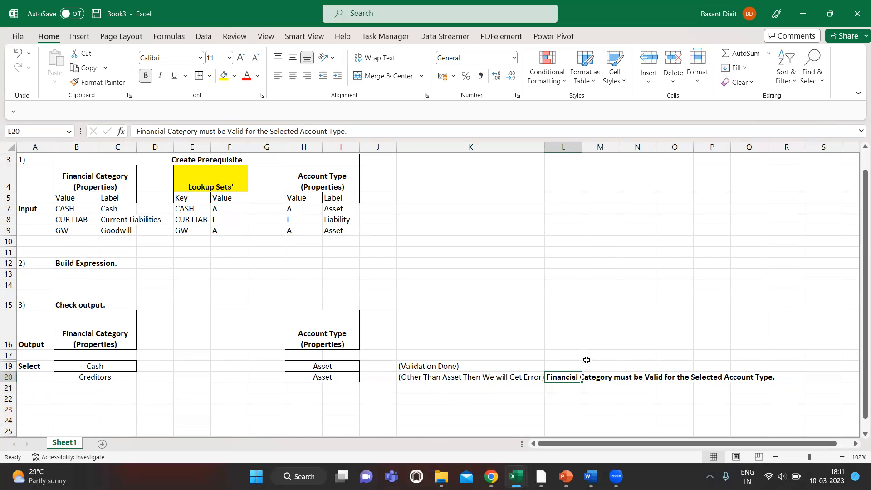
click(573, 358)
click(569, 365)
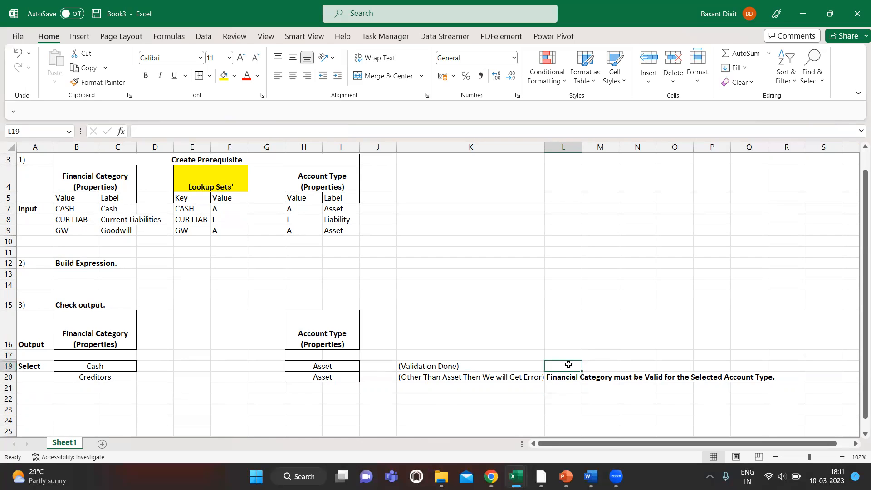
click(560, 379)
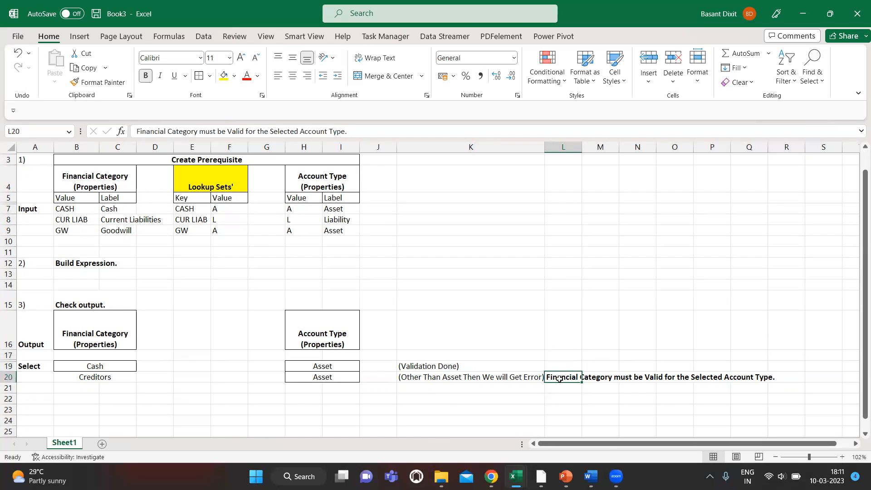
Review the error message in L20 and the planned Create Prerequisite, Build Expression and Check output steps in the worksheet.
click(577, 408)
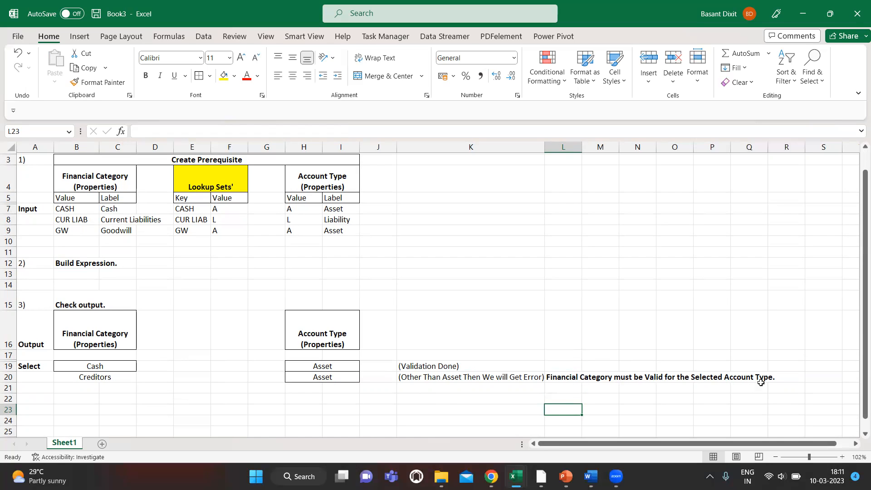
click(565, 375)
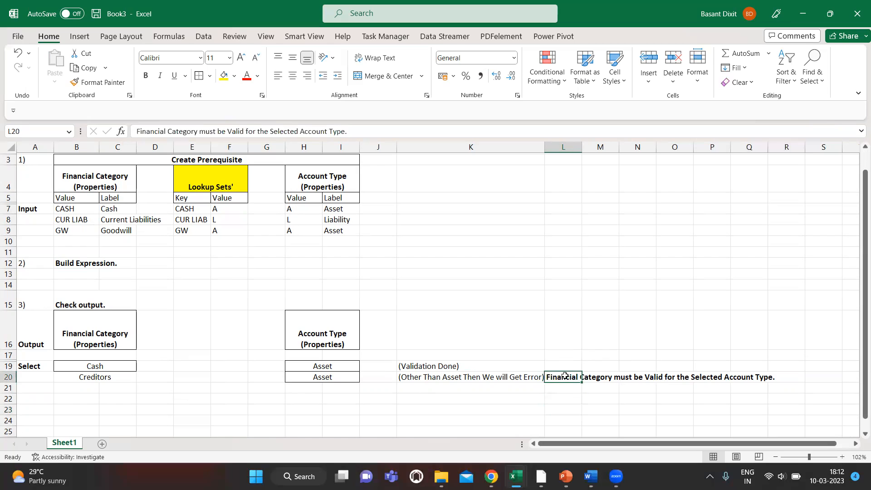
click(565, 340)
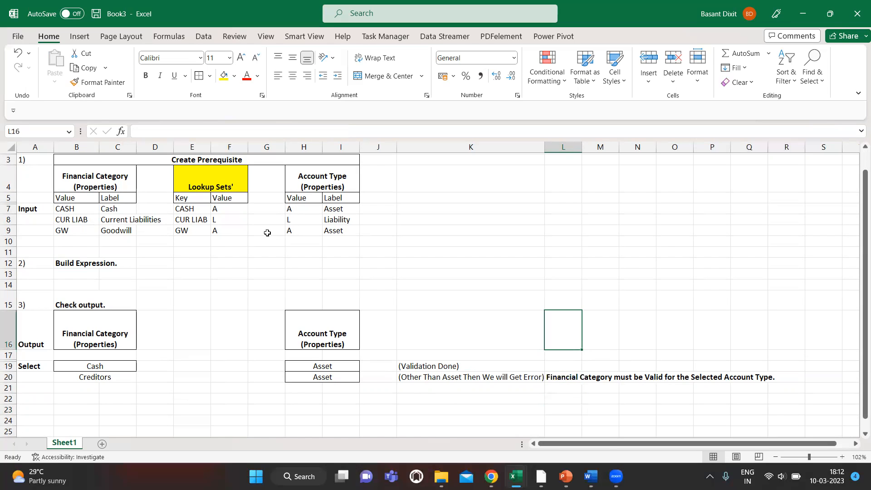
scroll(267, 233, up, 1)
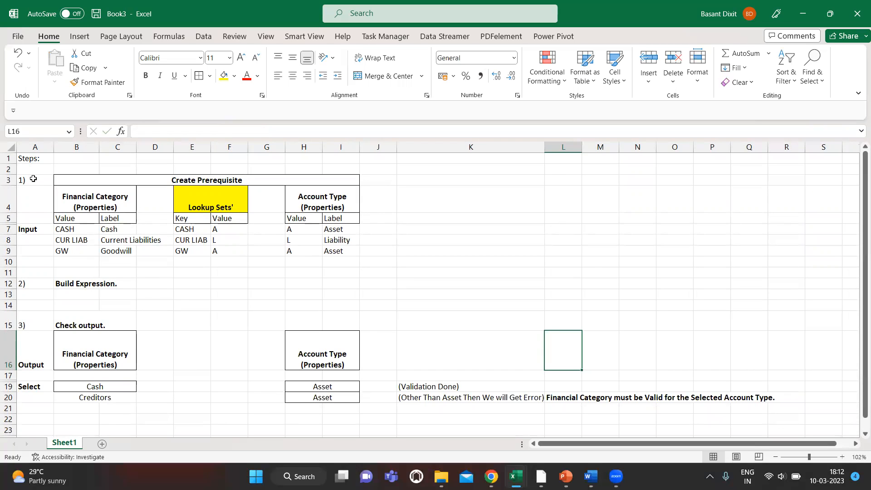
click(73, 179)
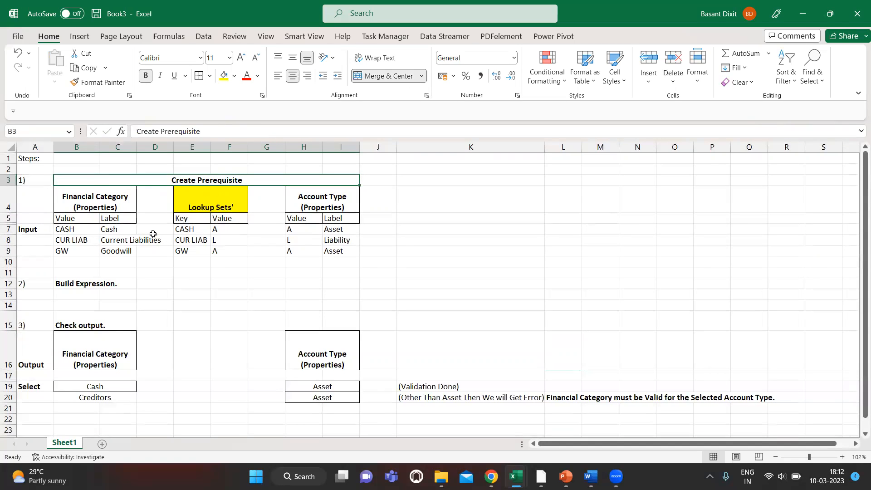
click(116, 201)
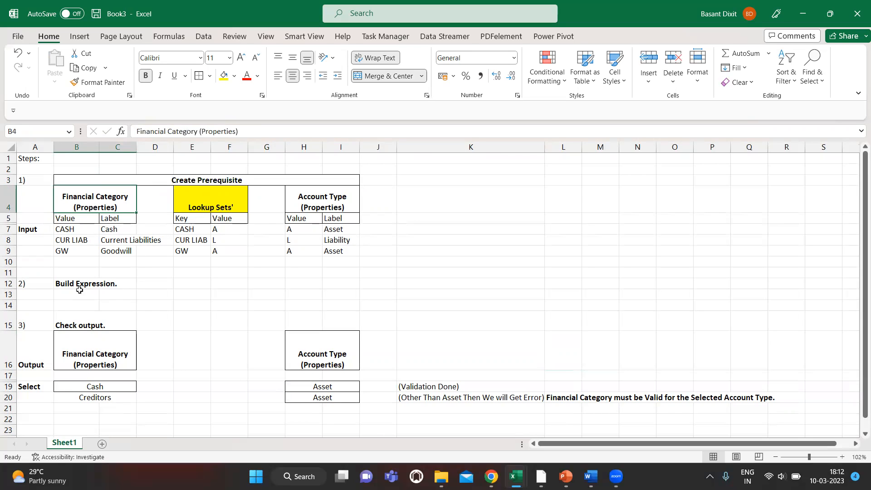
click(36, 287)
click(71, 285)
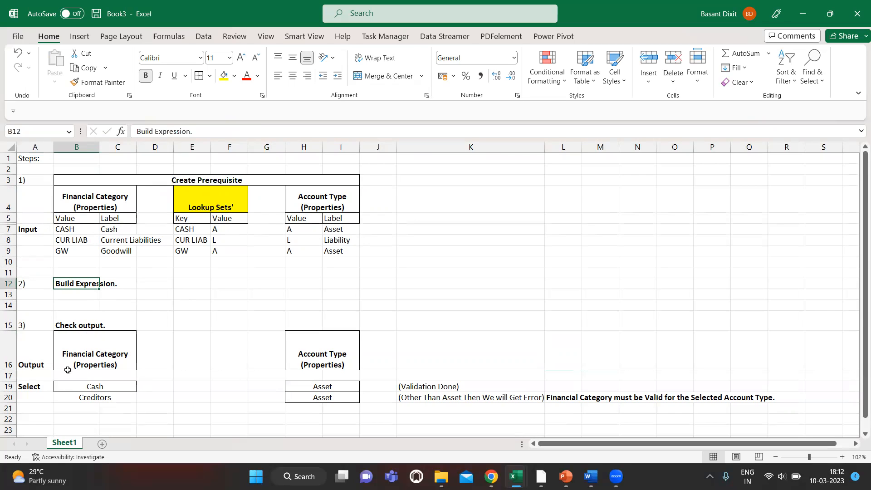
click(38, 323)
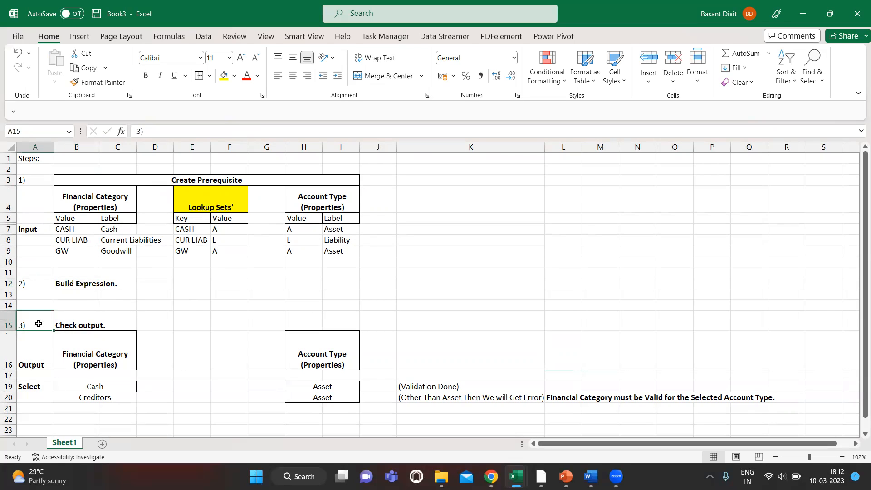
click(70, 324)
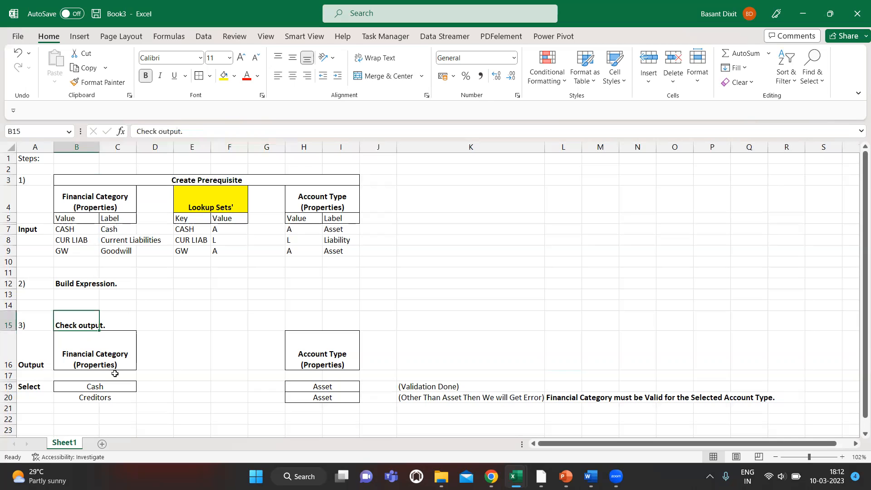
Switch to Oracle Enterprise Data Management Cloud and open the list of lookup sets from the home page.
key(alt+Tab)
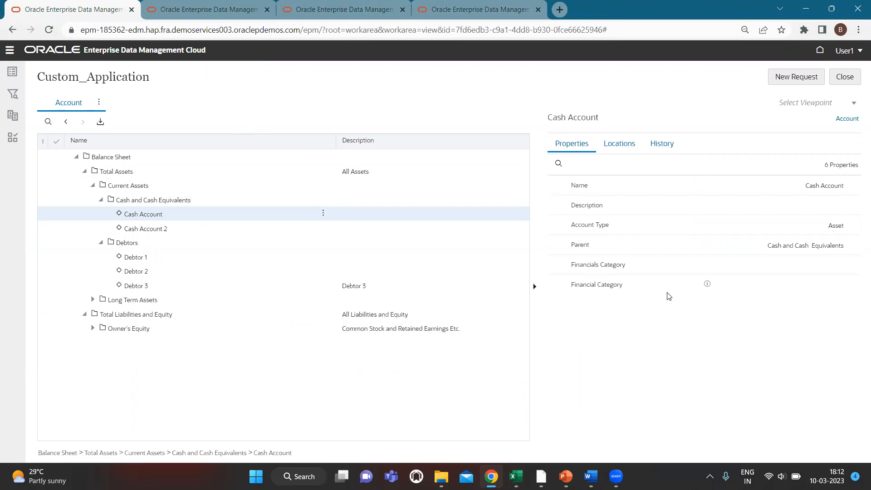
click(57, 53)
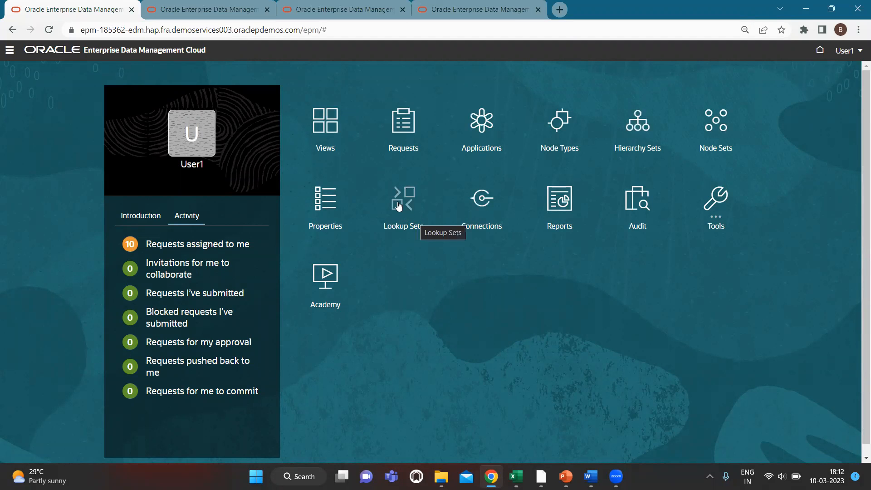
click(9, 50)
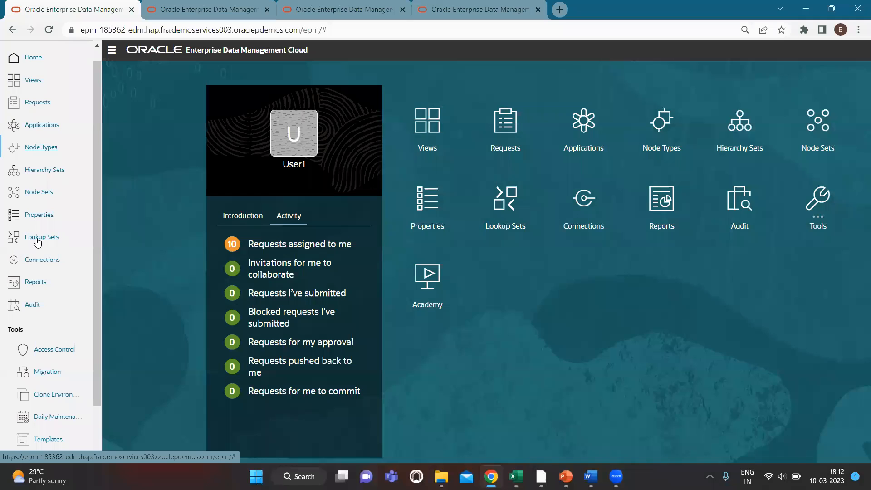
click(38, 241)
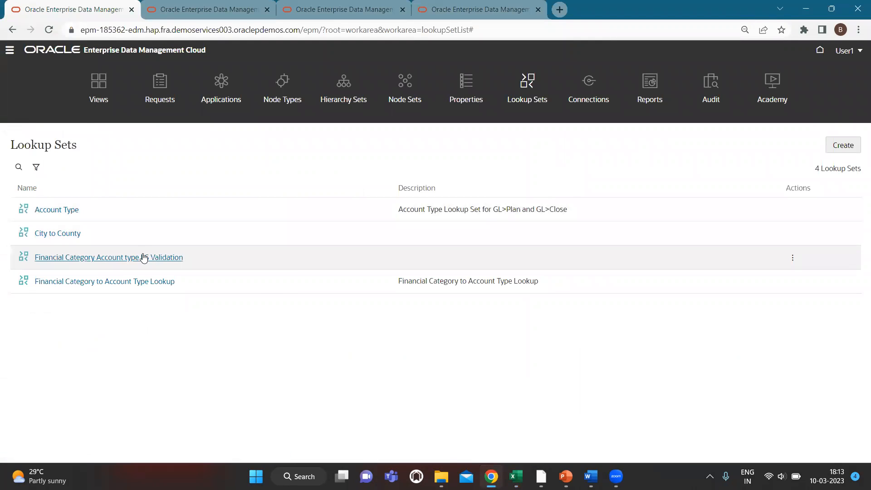
Open the definition of the Financial Category Account type LS Validation lookup set for editing.
click(108, 259)
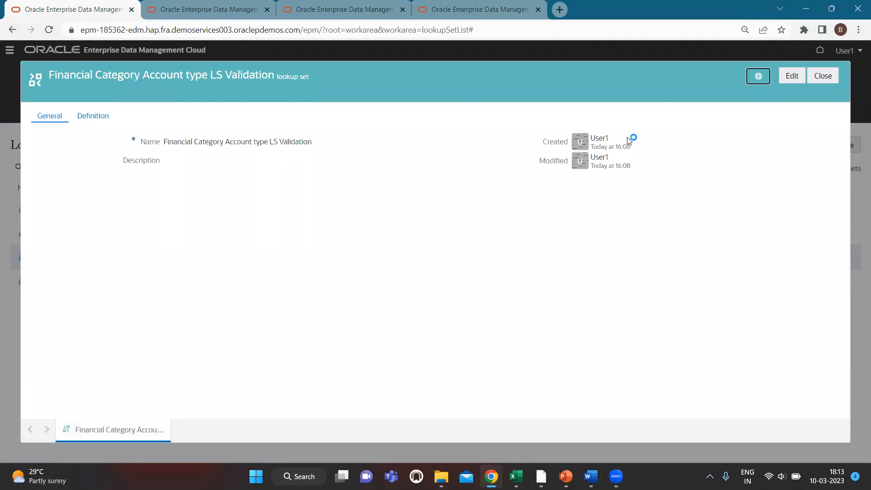
click(834, 77)
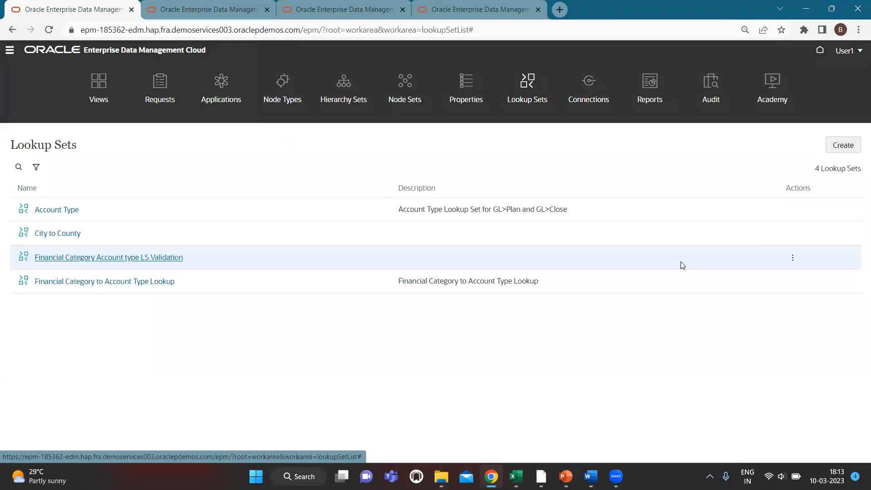
click(129, 258)
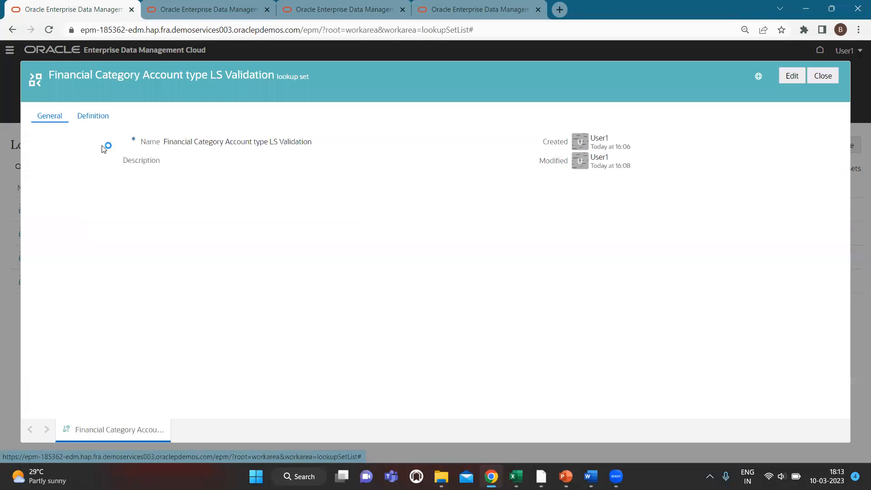
click(94, 117)
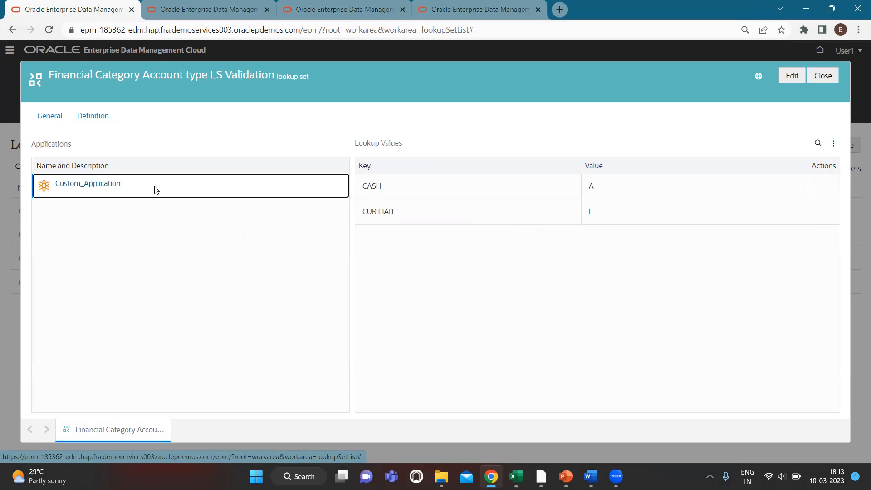
click(793, 77)
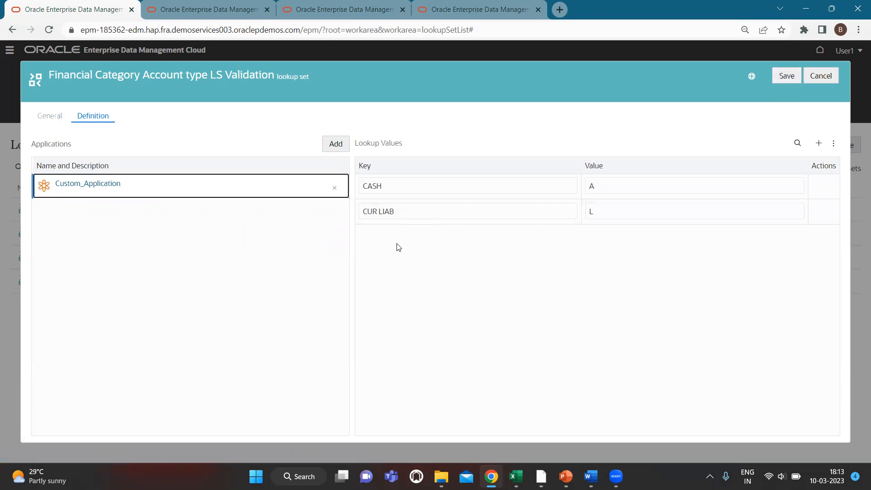
Switch to the Book3 workbook in Excel and check the Goodwill row's Financial Category, lookup key and value, and Account Type.
key(alt+Tab)
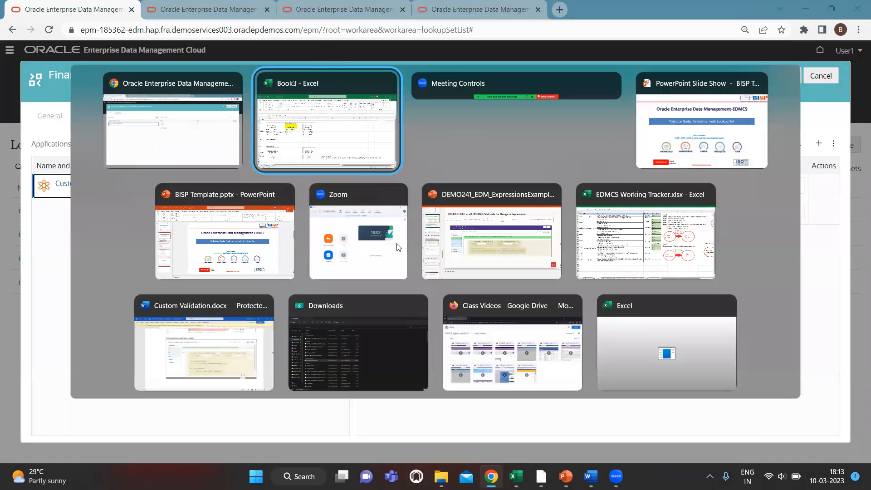
key(Escape)
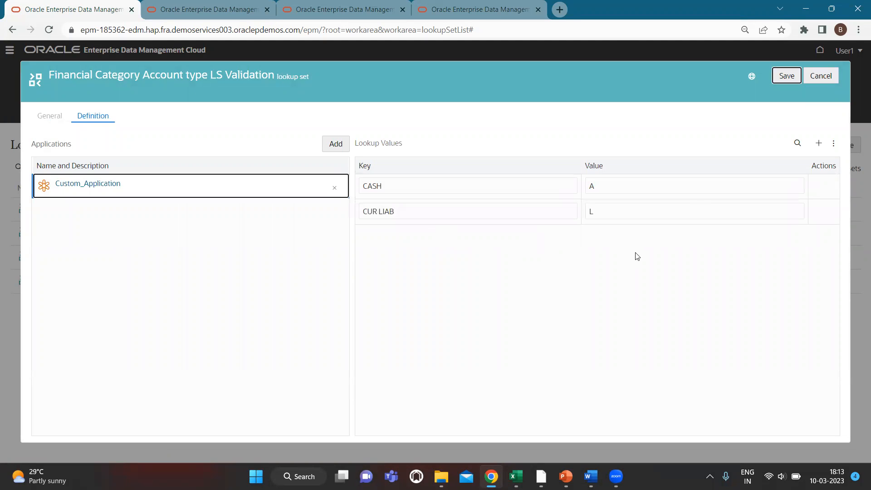
key(alt+Tab)
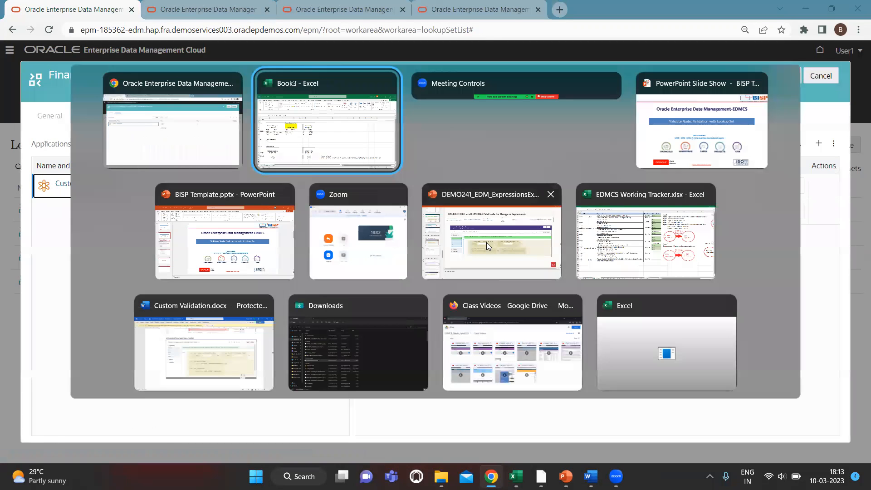
click(75, 251)
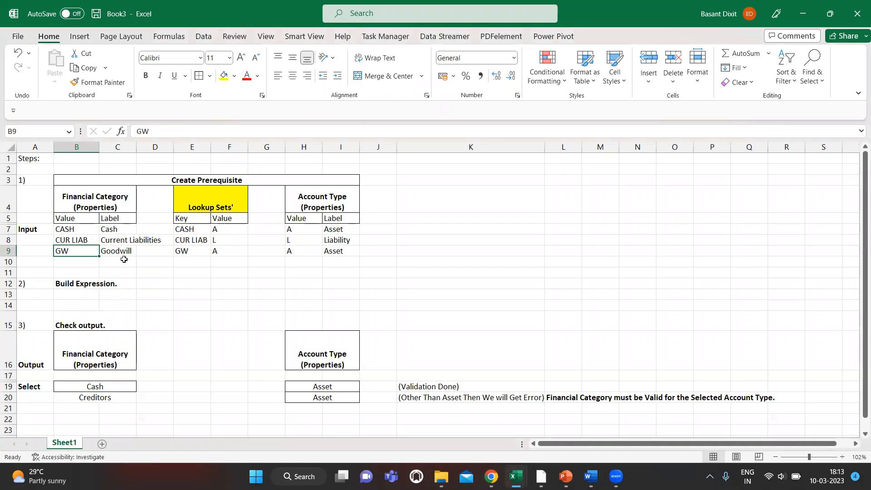
click(341, 253)
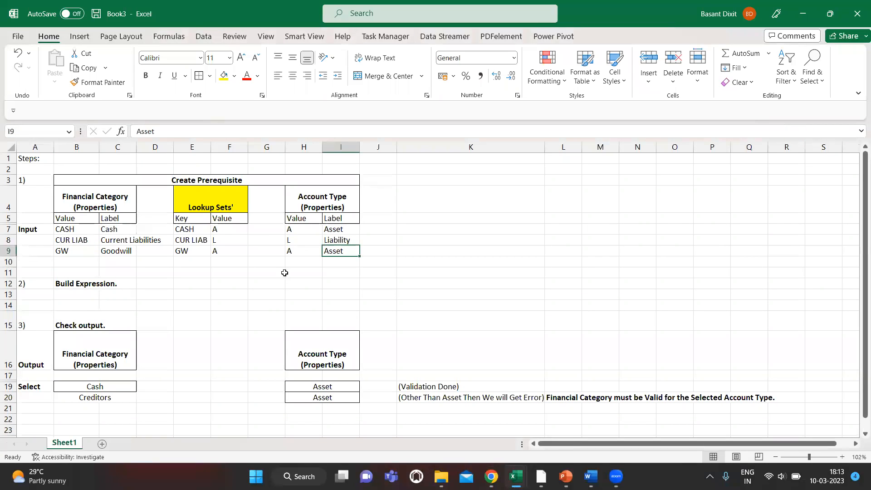
key(alt+Tab)
key(alt+shift+Tab)
click(191, 250)
key(shift+Right)
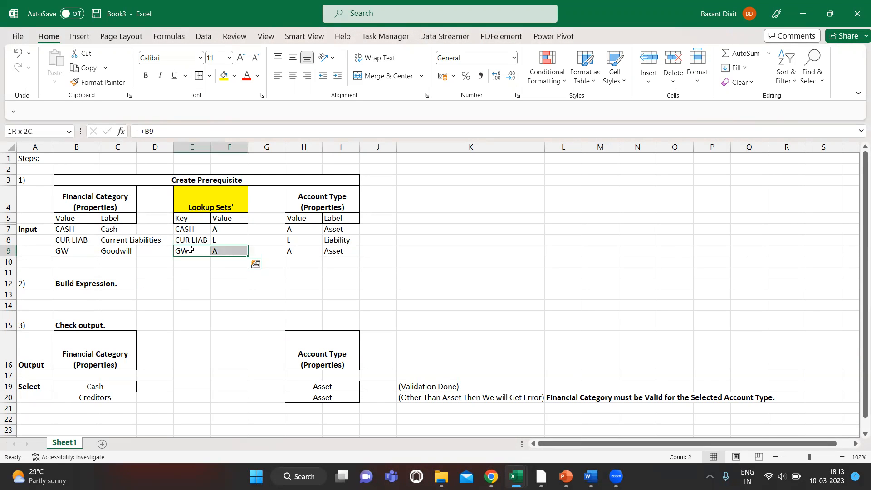
click(181, 271)
click(192, 252)
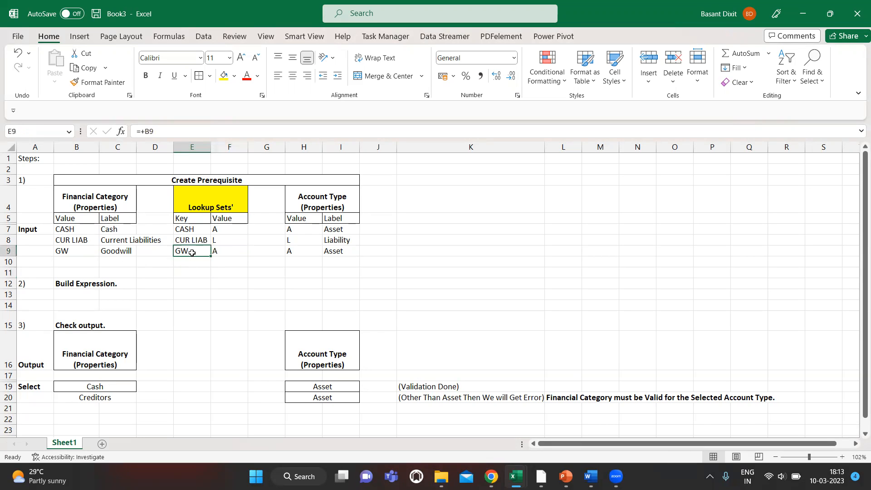
click(221, 252)
Back in Oracle Enterprise Data Management, add a lookup entry with key GW and value A, and save the lookup set.
key(alt+Tab)
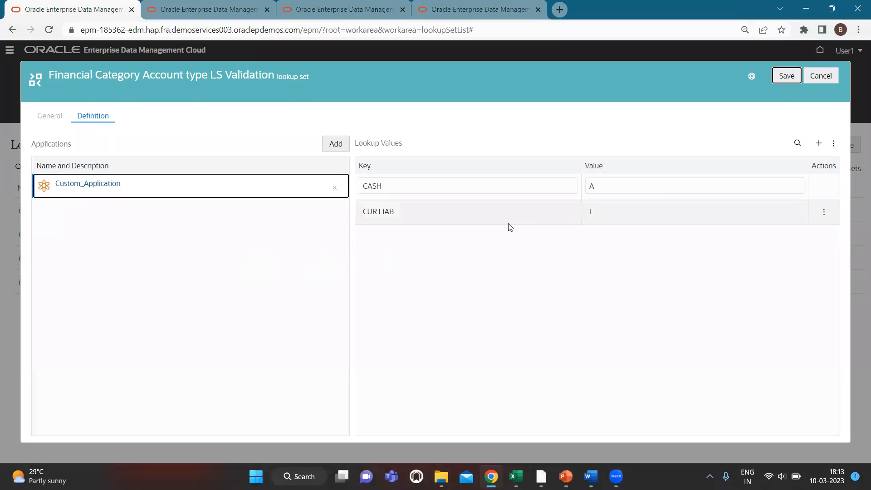
click(820, 145)
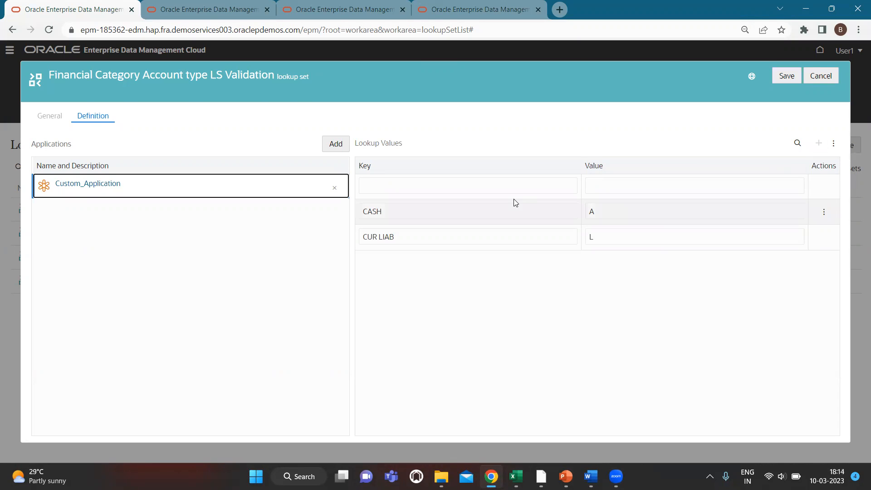
click(505, 191)
text(GW)
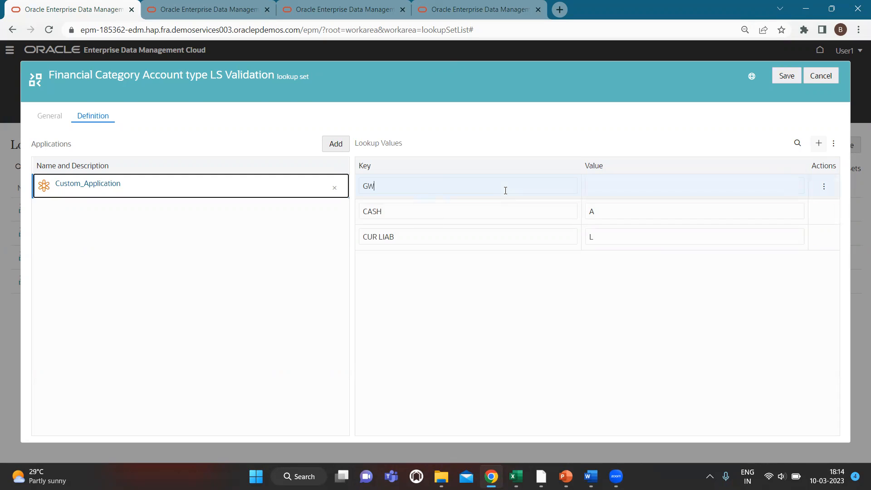
click(609, 187)
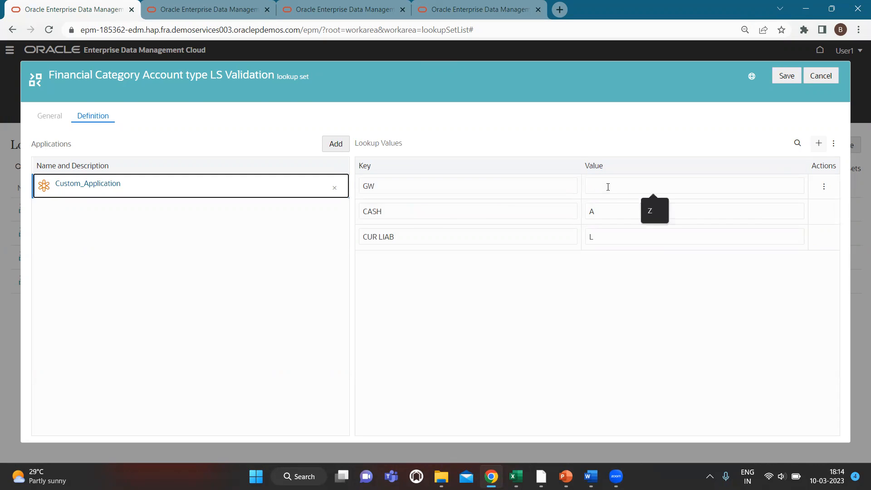
text(A)
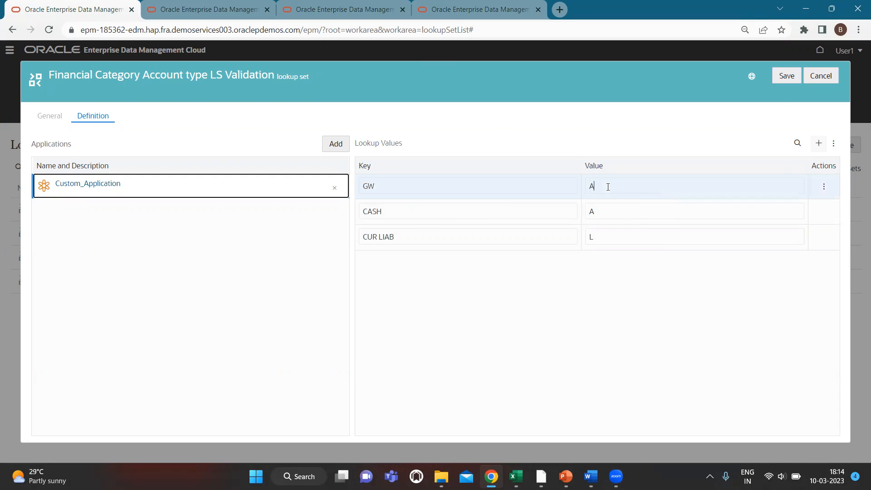
click(786, 76)
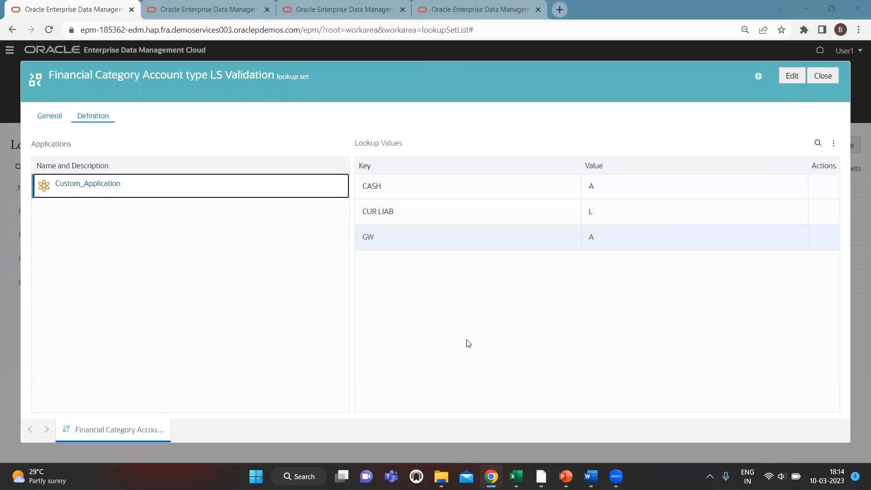
Check the Financial Category value and label of the Goodwill row in the Excel plan, and return to the lookup set in Oracle.
key(alt+Tab)
click(96, 195)
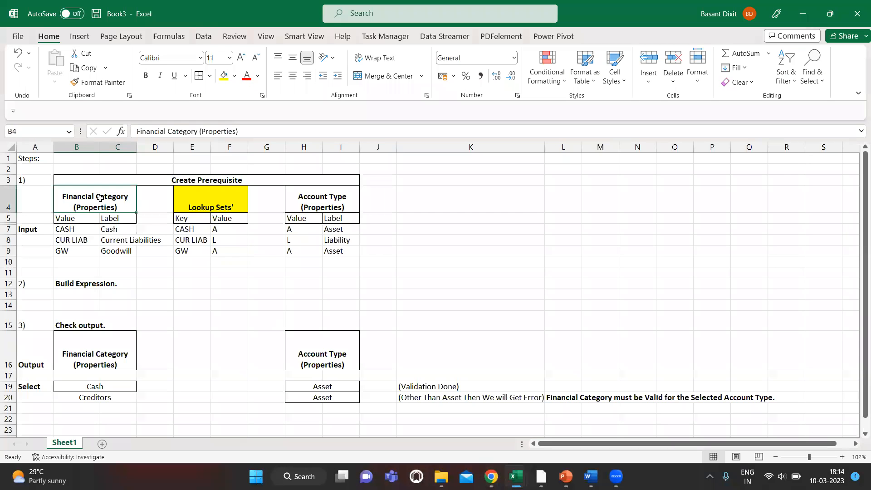
click(70, 251)
drag(100, 251, 116, 249)
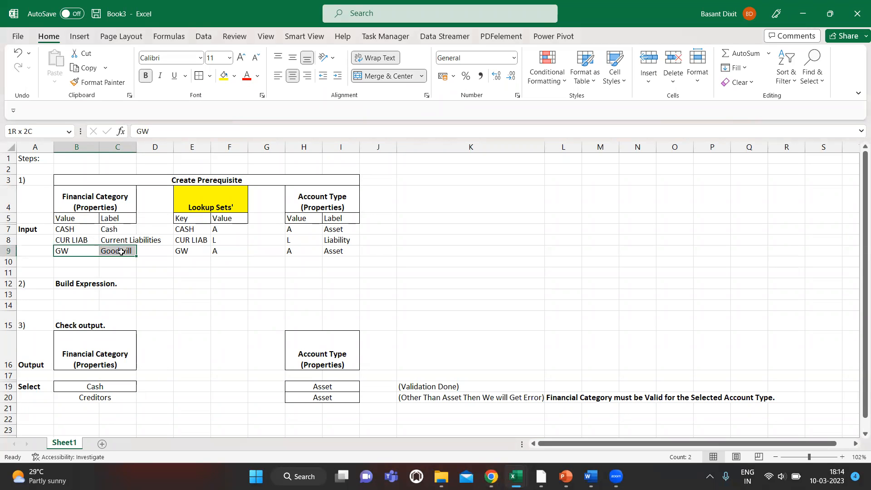
key(alt+Tab)
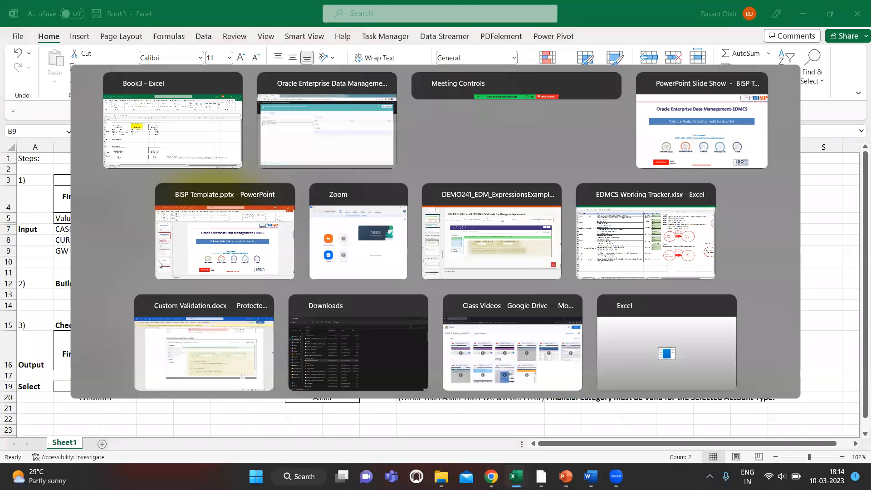
key(alt+Tab)
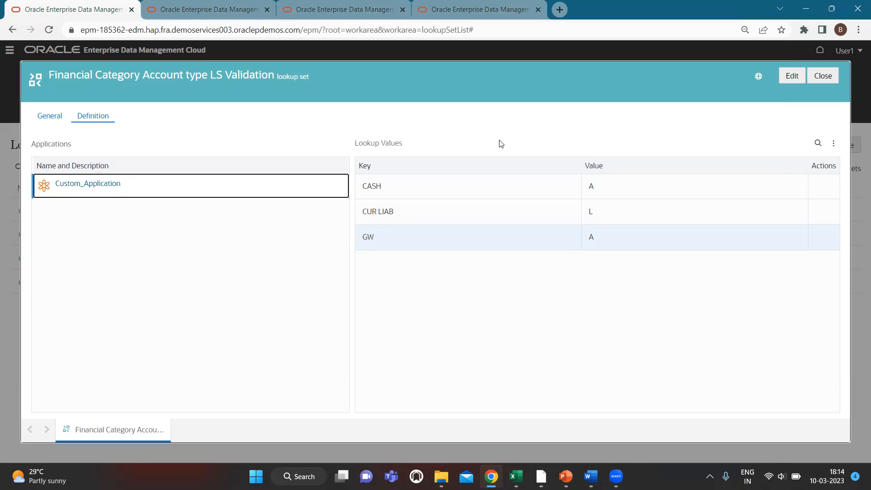
Close the lookup set, search the properties for "financial" and open the Custom.Financial Category property.
click(826, 77)
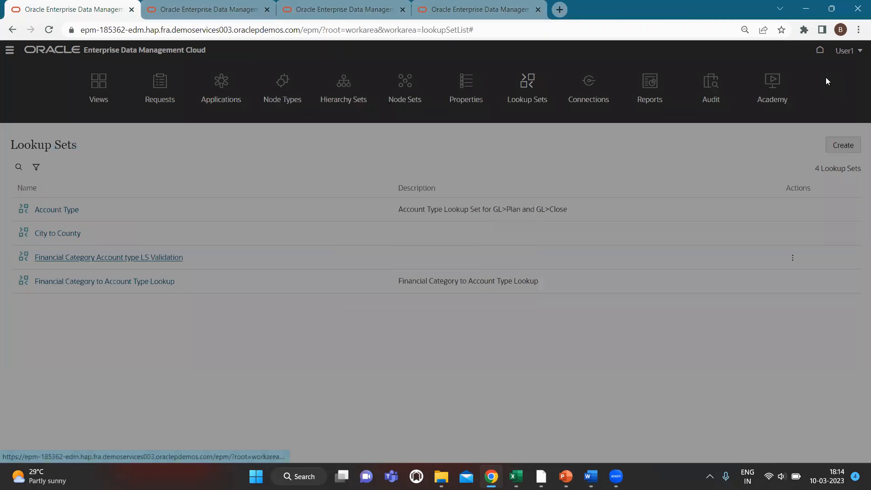
click(466, 84)
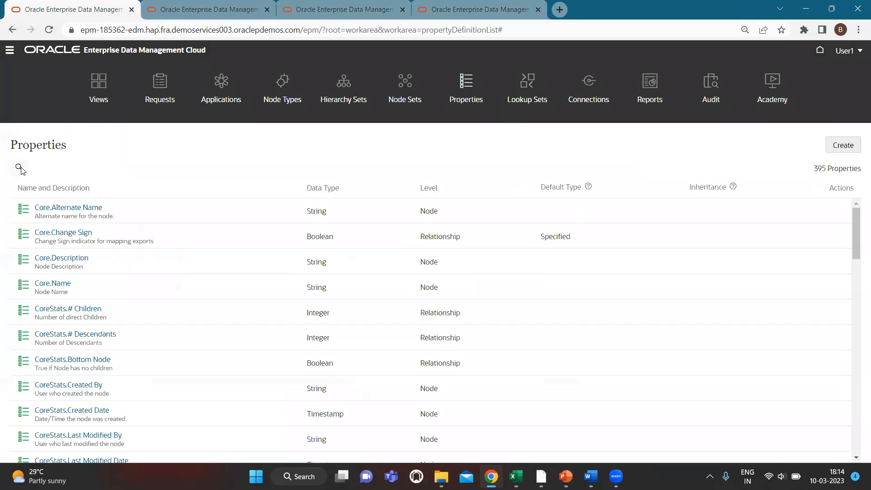
click(46, 166)
text(fi)
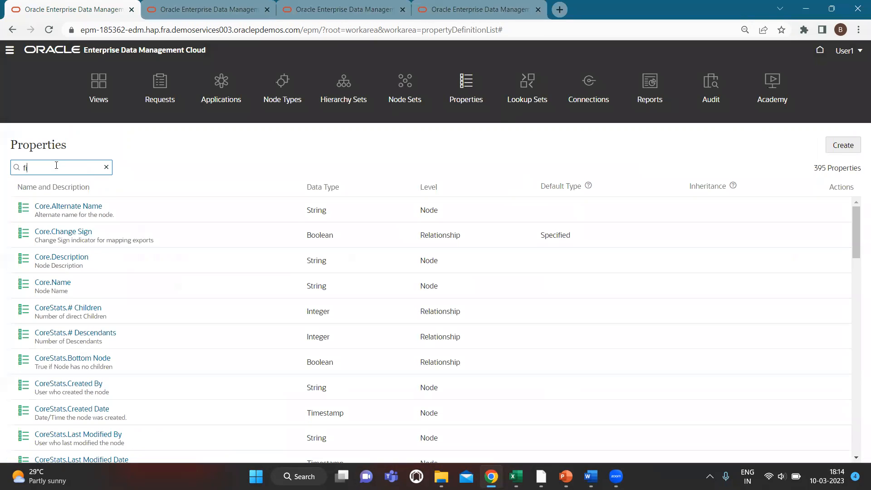
text(nancial)
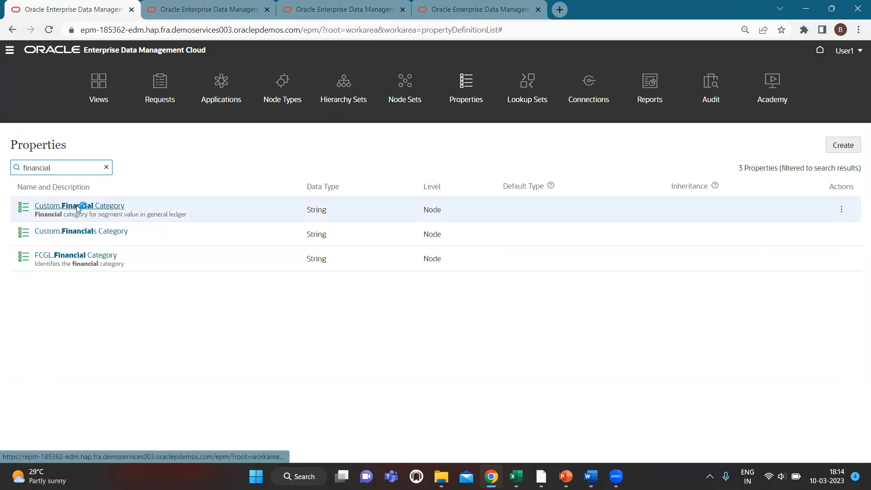
click(76, 207)
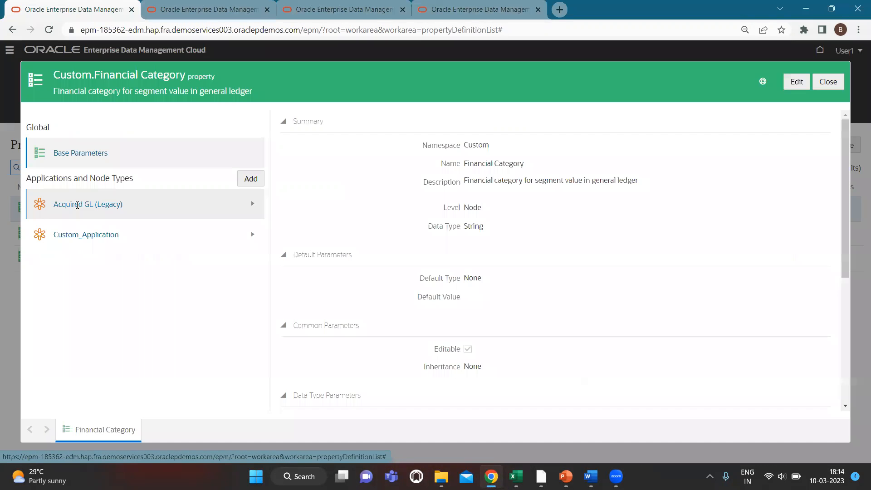
Display the Financial Category property's allowed values for the Account node type under Custom_Application.
click(218, 241)
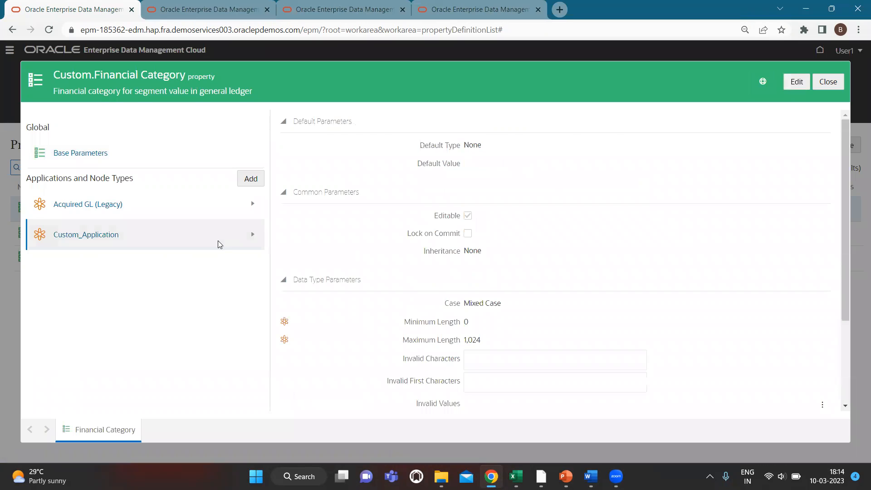
click(252, 235)
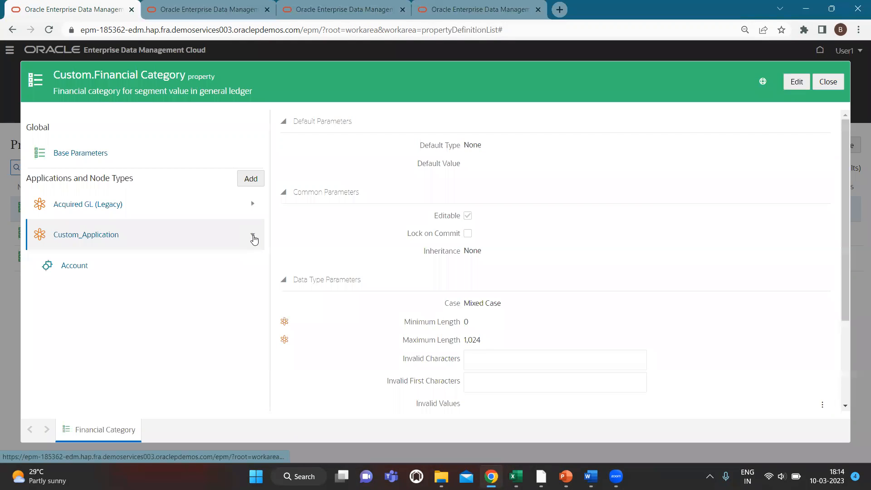
click(88, 265)
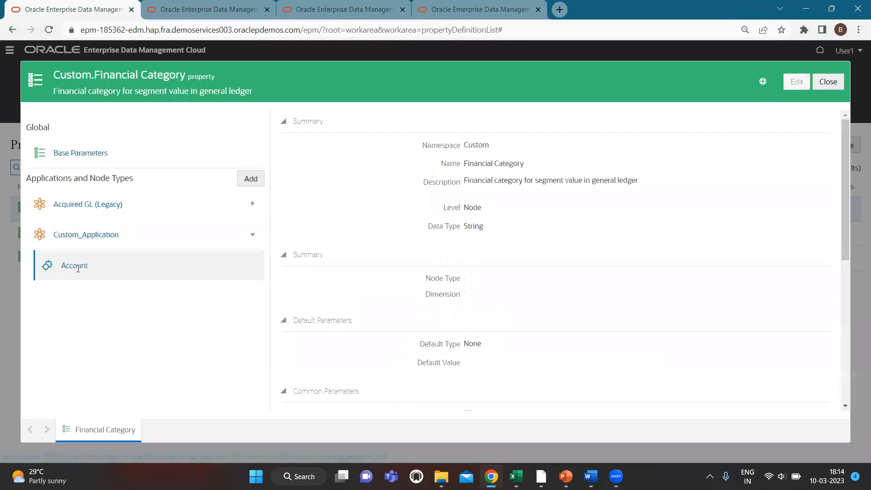
scroll(570, 290, down, 7)
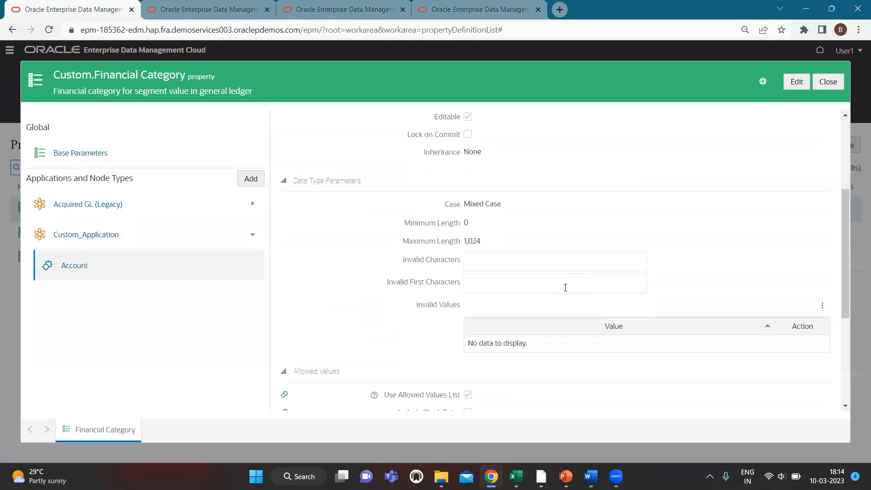
scroll(565, 290, down, 1)
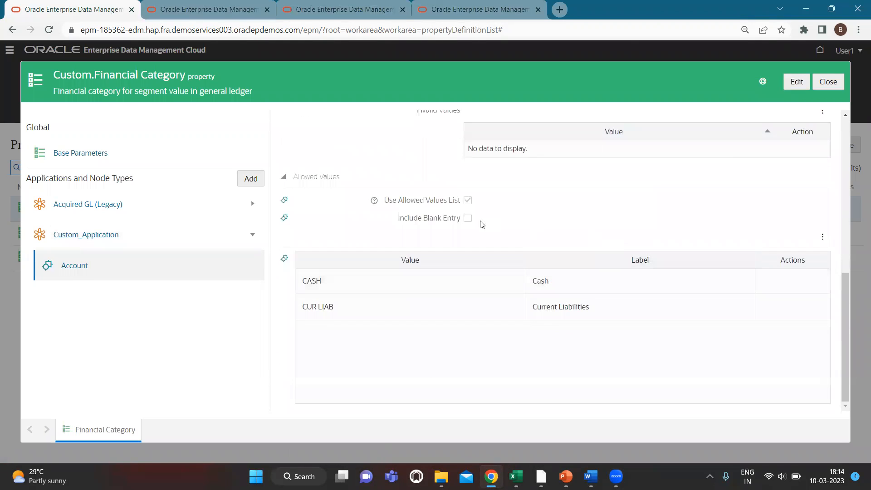
Start editing the Account node type's Financial Category parameters and add an empty row to the allowed values list.
click(797, 82)
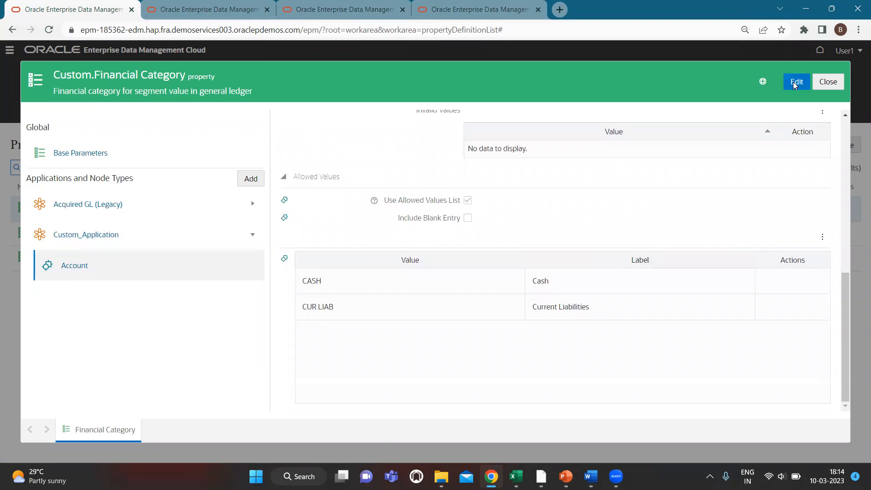
scroll(483, 329, down, 8)
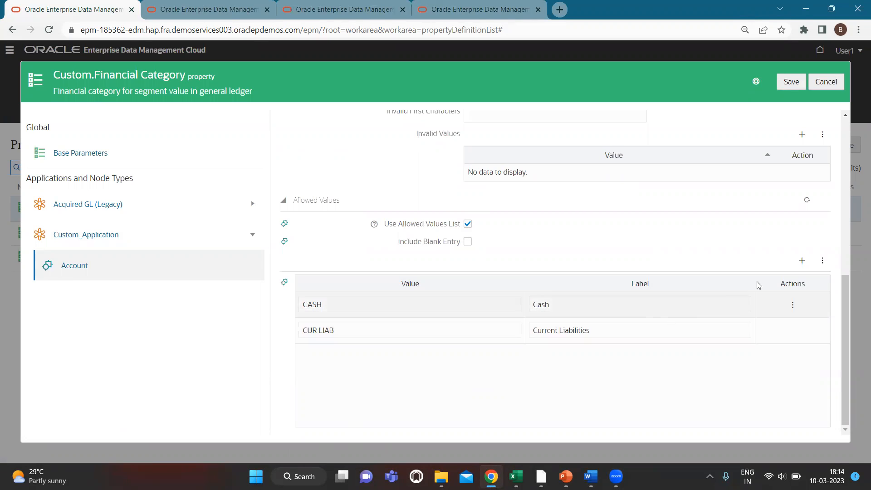
click(803, 261)
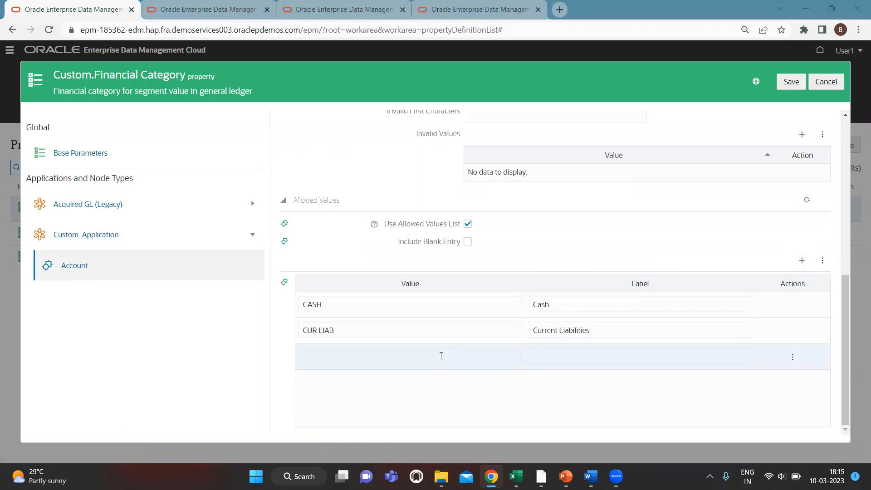
Check the Goodwill row's Financial Category value and label in the Excel plan, and return to the property in Oracle.
key(alt+Tab)
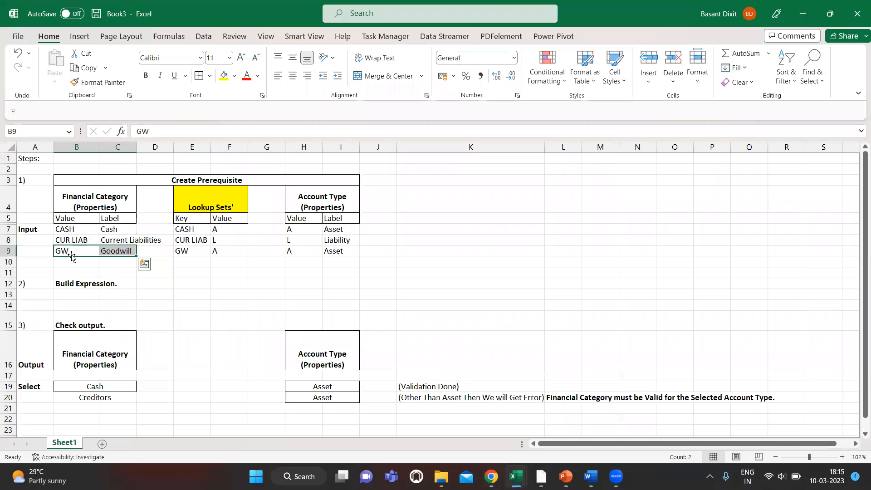
click(86, 262)
click(87, 250)
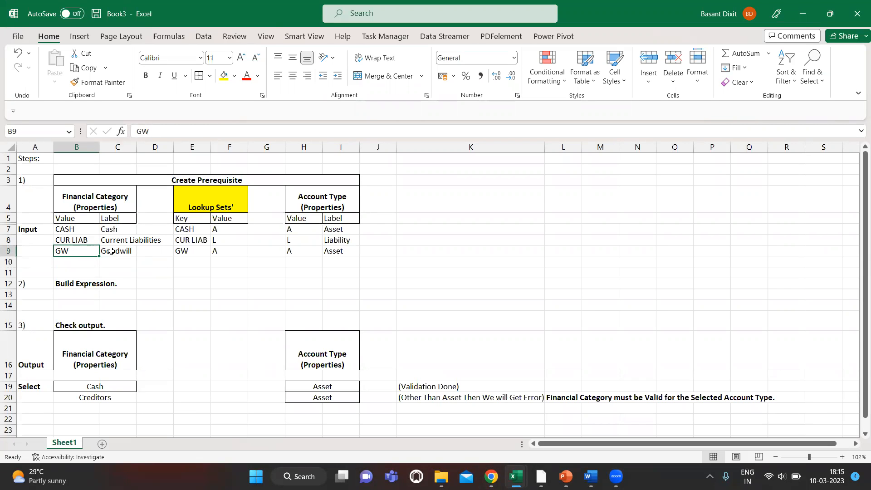
click(113, 251)
key(alt+Tab)
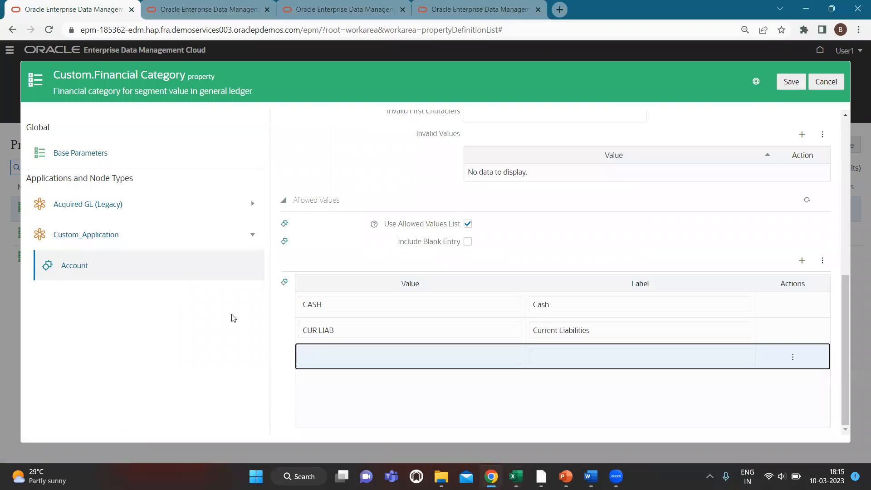
key(alt+Tab)
key(alt+Tab)
Fill the new allowed value row with value GW and the label Goodwill copied from the Excel plan, and save the property.
text(GW)
key(alt+Tab)
key(ctrl+c)
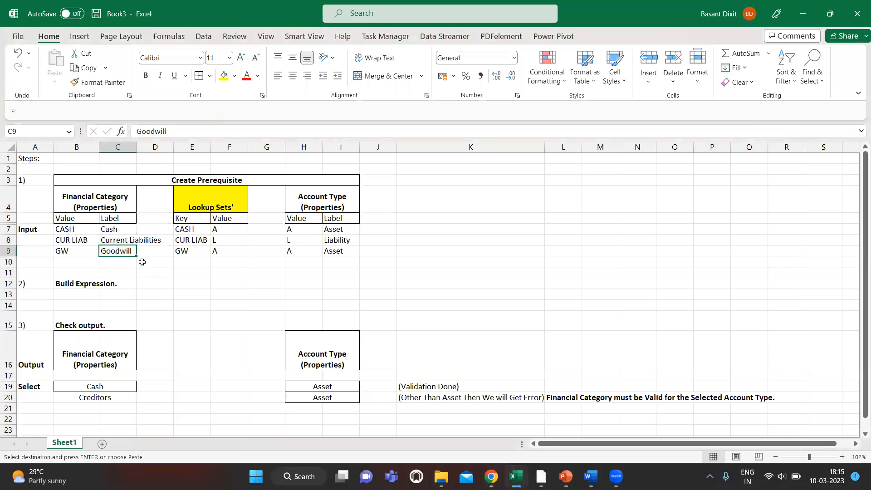
key(alt+Tab)
click(605, 363)
click(606, 363)
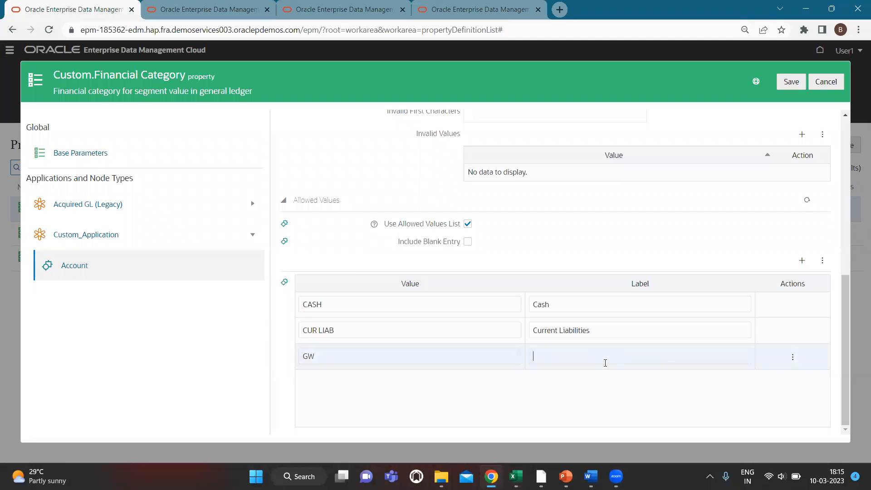
key(ctrl+v)
click(792, 82)
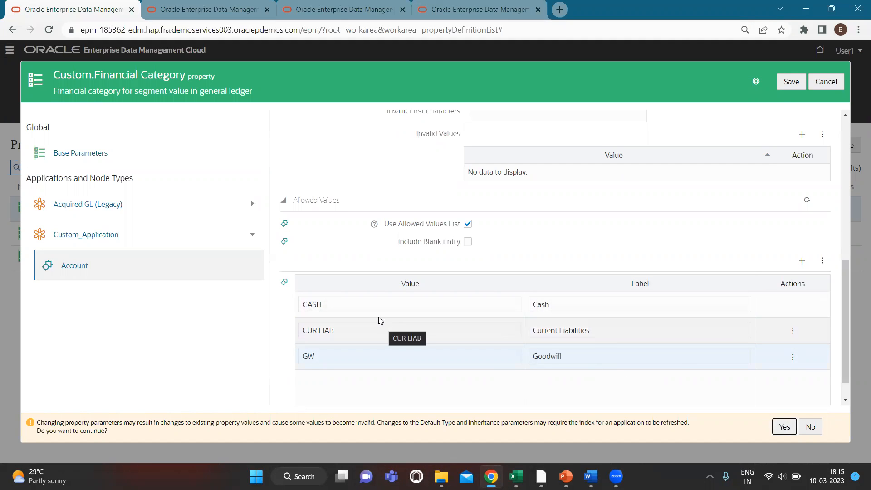
Compare the allowed values with the Financial Category entries in the Excel plan, and confirm the save and close the property in Oracle.
key(alt+Tab)
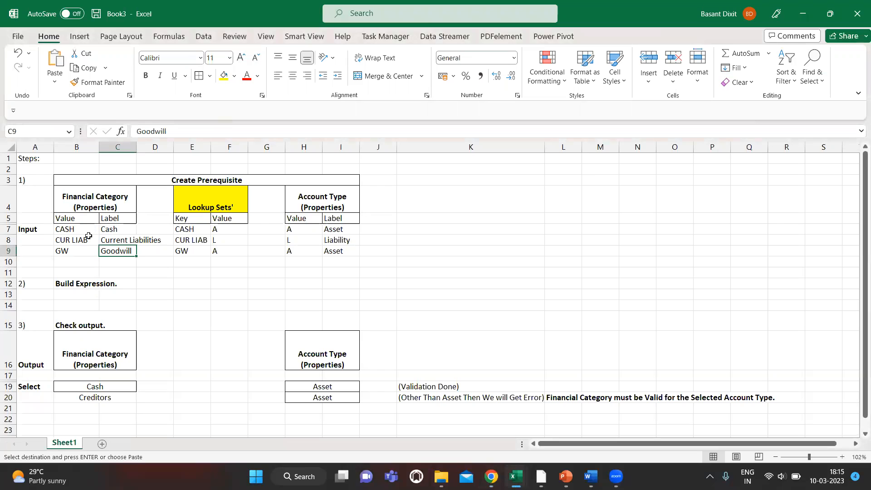
drag(84, 228, 82, 237)
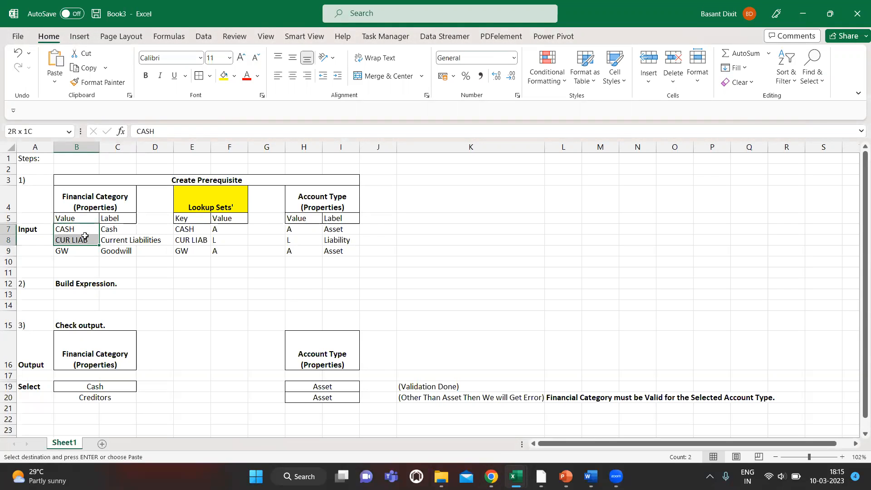
drag(88, 238, 88, 239)
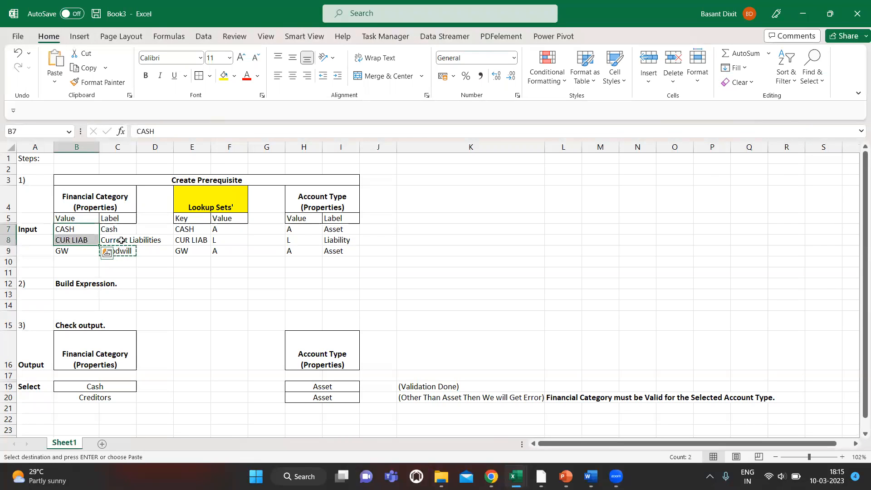
key(Escape)
click(91, 250)
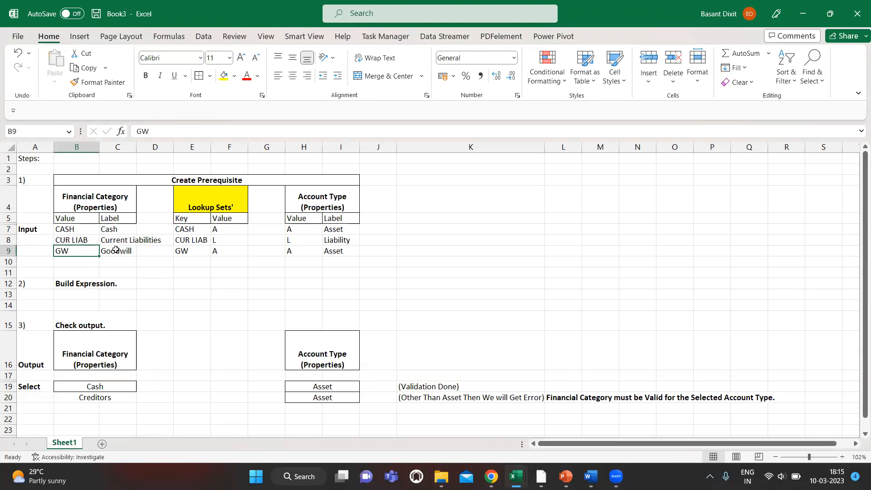
key(alt+Tab)
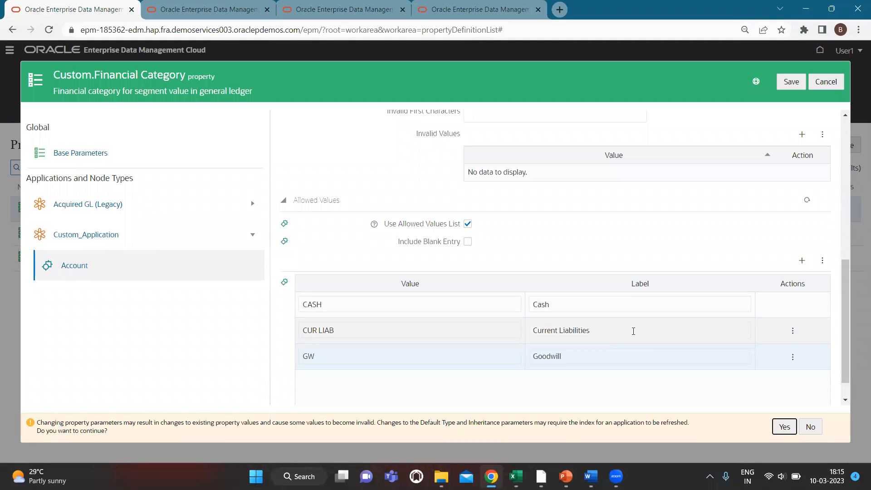
click(783, 431)
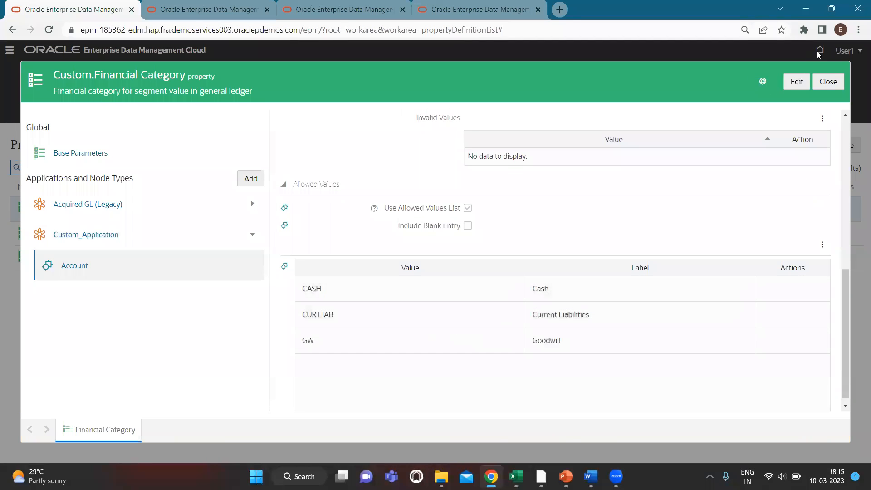
click(830, 82)
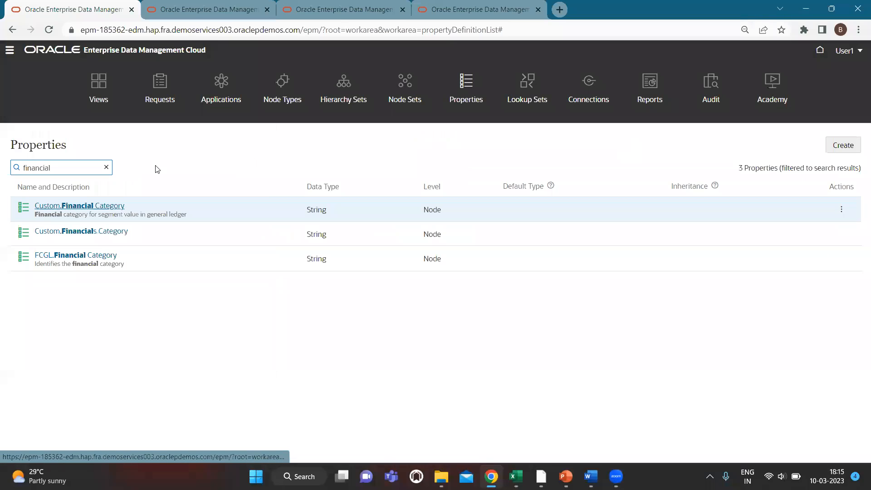
Replace the property search with "Account type" and open the Custom.Account Type property.
key(BackSpace)
key(BackSpace)
key(BackSpace)
key(BackSpace)
key(BackSpace)
key(BackSpace)
text(Account type)
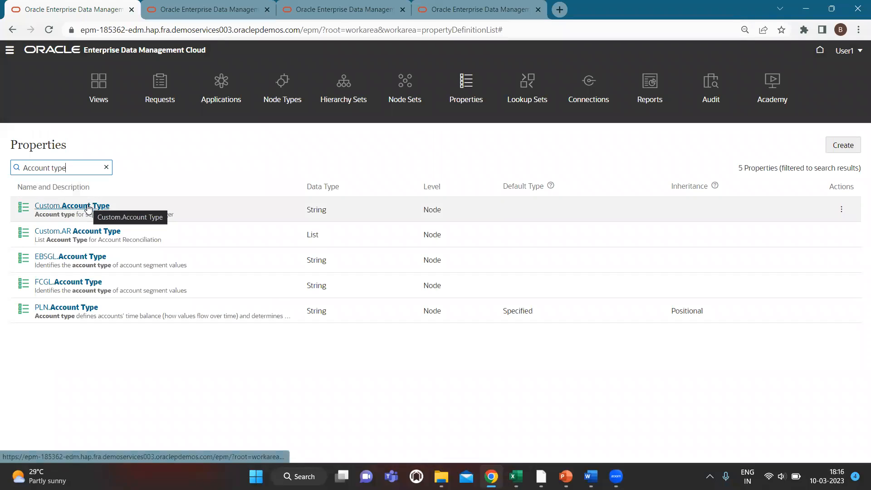
click(91, 207)
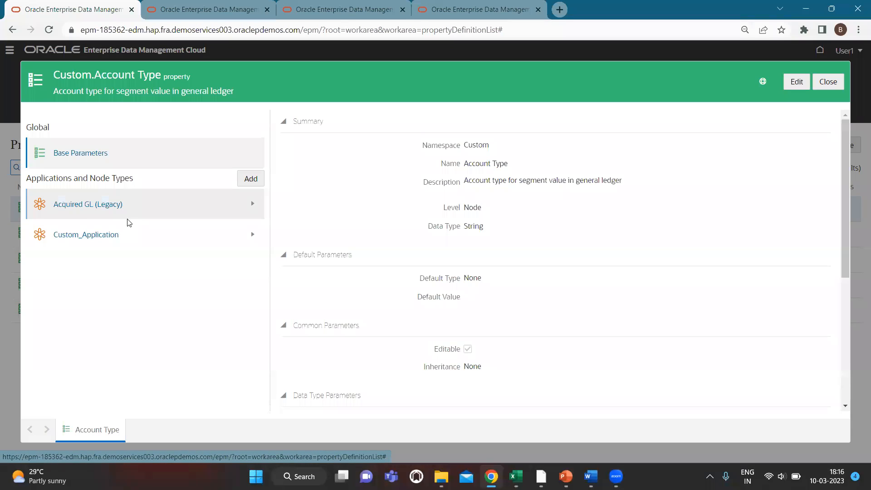
Display the Account Type property's allowed values for the Account node type under Custom_Application.
click(254, 241)
click(71, 266)
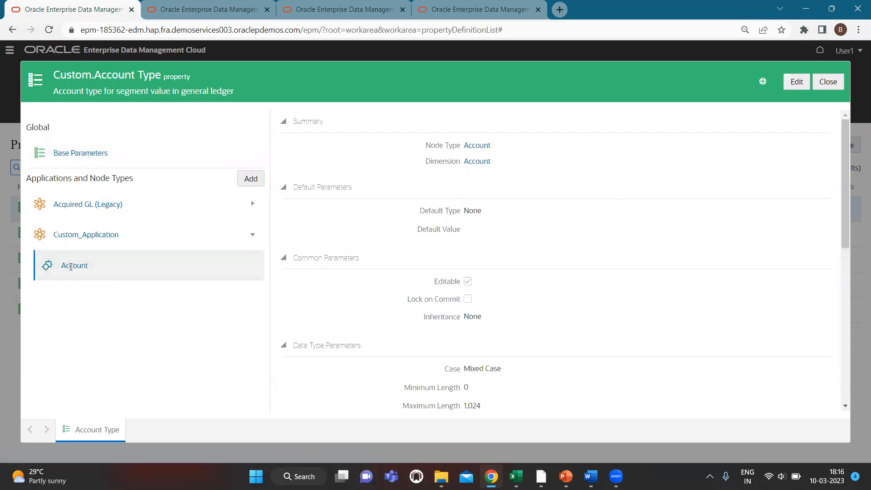
scroll(571, 332, down, 10)
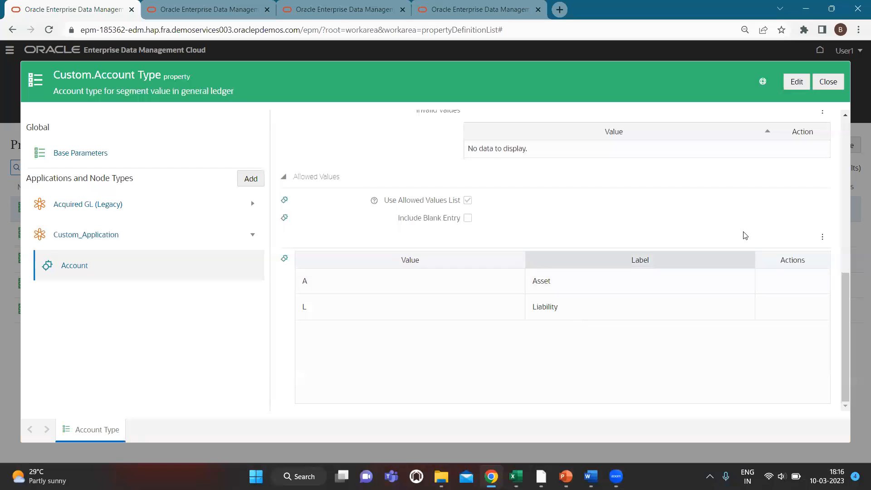
Switch to the Excel plan and compare the Account Type value and label of the Goodwill row with those of the Cash row.
key(alt+Tab)
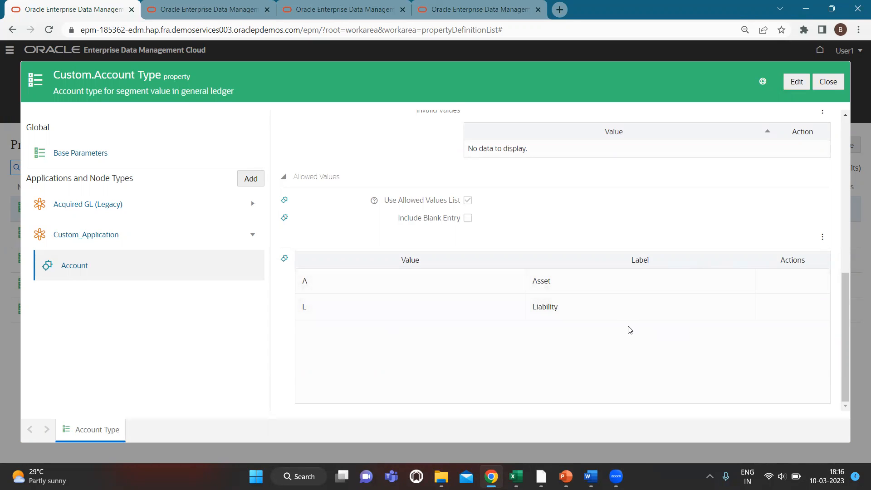
key(alt+Tab)
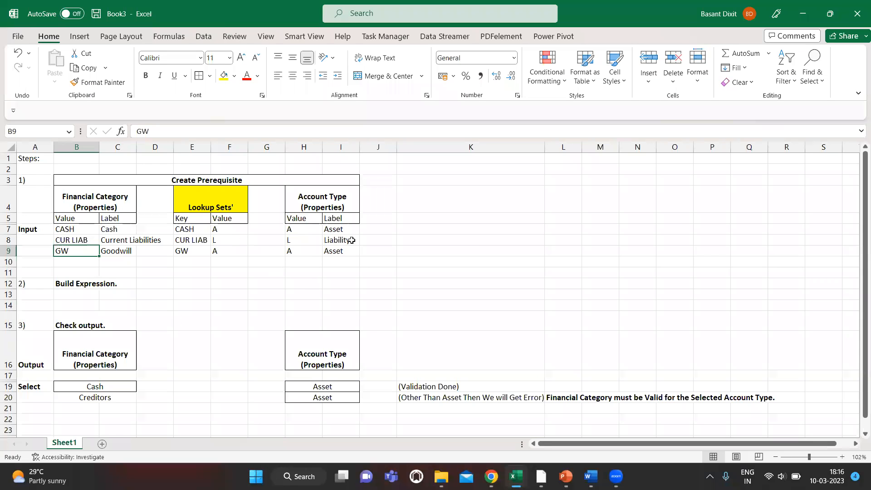
click(311, 253)
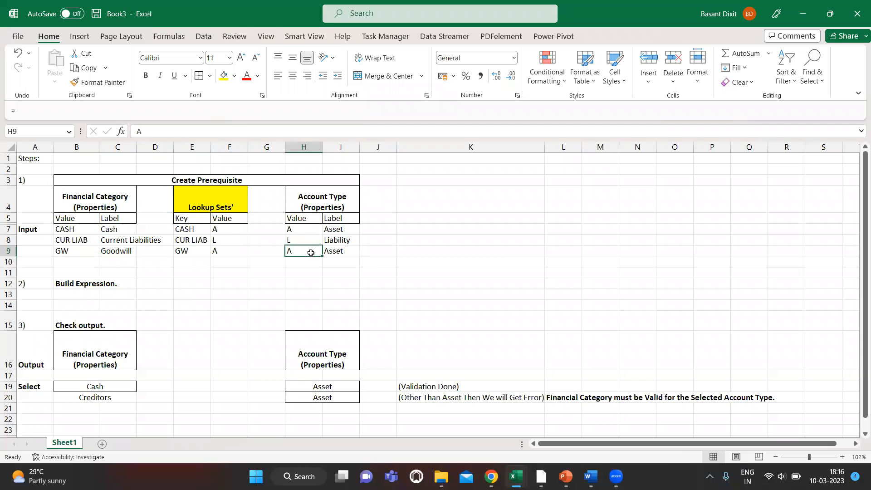
key(shift+Right)
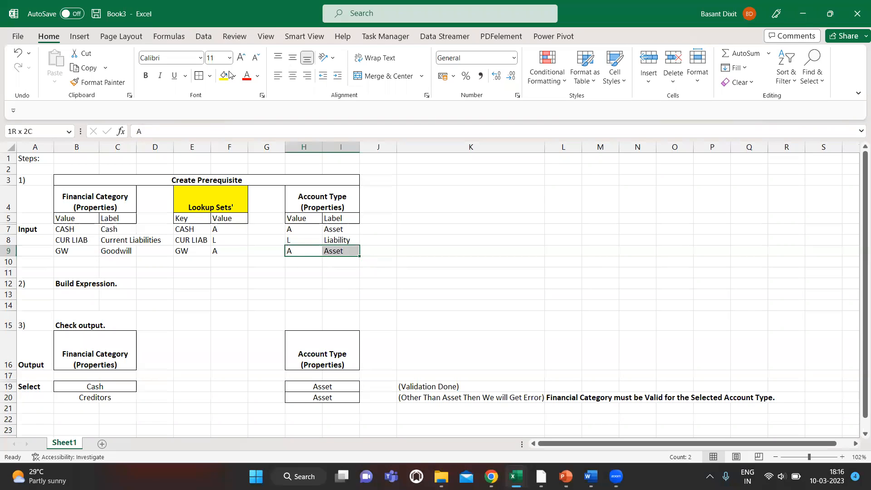
drag(296, 229, 336, 229)
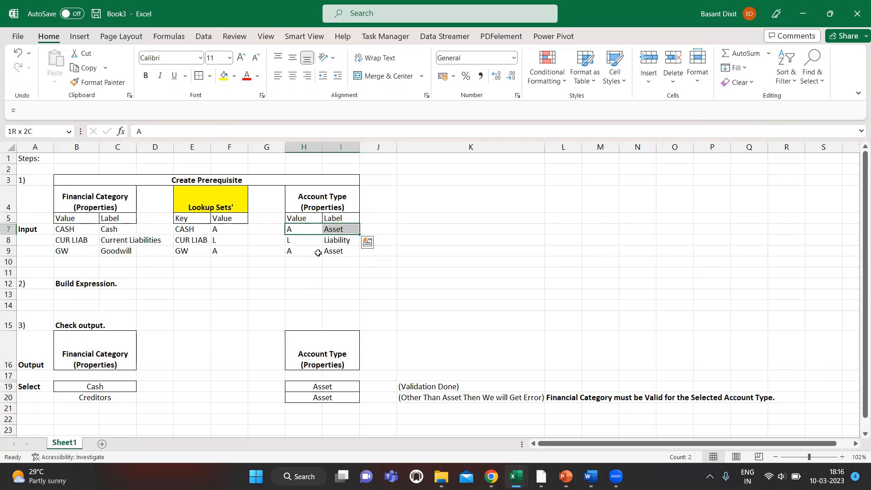
Shade the Account Type value and label cells of the Goodwill row light gray in the Excel plan.
click(321, 253)
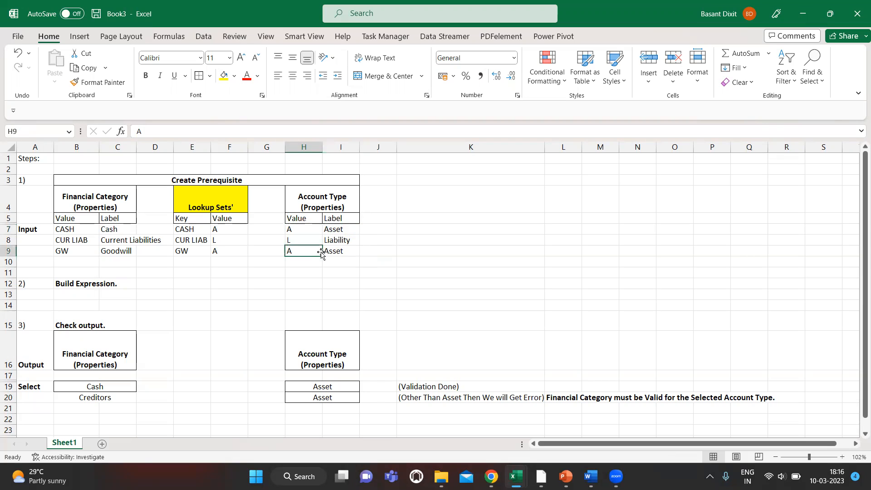
drag(321, 254, 321, 252)
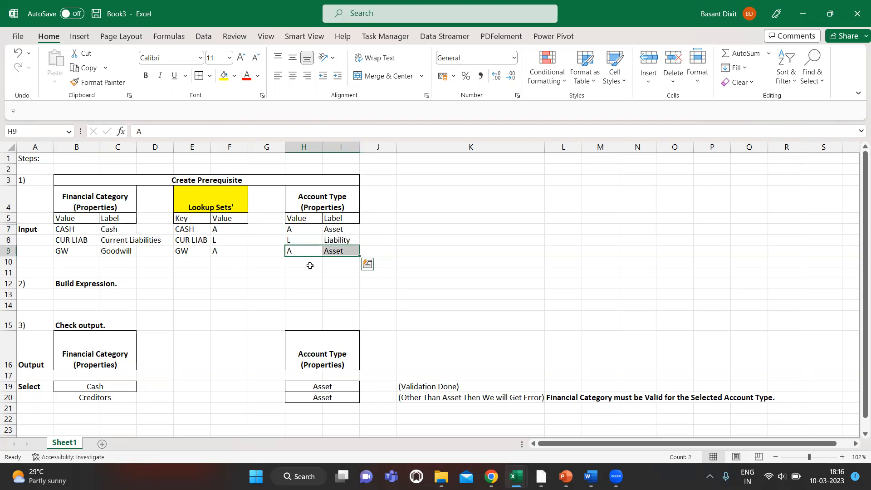
click(235, 79)
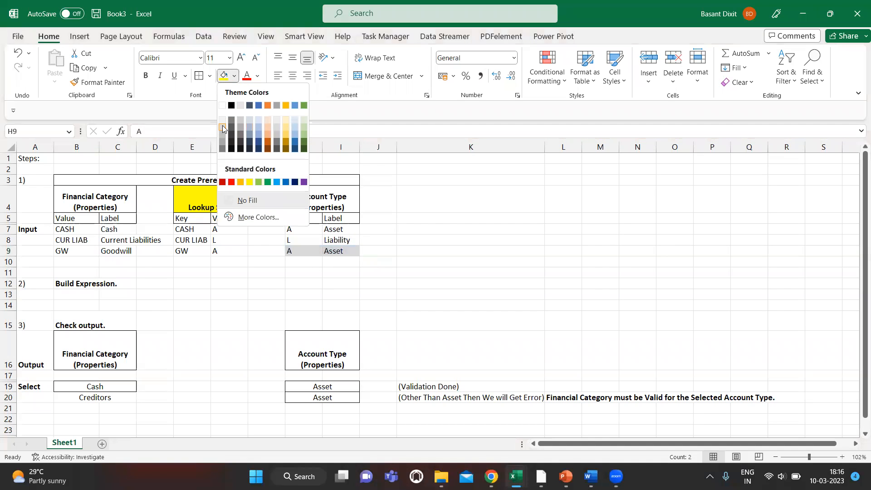
click(223, 128)
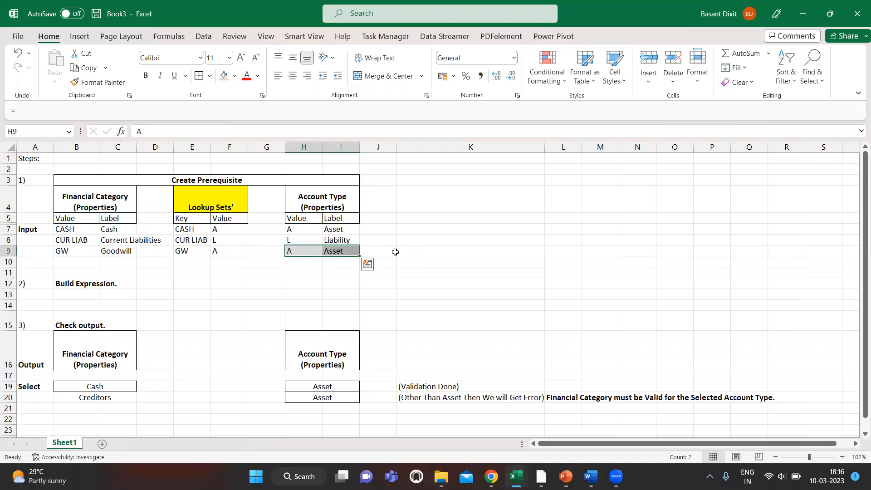
click(396, 252)
drag(313, 251, 325, 251)
Switch to Oracle, close the Account Type property, and expand the Custom_Application account hierarchy down through Cash and Cash Equivalents.
key(alt+Tab)
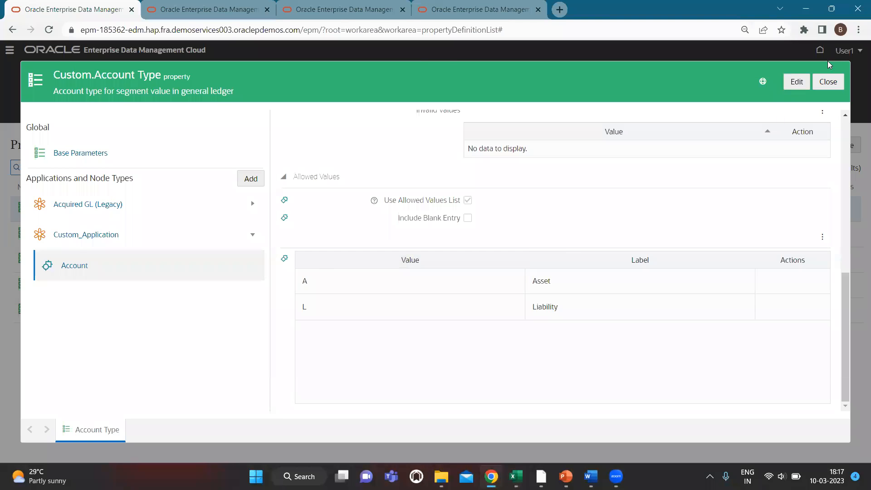
click(828, 82)
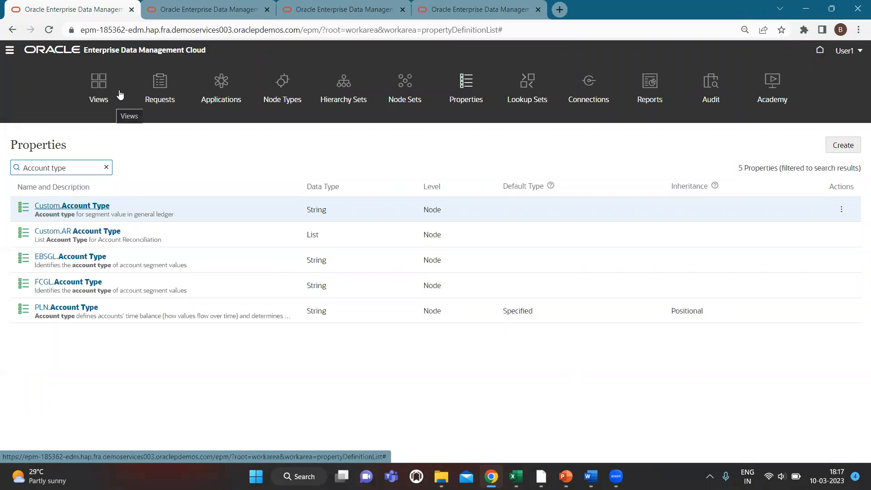
click(338, 10)
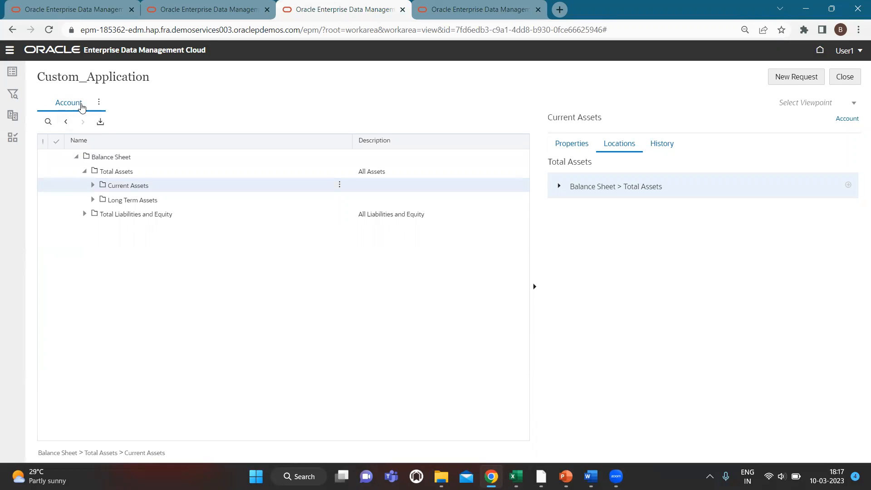
click(92, 186)
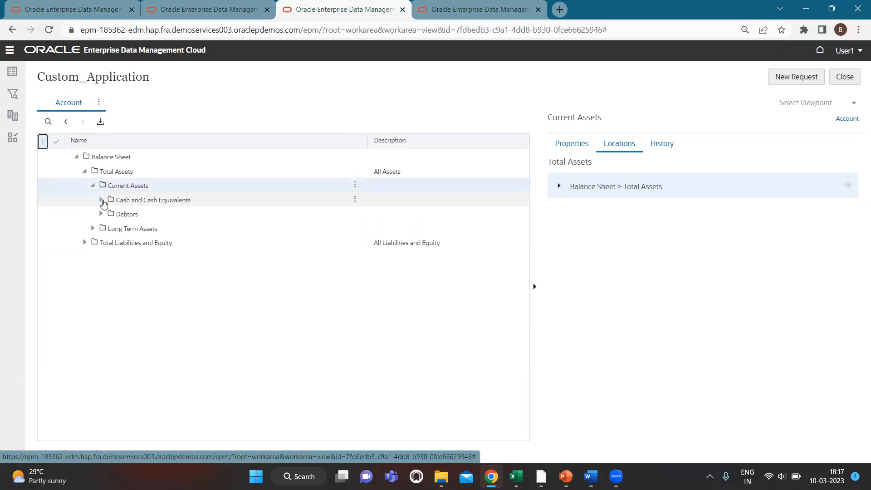
click(101, 200)
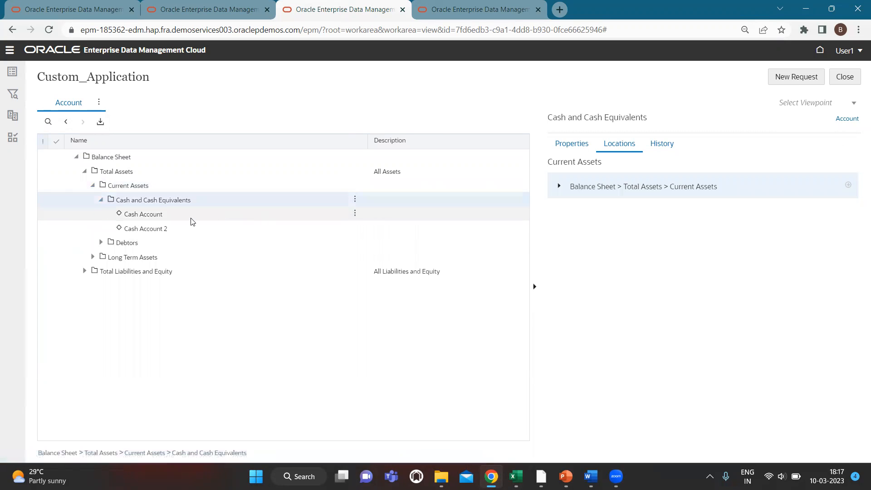
Start a new request and add a child account named Cash 3 under Cash and Cash Equivalents.
click(808, 80)
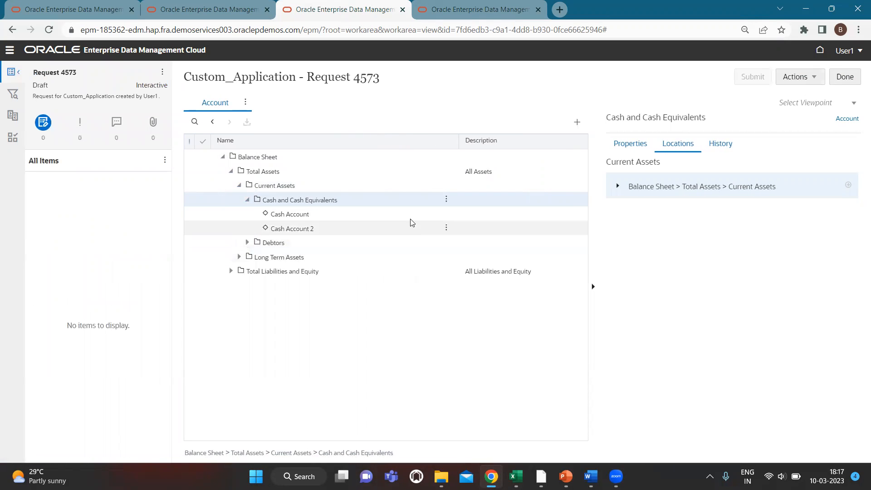
click(447, 201)
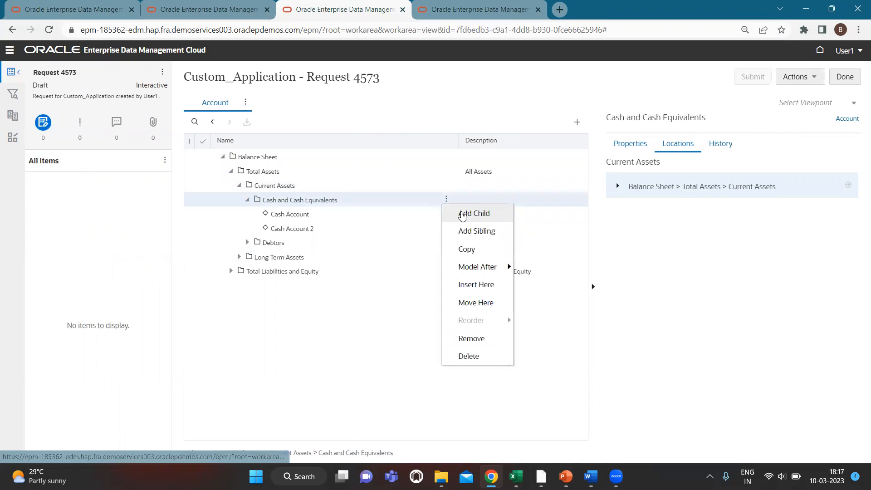
click(463, 212)
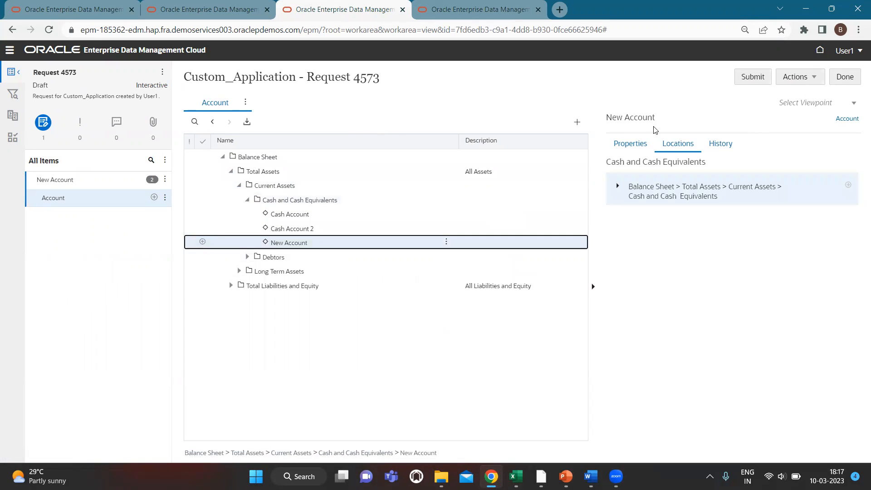
click(635, 143)
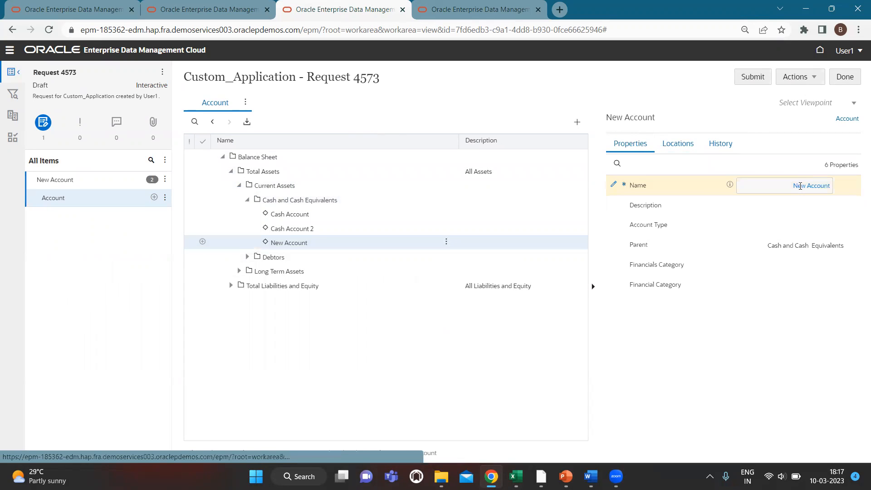
drag(794, 186, 858, 187)
text(Cash 3)
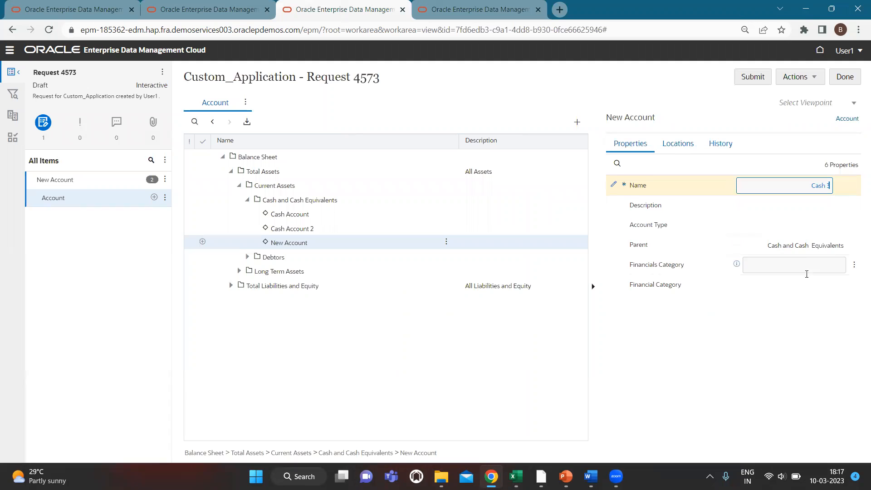
Set the Financial Category of Cash 3 to Current Liabilities and its Account Type to Asset.
click(810, 272)
click(814, 282)
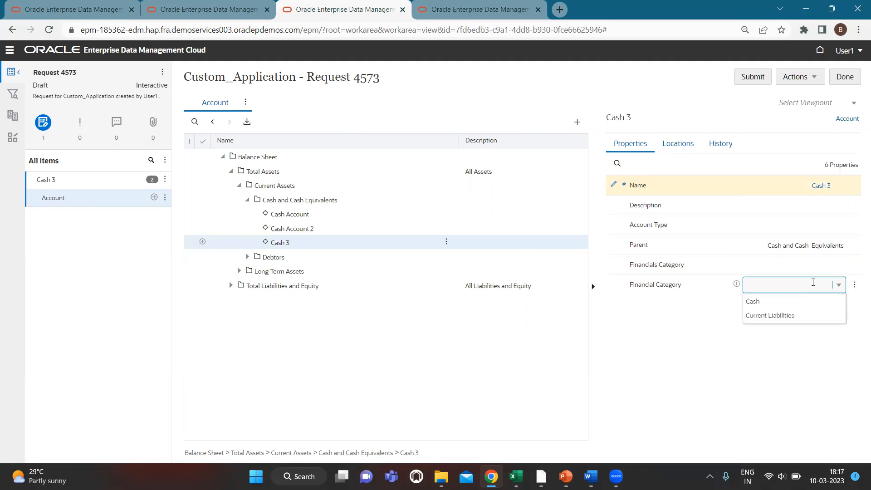
click(801, 315)
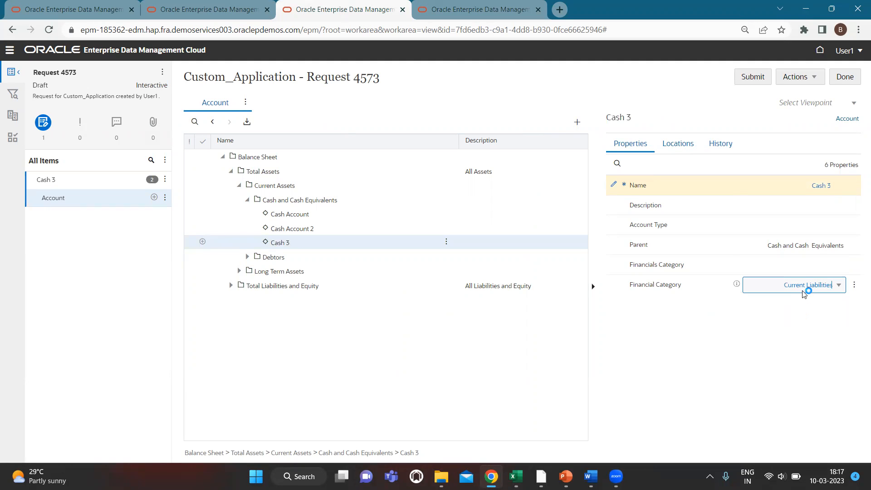
click(818, 227)
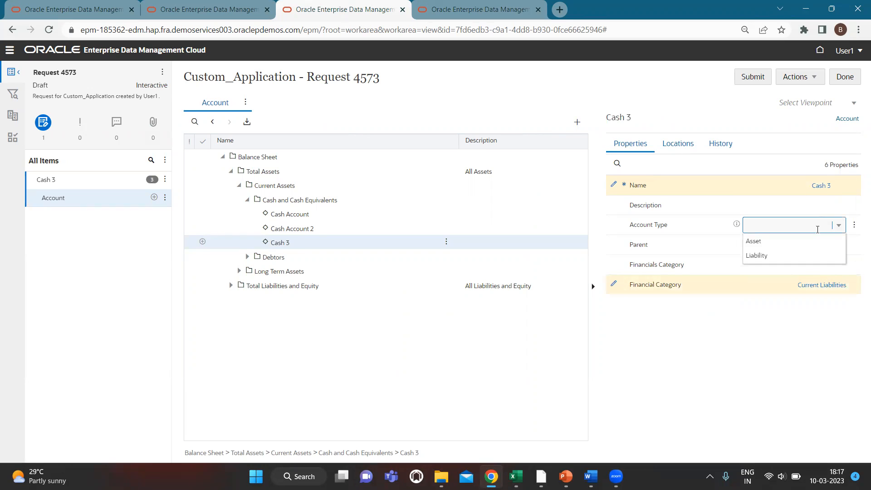
click(756, 241)
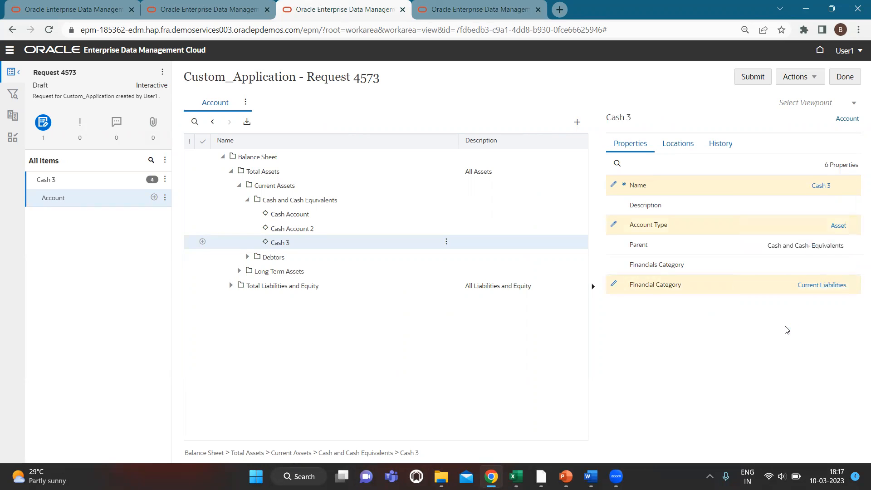
Try Cash 3 with Account Type Liability, first with Financial Category Cash and then with Current Liabilities.
mouse_move(805, 286)
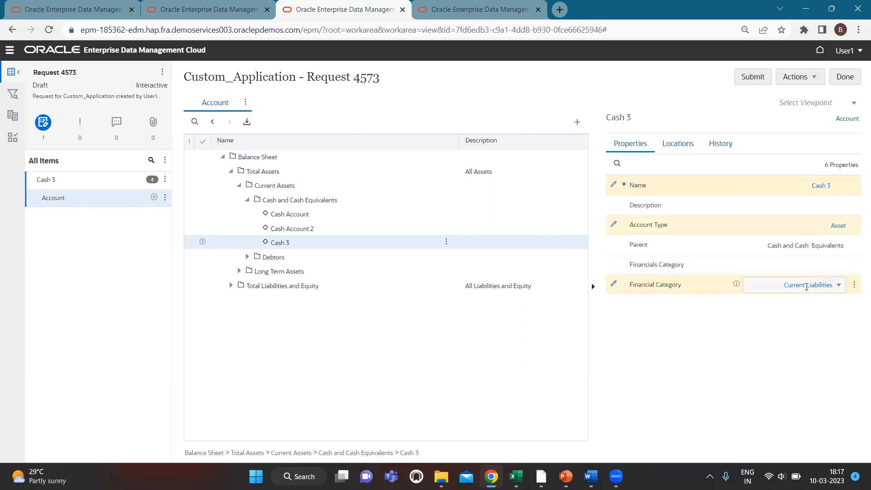
click(807, 286)
click(798, 301)
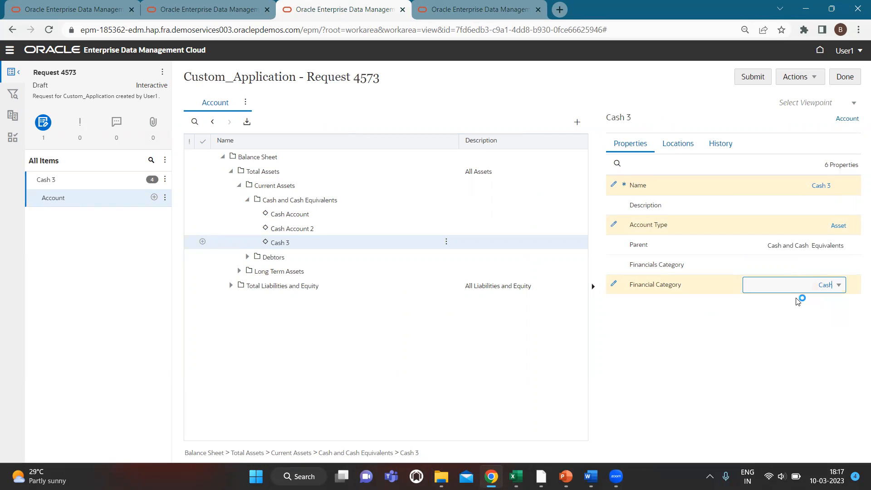
click(819, 224)
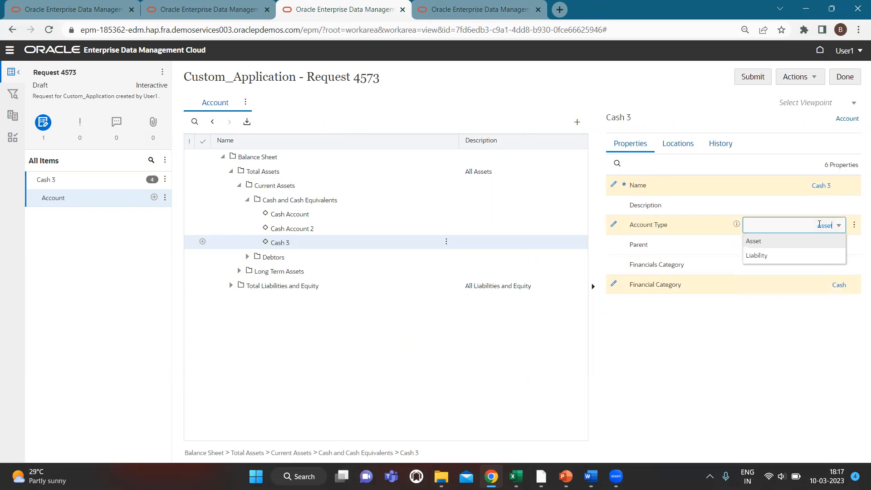
click(757, 256)
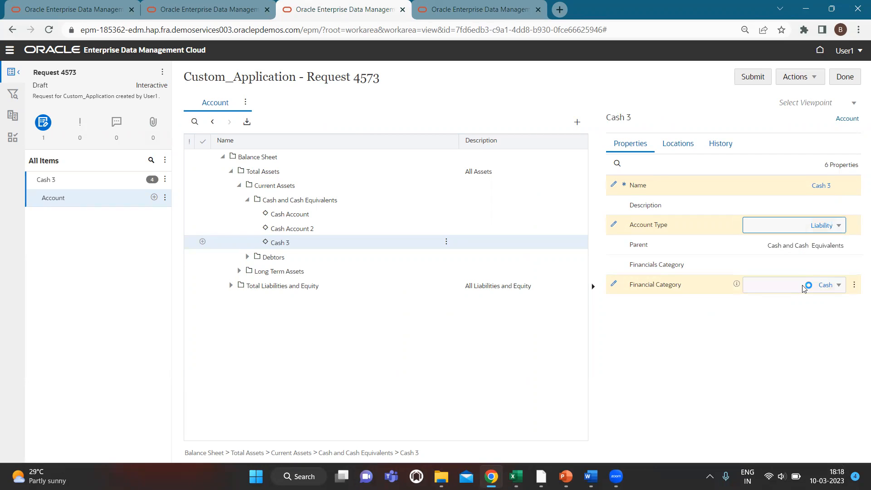
click(803, 285)
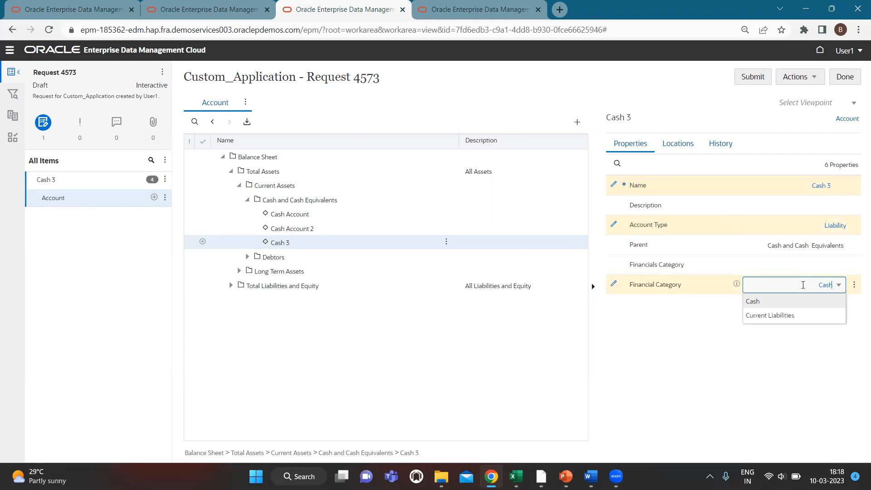
click(793, 313)
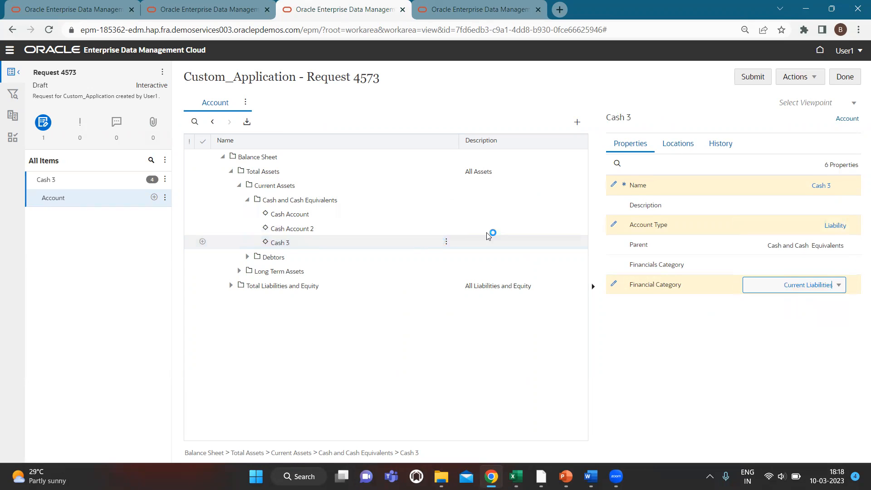
Set the Account Type of Cash 3 to Asset and its Financial Category to Cash, and leave the request unsubmitted.
click(829, 229)
click(813, 242)
click(806, 285)
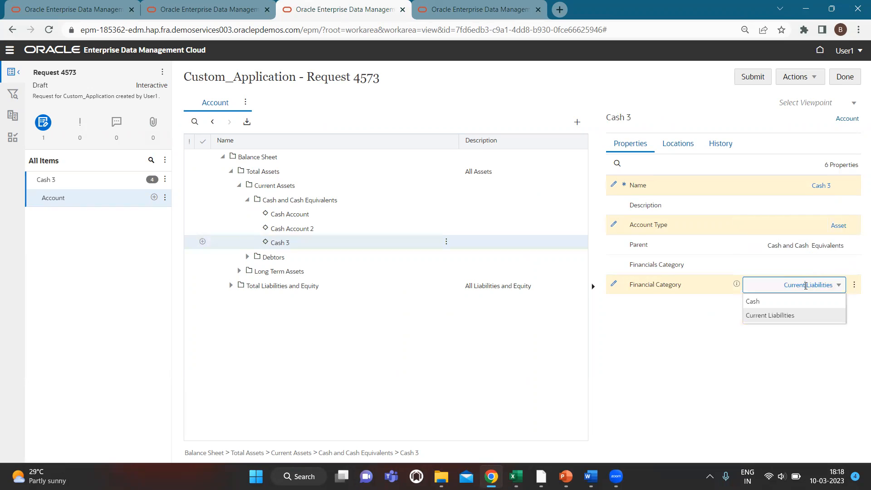
click(787, 304)
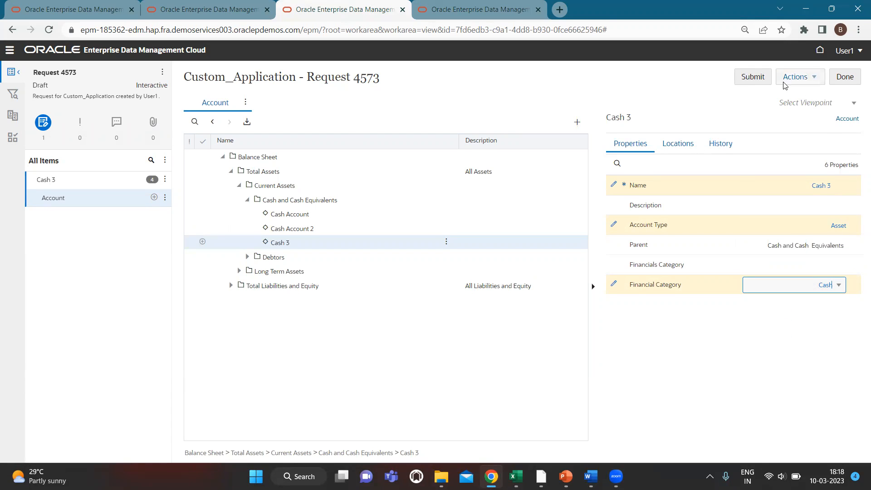
click(846, 78)
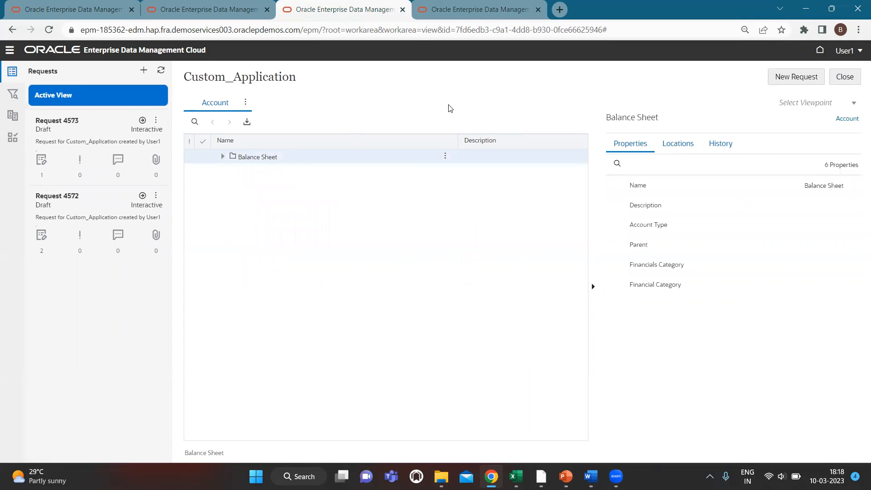
Inspect the Account viewpoint and open the validations of the Account node type from its data chain.
click(246, 104)
click(266, 118)
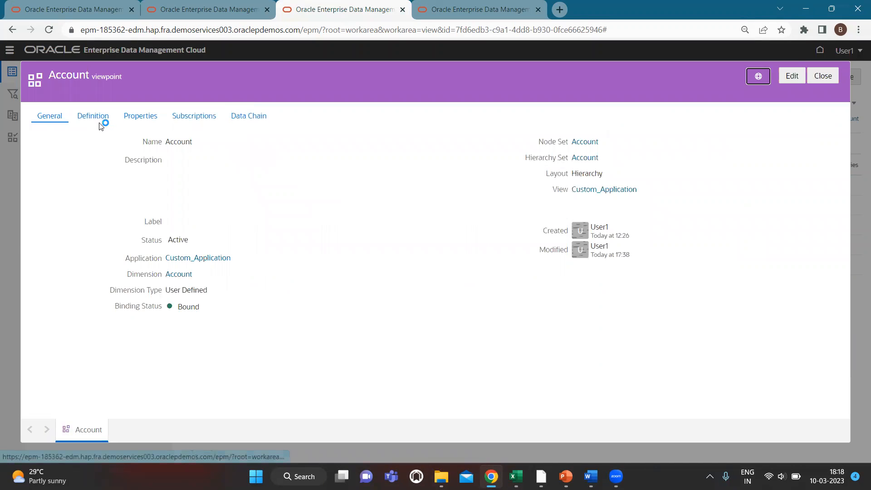
click(251, 116)
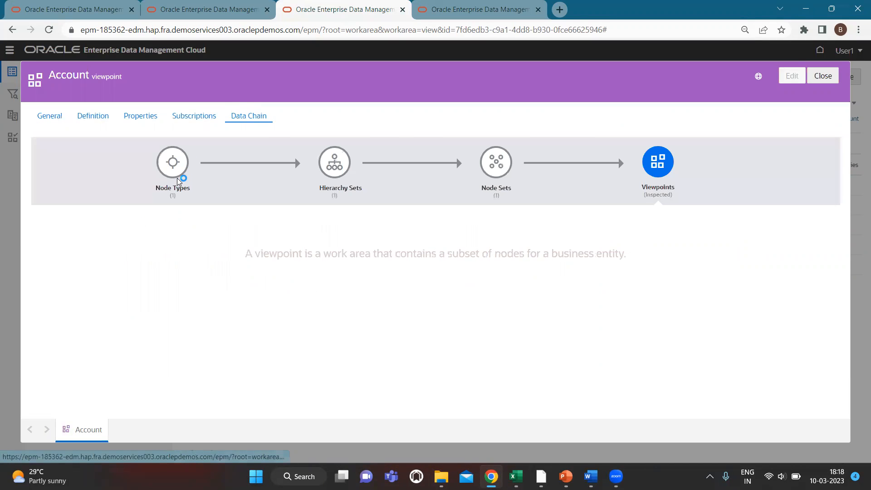
click(177, 178)
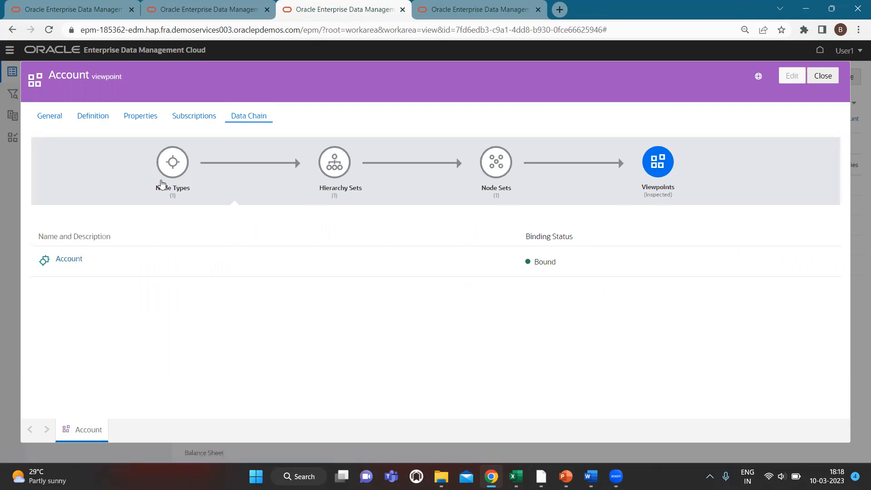
click(67, 258)
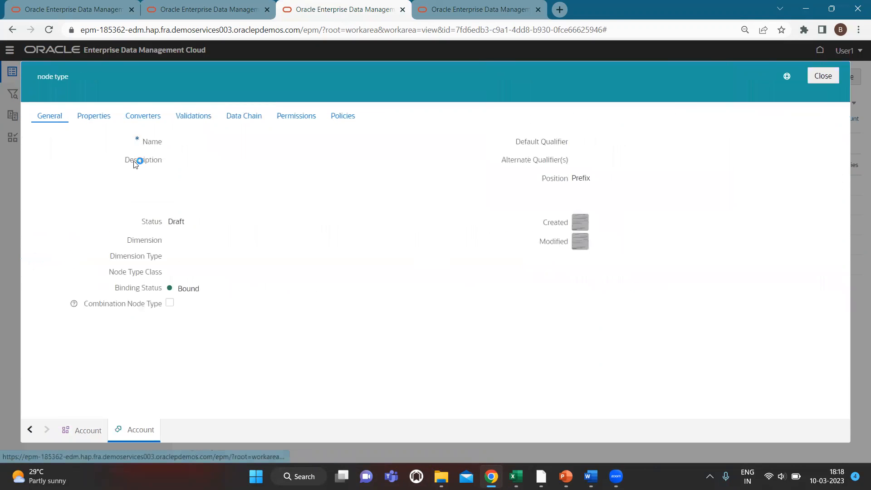
click(191, 119)
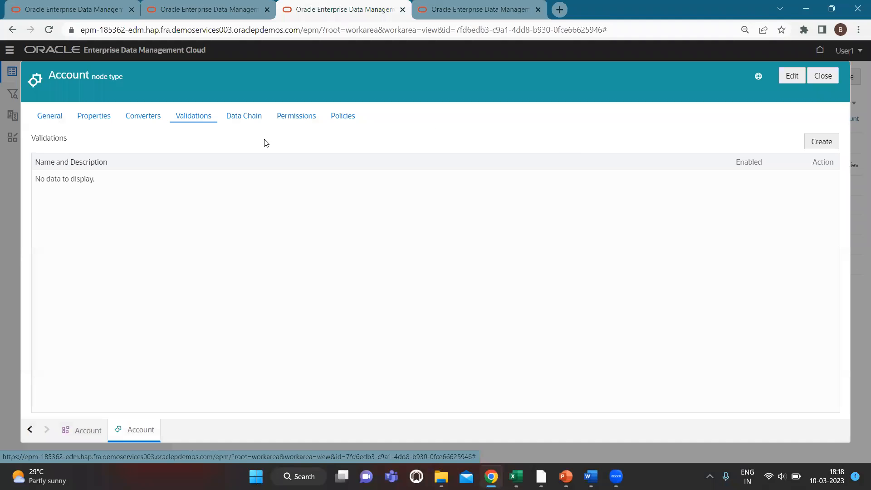
Create a custom validation named "Validation for Lookupset Acc type" on the Account node type.
click(823, 141)
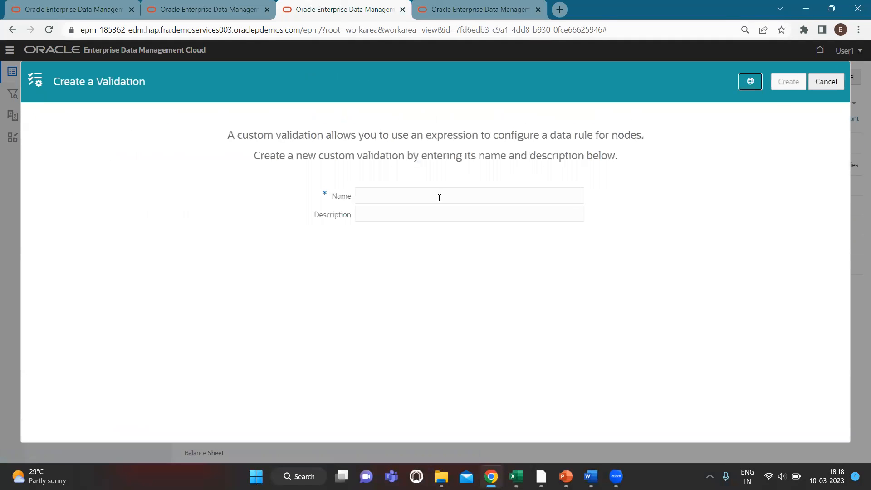
click(439, 197)
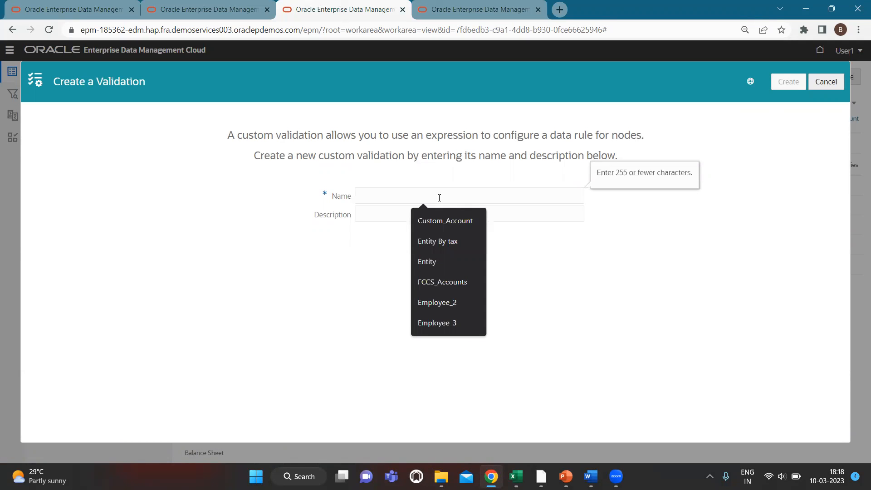
text(Vali)
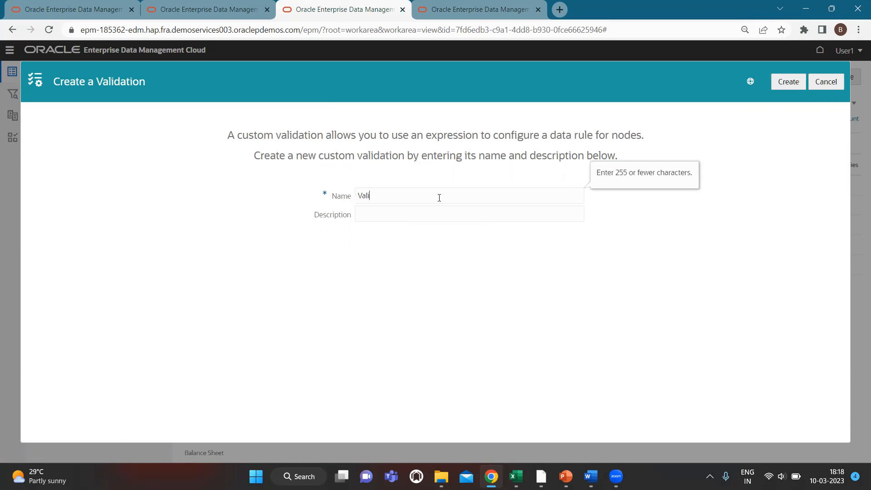
text(dation For LookupsetAc)
key(BackSpace)
text(f)
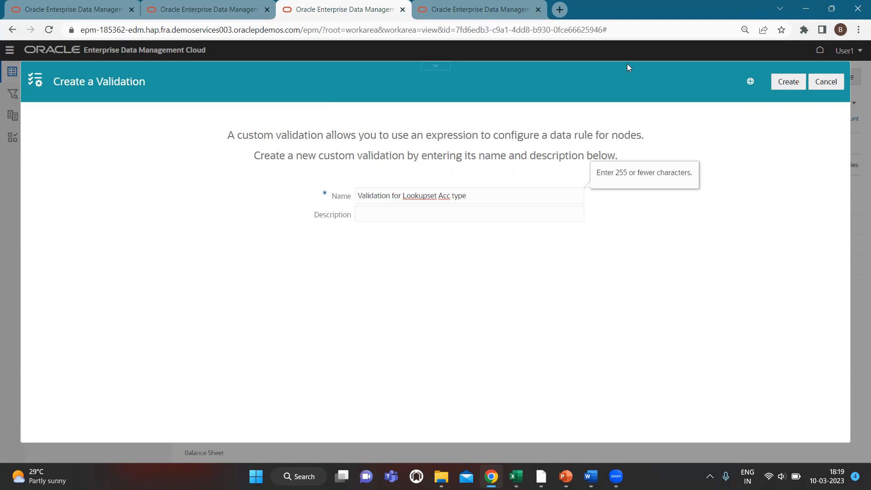
click(789, 82)
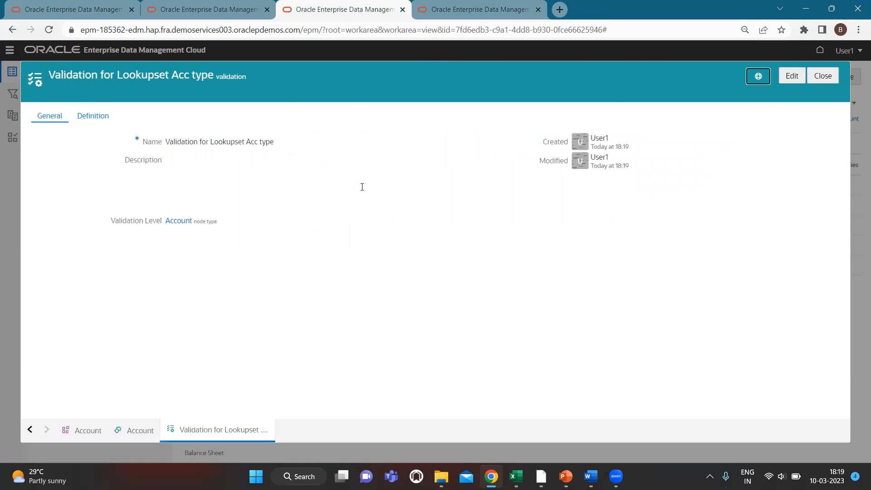
Edit the validation's definition and copy "Financial Category must be Valid for the Selected Account Type." from cell L20 of the Excel sheet as its failure message.
click(93, 116)
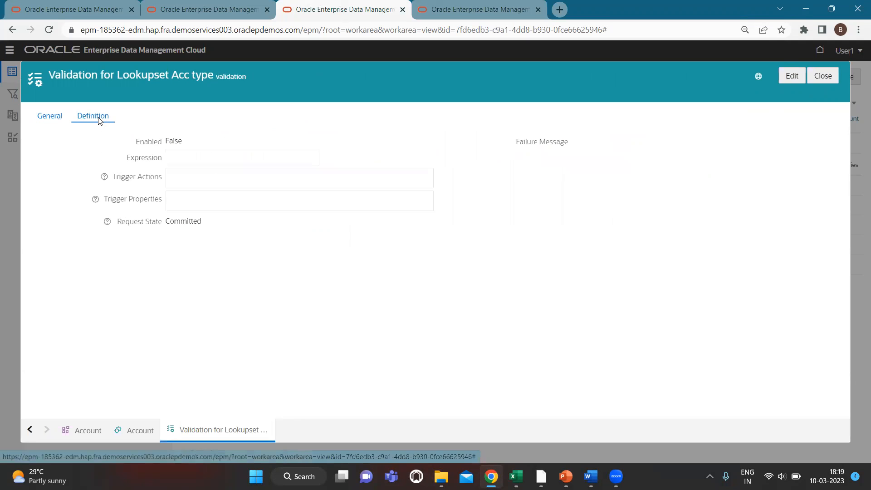
click(800, 78)
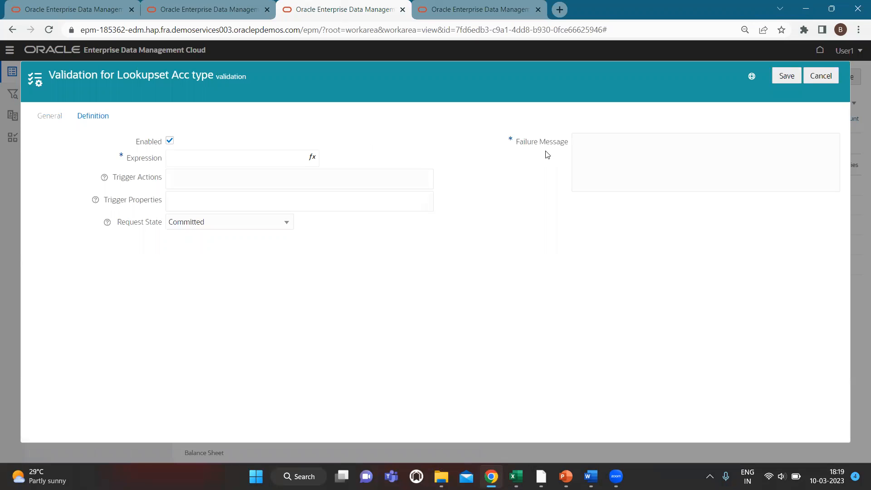
key(alt+Tab)
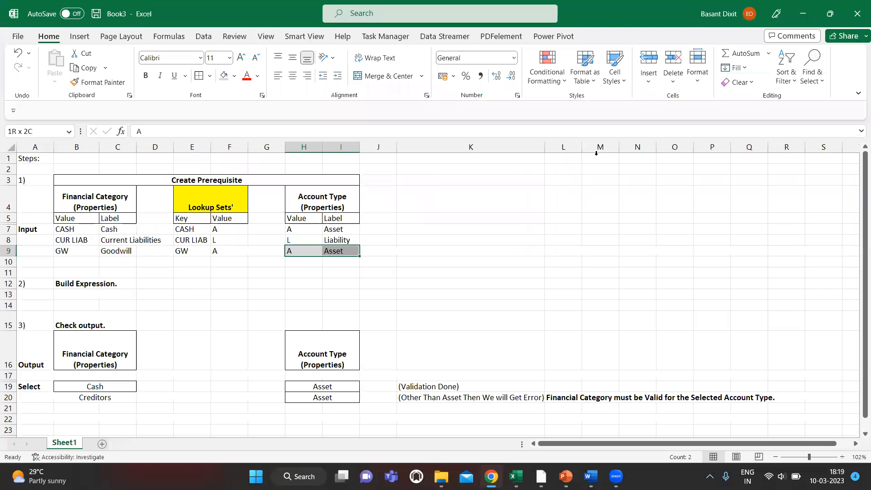
click(560, 398)
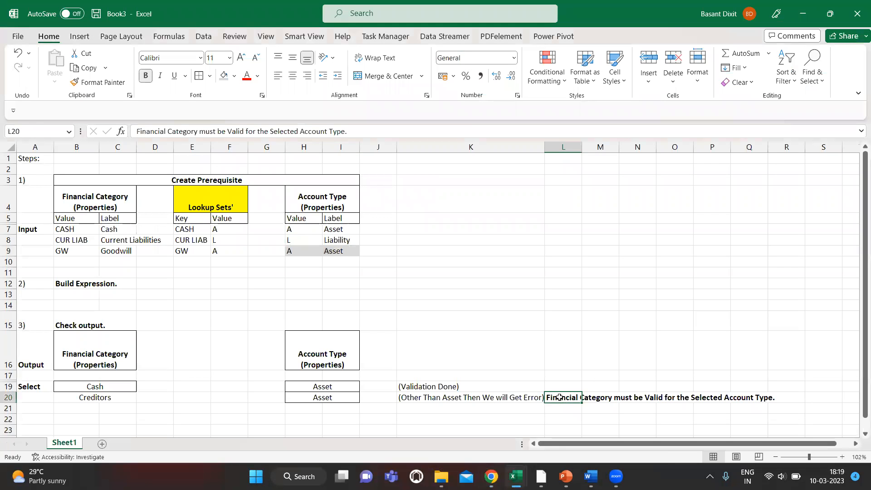
key(ctrl+c)
key(alt+Tab)
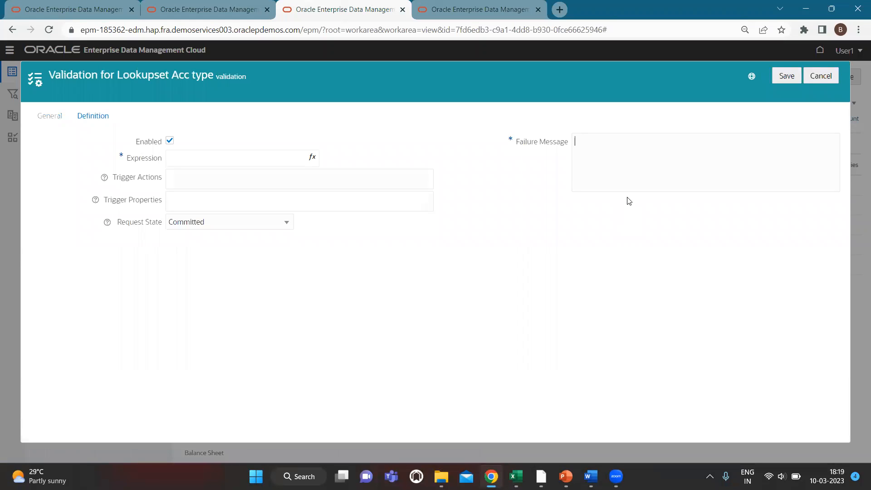
key(ctrl+v)
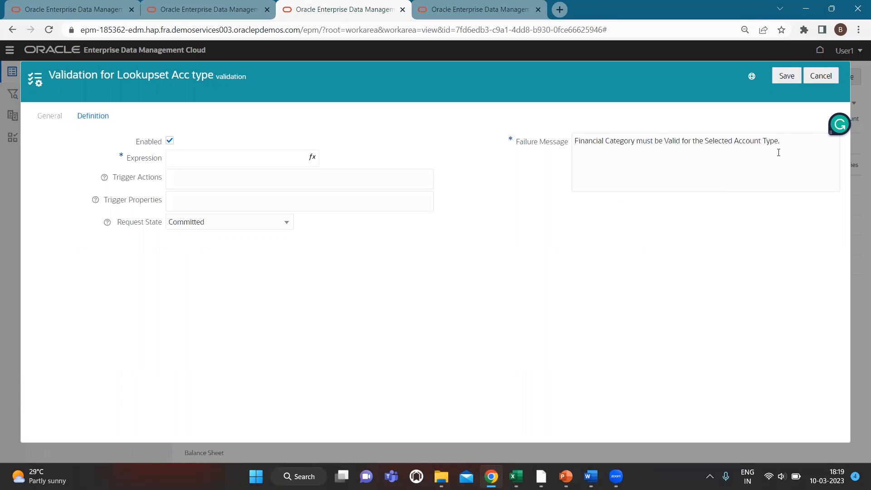
drag(776, 145, 576, 142)
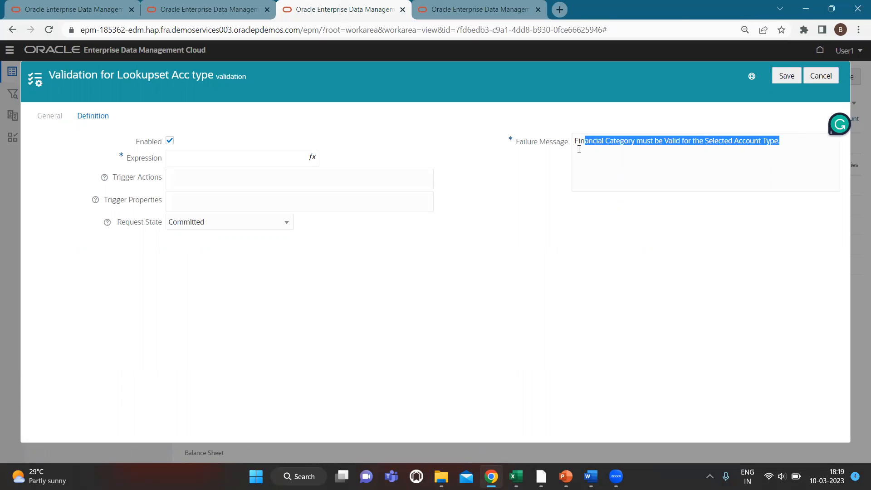
click(587, 160)
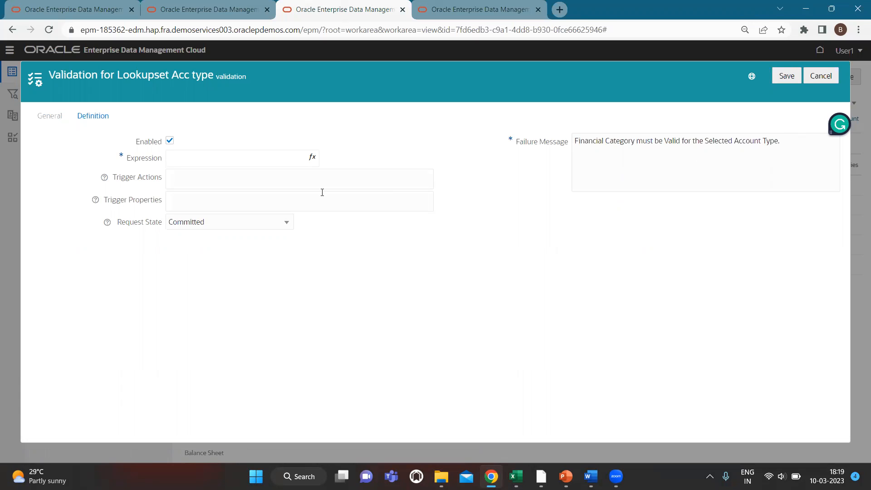
Set the validation's trigger action to Add.
click(298, 178)
text(a)
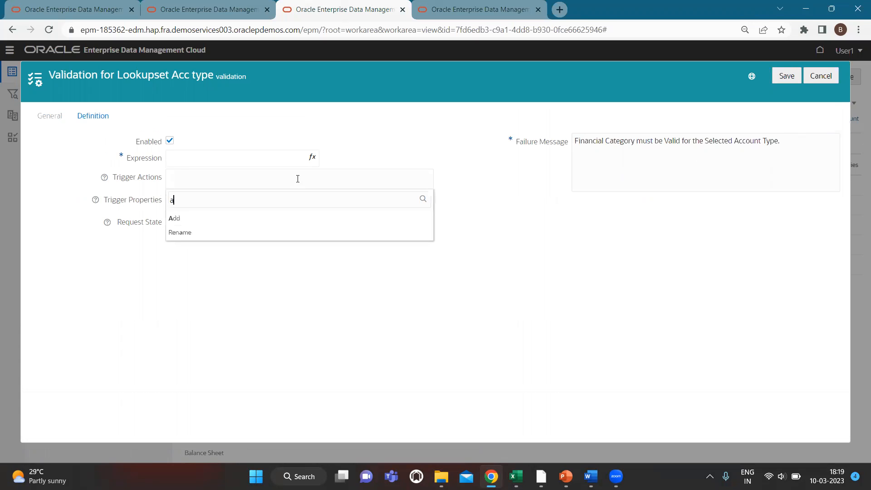
key(BackSpace)
text(al)
key(BackSpace)
key(BackSpace)
text(add)
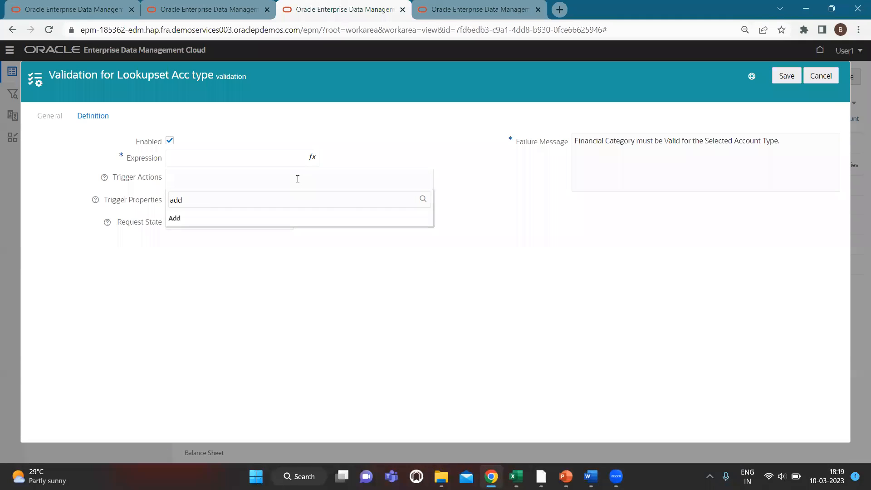
click(312, 273)
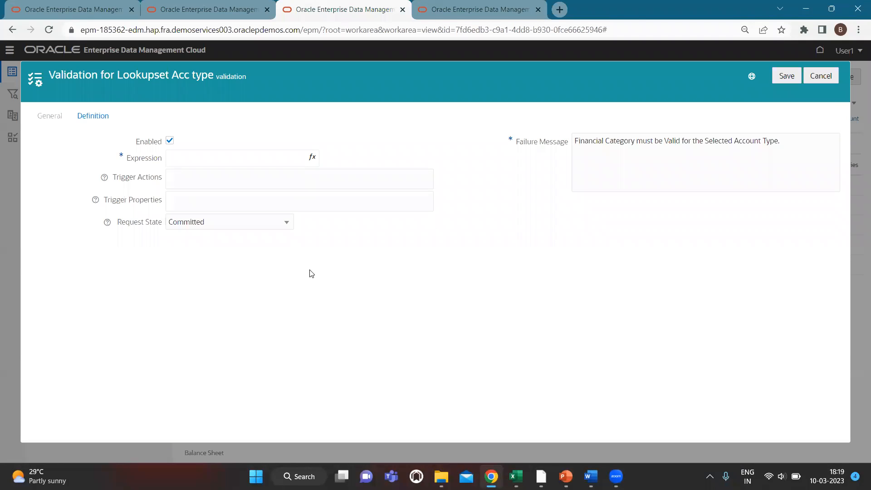
click(208, 180)
text(ad)
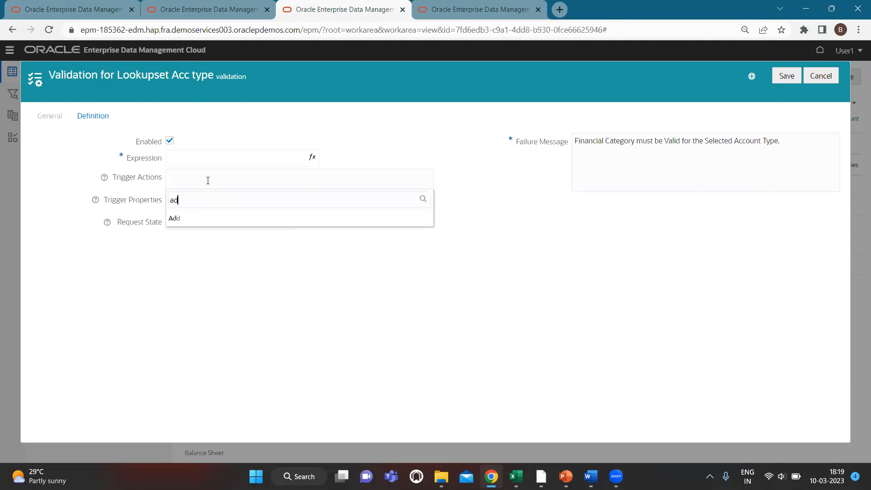
click(188, 219)
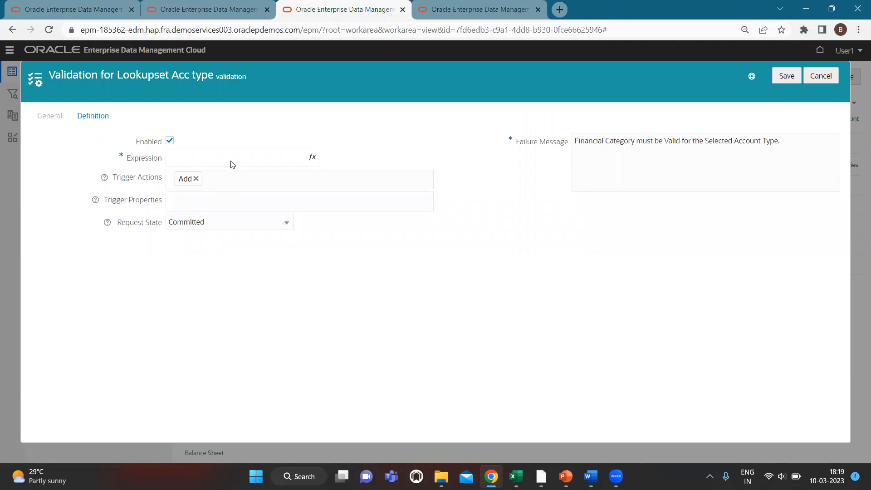
Open the validation's expression and replace the default return statement with an if statement.
click(313, 159)
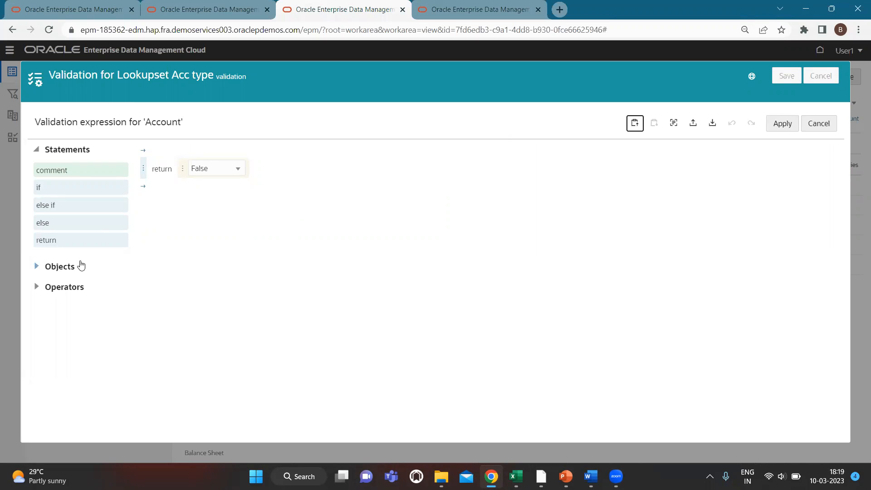
click(143, 171)
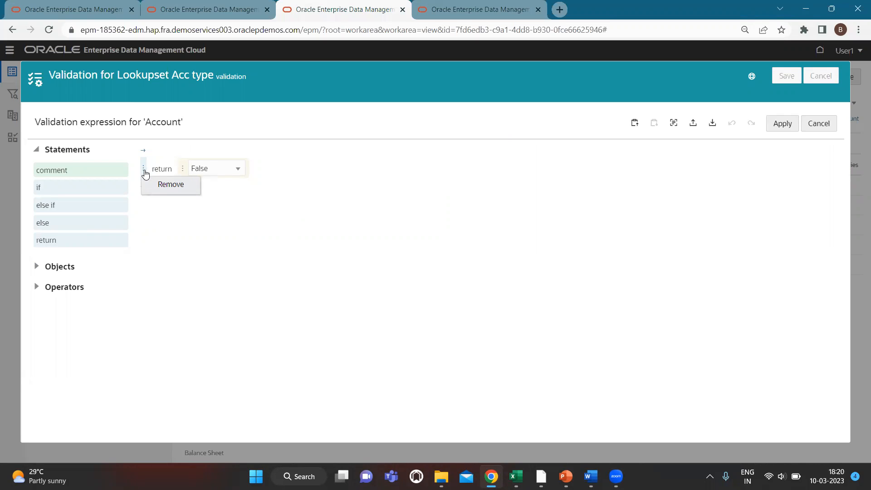
click(161, 185)
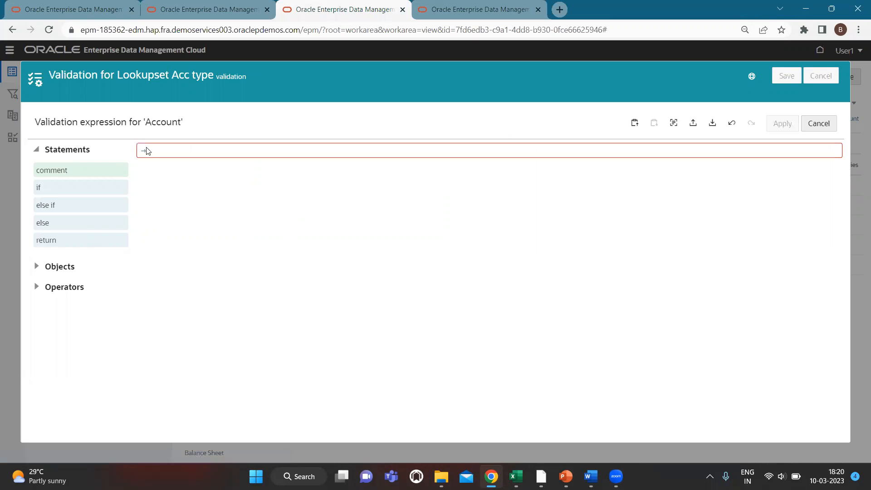
click(143, 150)
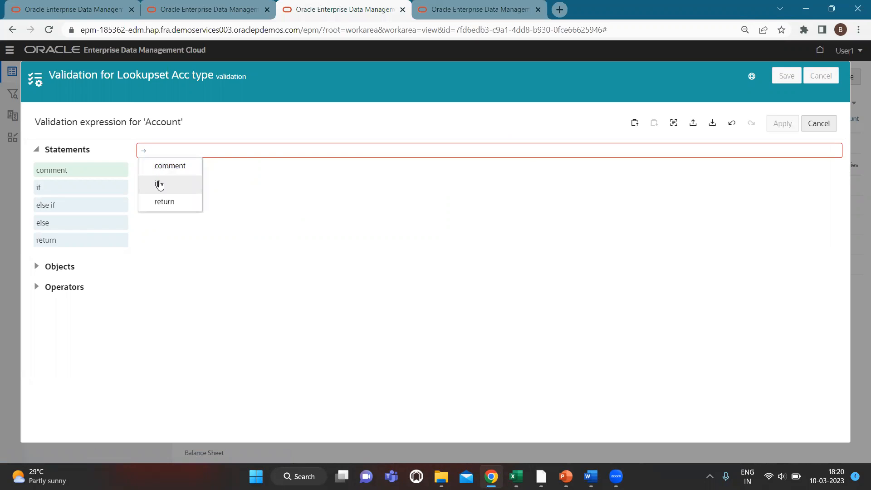
click(158, 184)
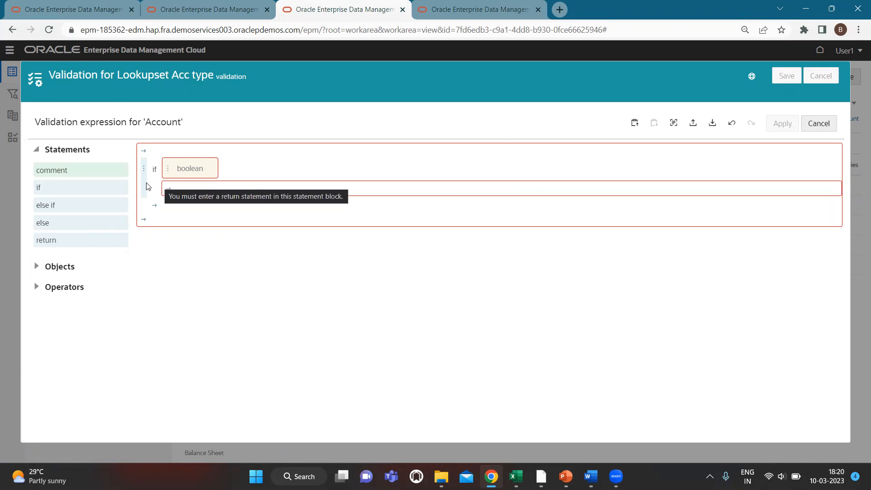
Build the if condition from the node's Custom.Account Type property with the equals method.
click(173, 176)
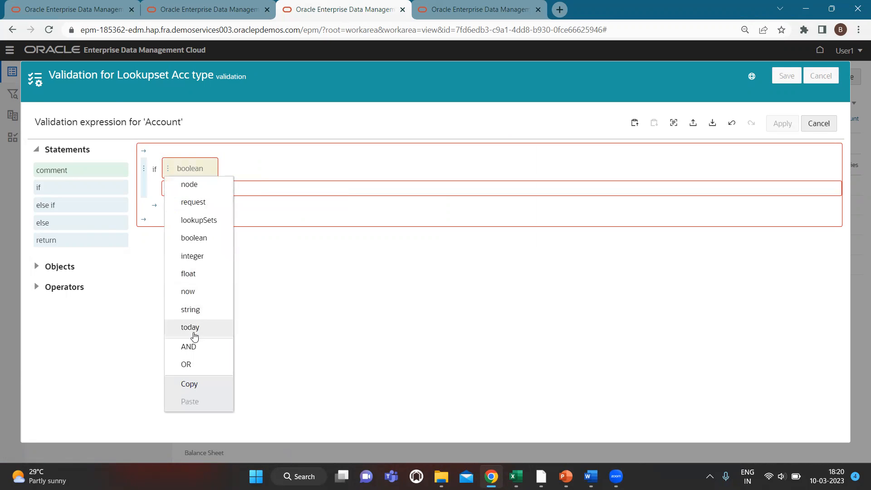
click(210, 188)
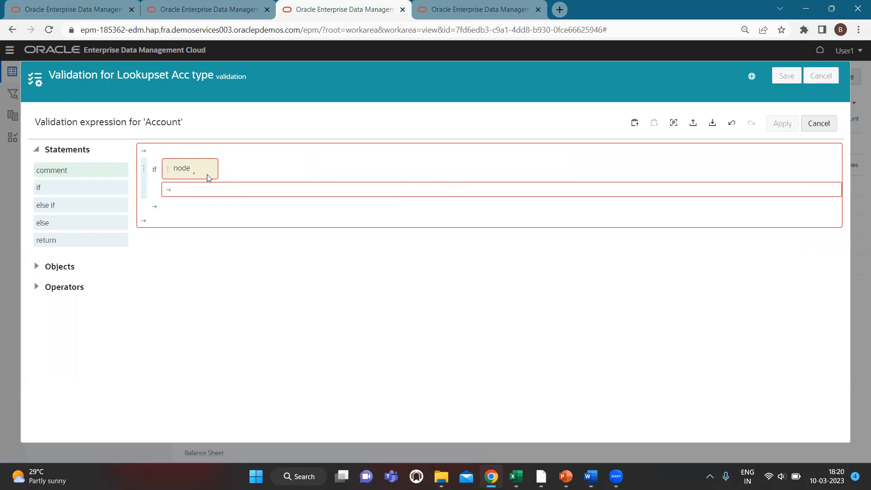
click(194, 174)
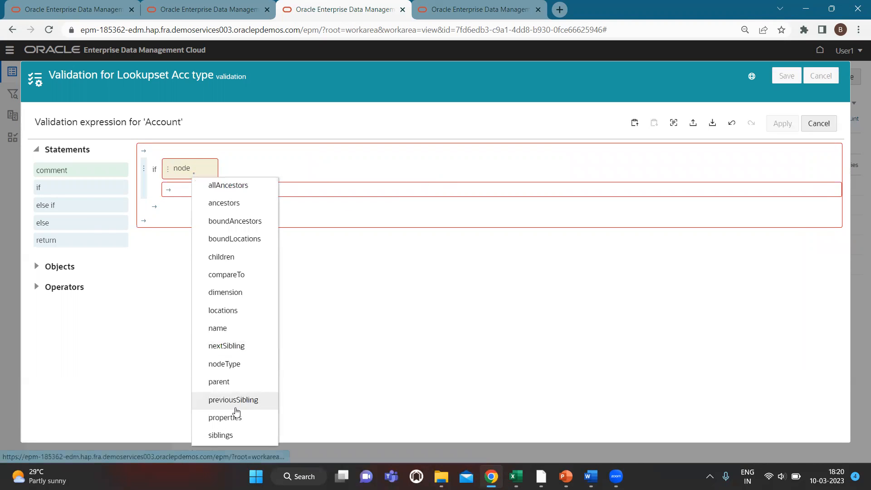
click(232, 417)
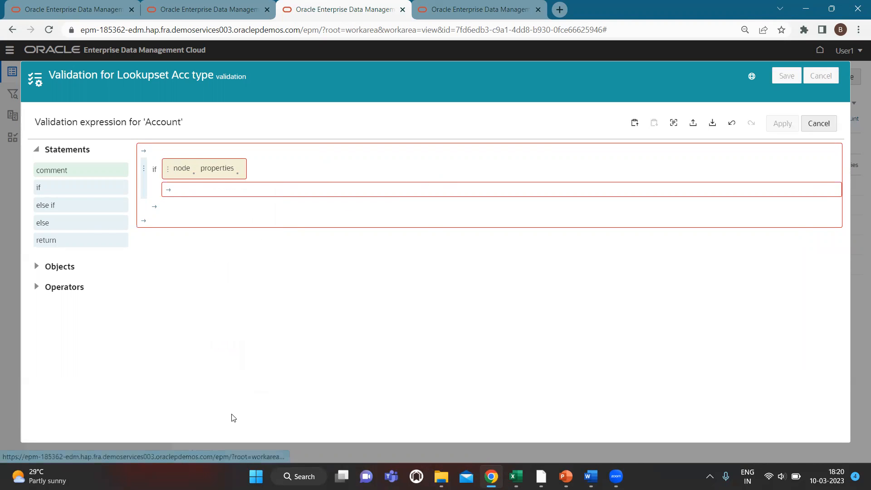
click(238, 177)
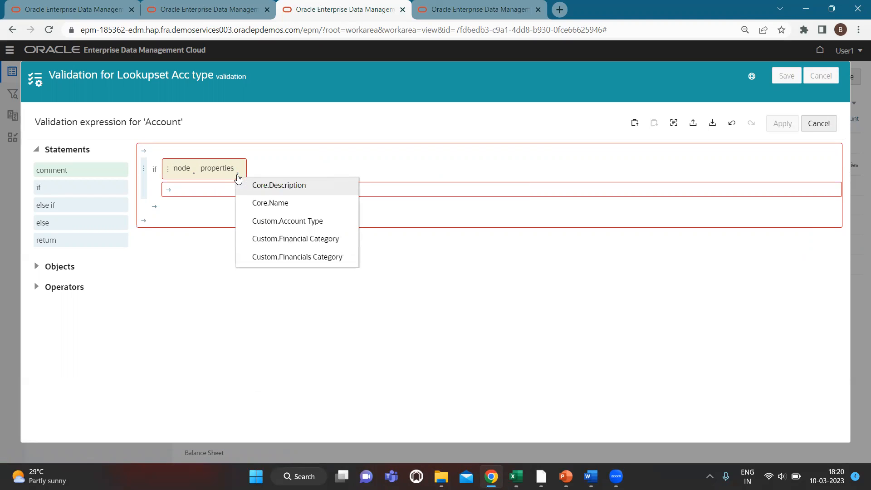
click(296, 226)
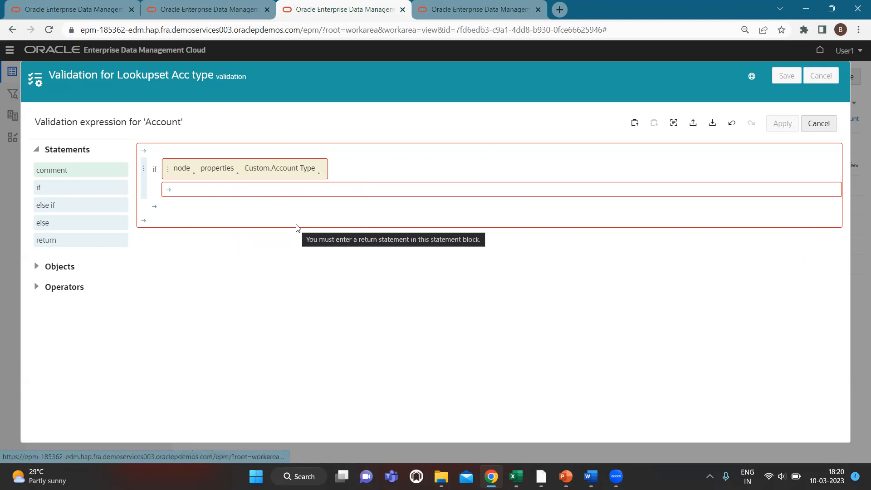
click(320, 180)
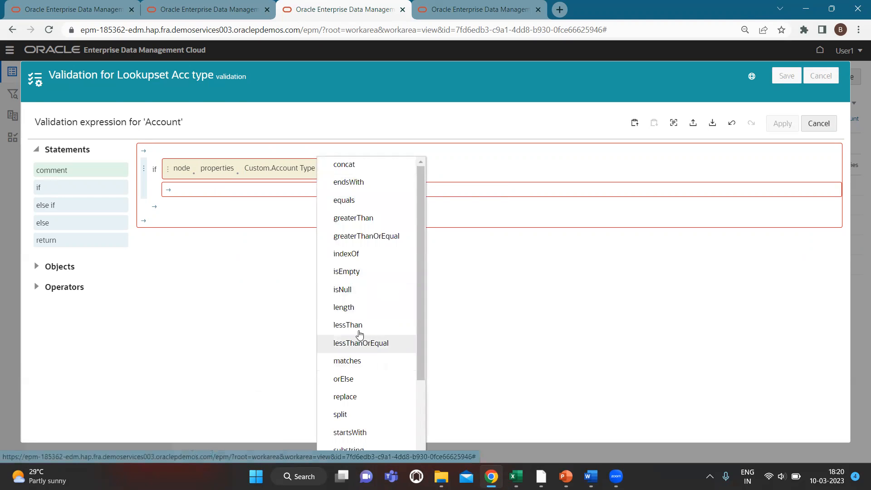
click(373, 204)
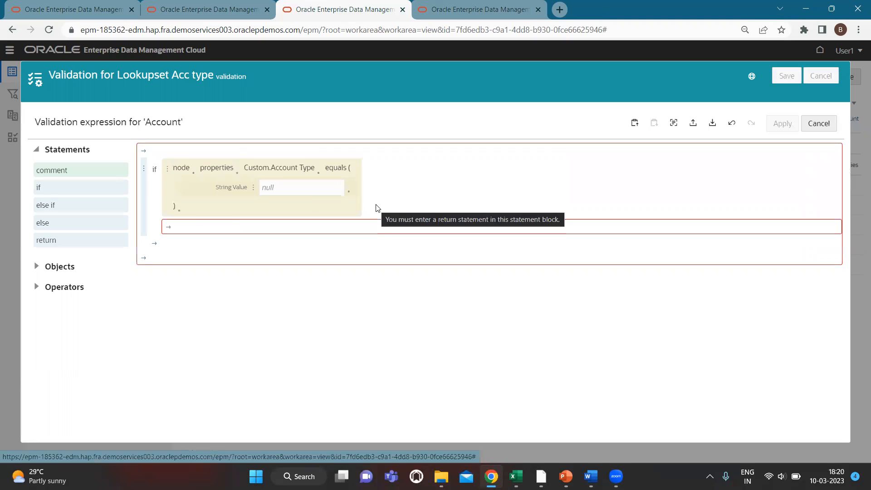
Set the equals method's String Value to the find method of the Financial Category Account type LS Validation lookup set.
click(253, 193)
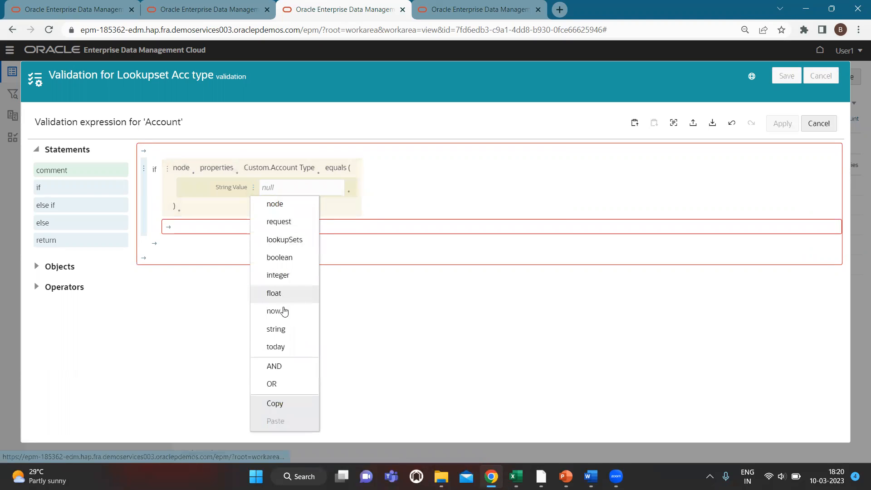
click(288, 240)
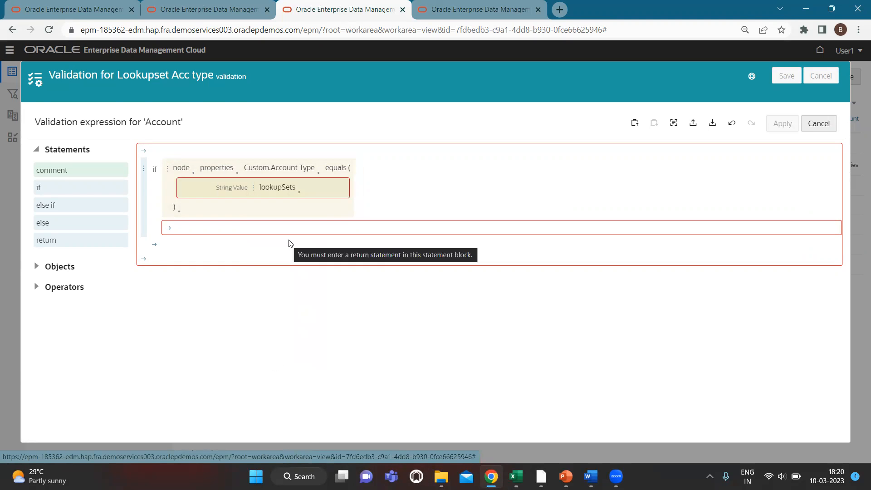
click(298, 195)
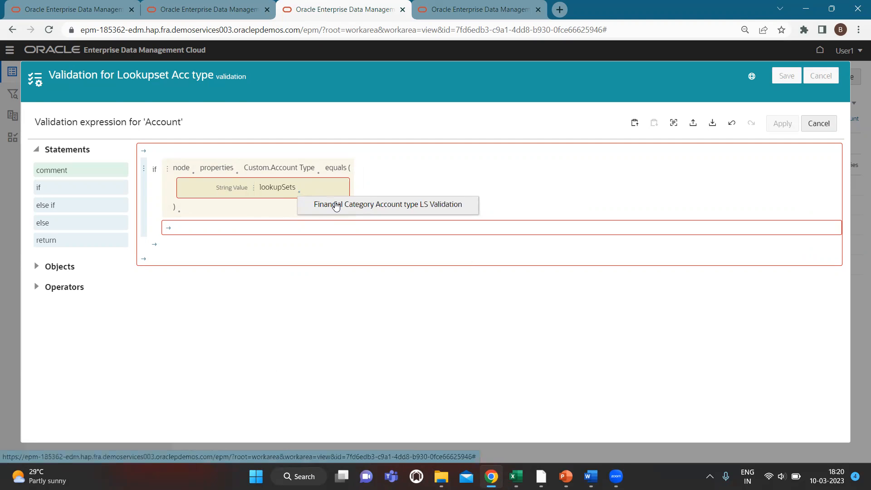
click(336, 205)
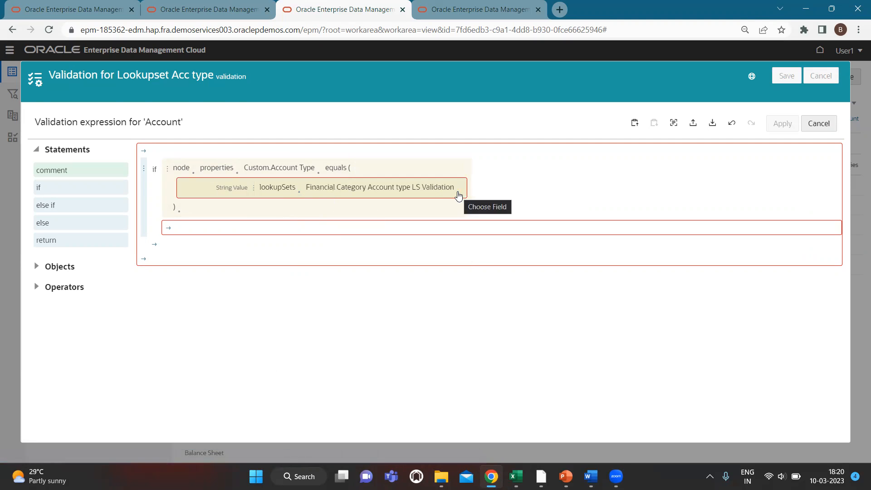
click(459, 195)
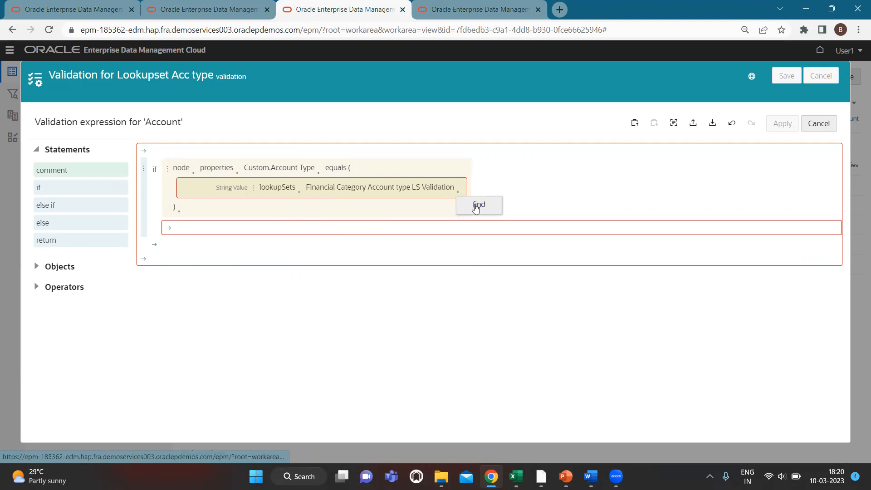
click(474, 204)
Set the find method's Search For term to the node's Custom.Financial Category property.
click(340, 207)
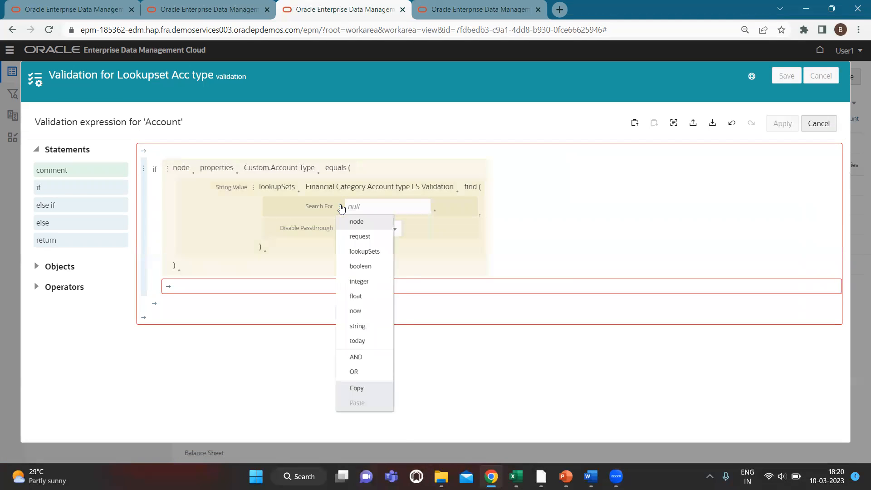
click(365, 223)
click(364, 212)
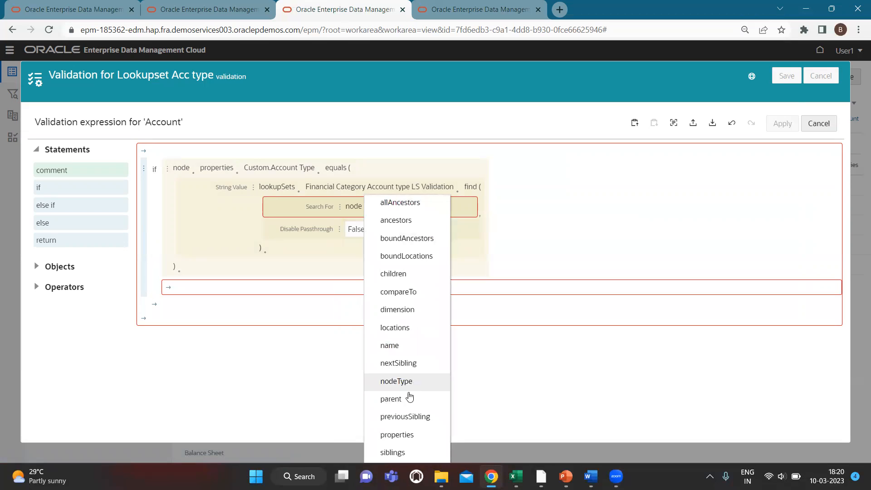
click(397, 435)
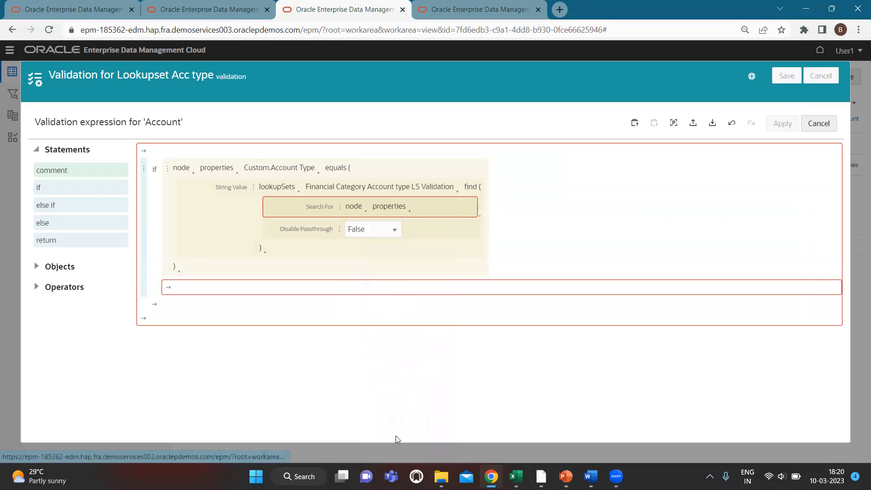
click(413, 216)
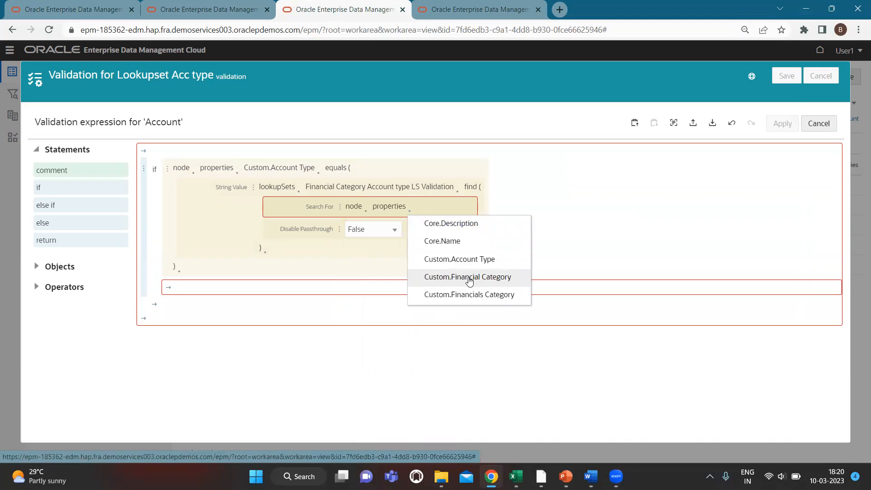
click(470, 280)
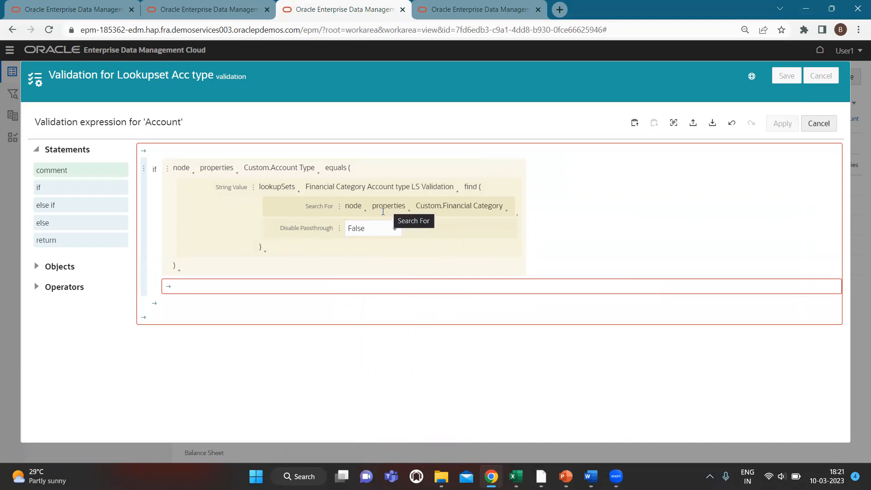
Add a return statement with the boolean value True inside the if block.
click(170, 289)
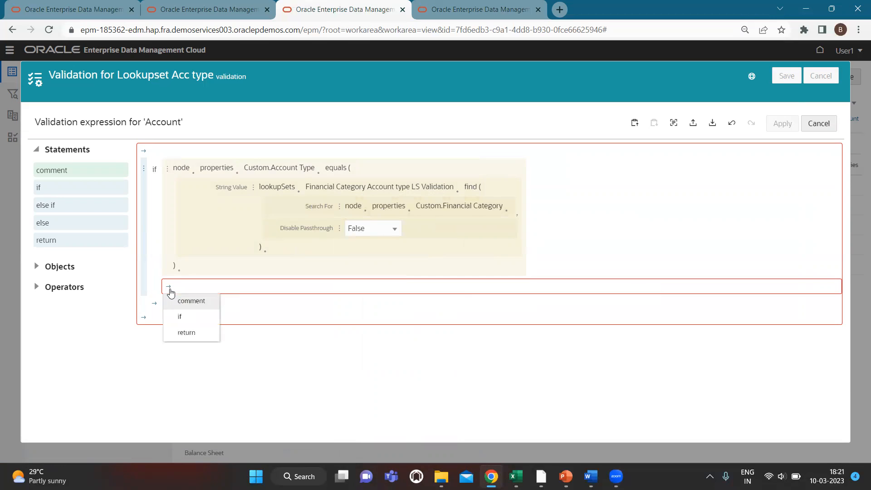
click(193, 338)
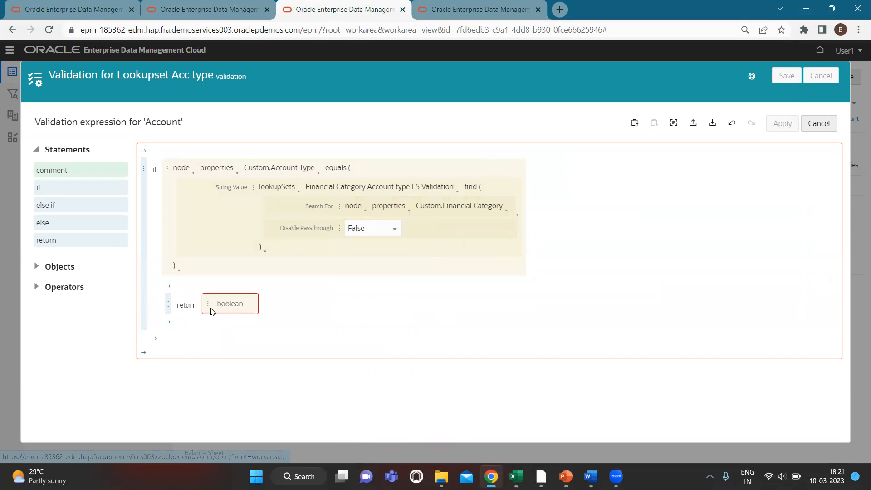
click(208, 305)
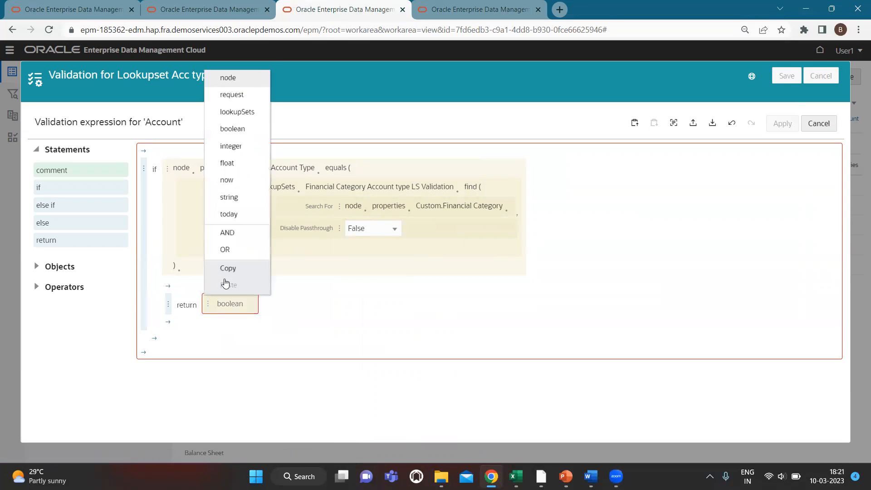
click(231, 121)
click(243, 307)
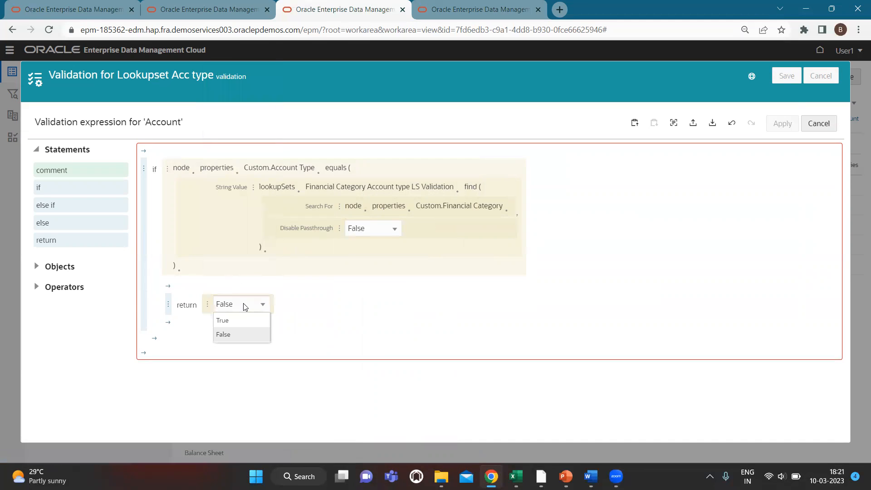
click(240, 321)
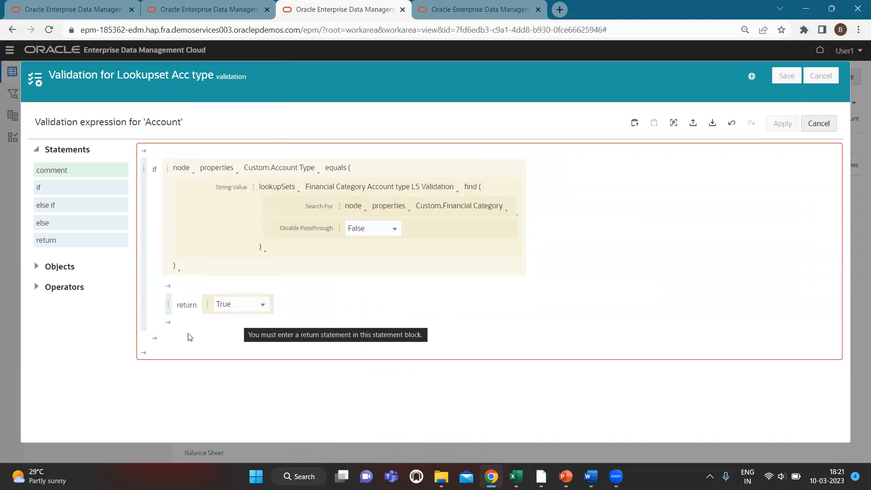
Add an else block that returns the boolean value False.
click(155, 338)
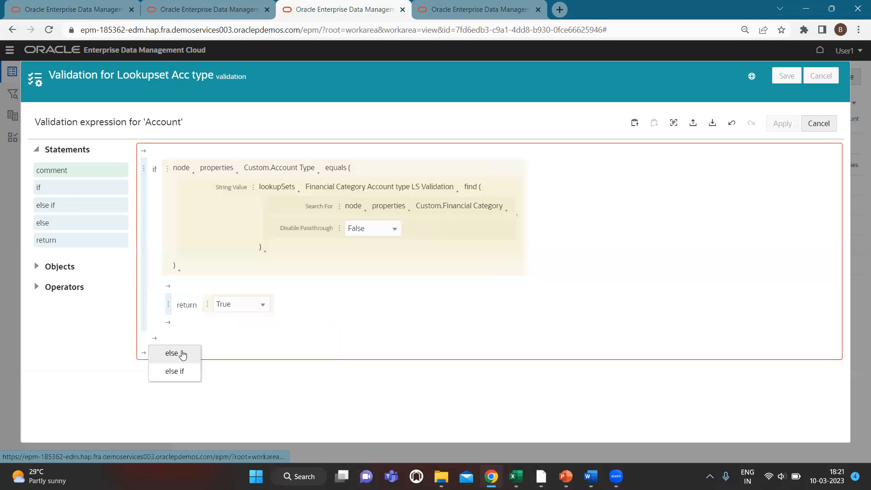
click(183, 355)
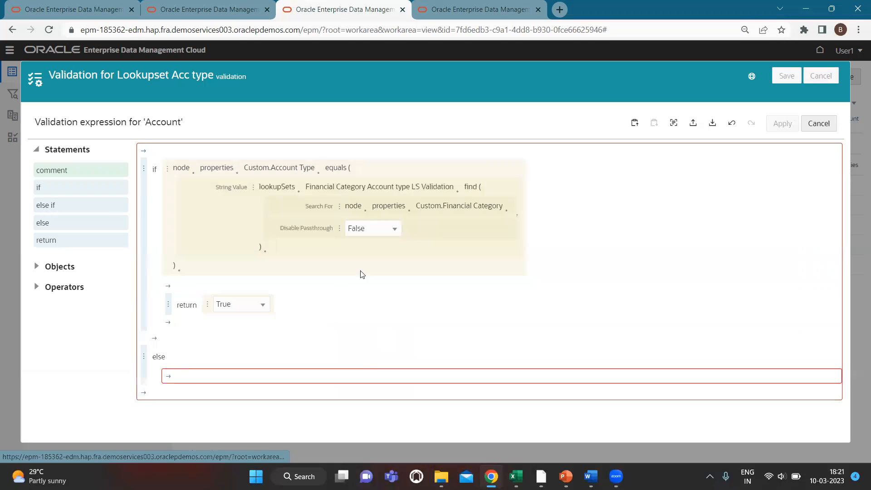
click(168, 377)
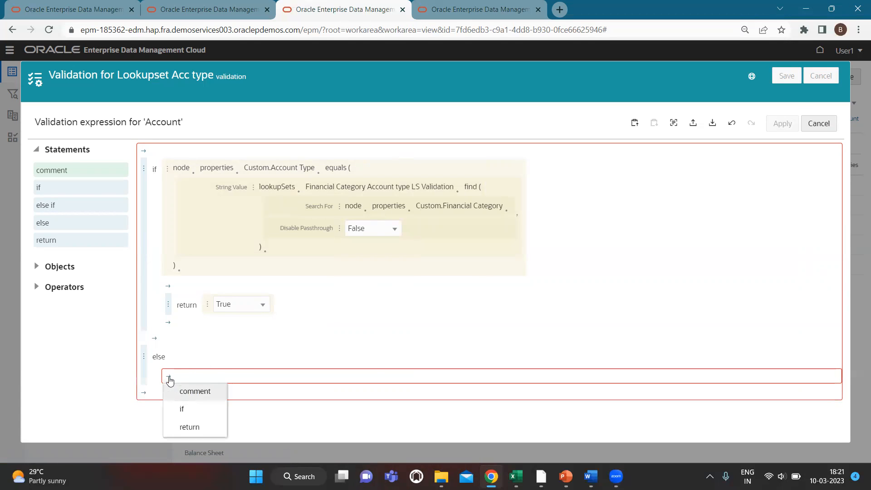
click(191, 427)
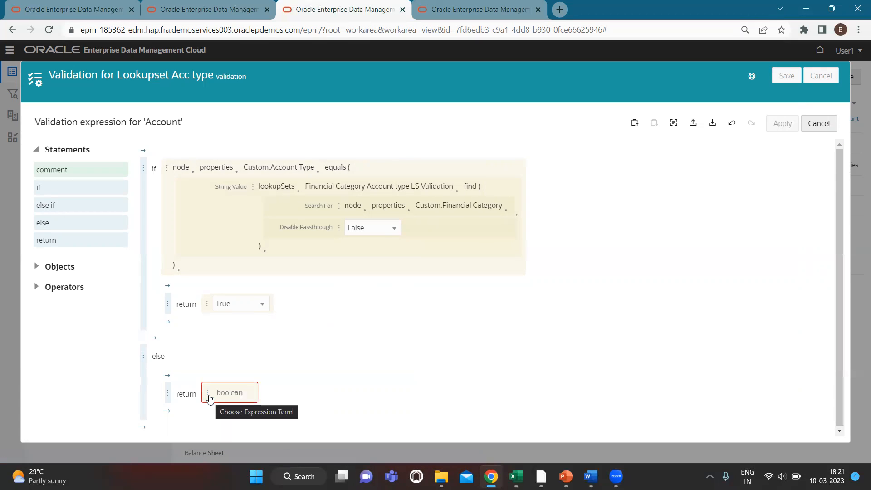
click(209, 400)
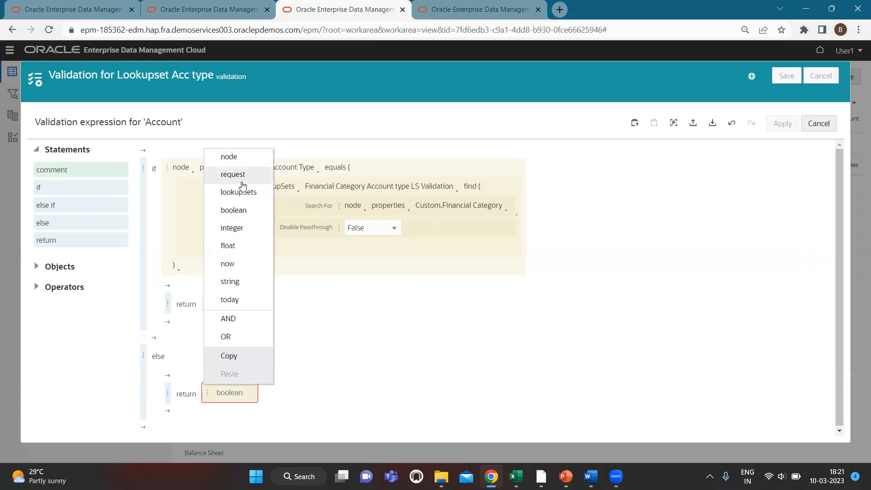
click(236, 210)
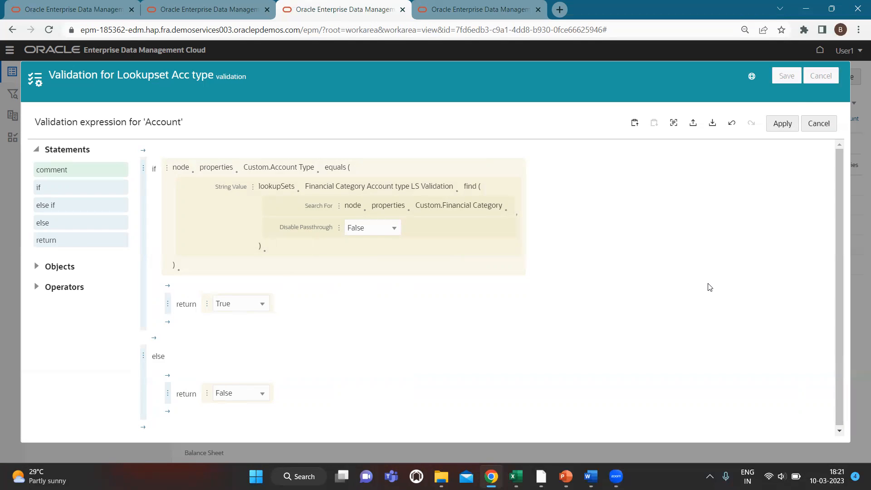
Apply the expression, save the account validation and close its editor.
click(782, 123)
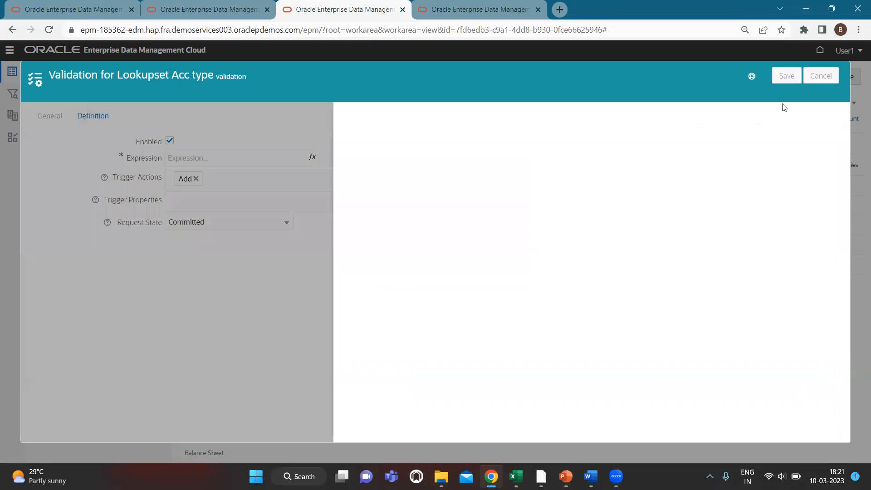
click(787, 75)
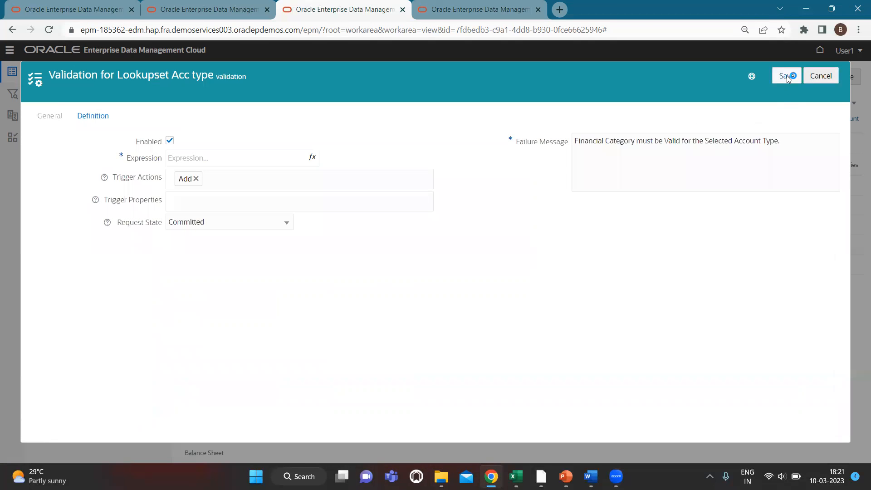
click(832, 75)
click(493, 285)
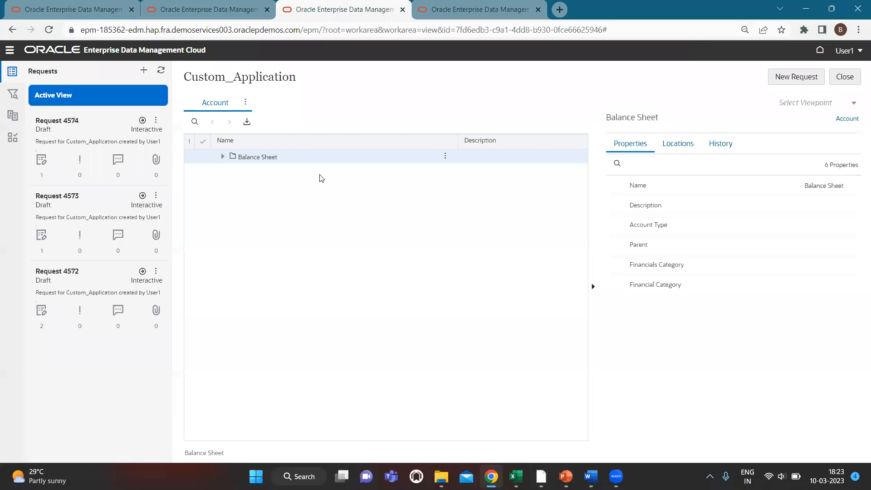
Start a new request and add a child account named Cash 3 under Cash and Cash Equivalents in Current Assets.
click(222, 156)
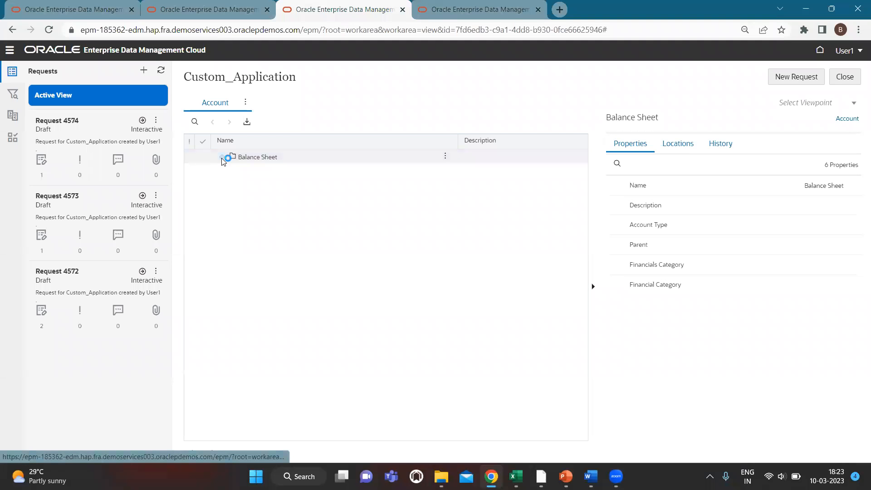
click(230, 172)
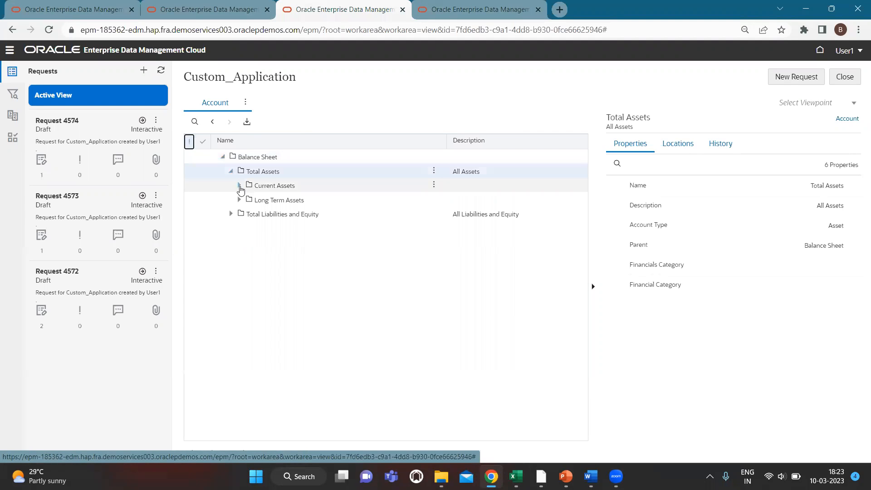
click(240, 187)
click(248, 200)
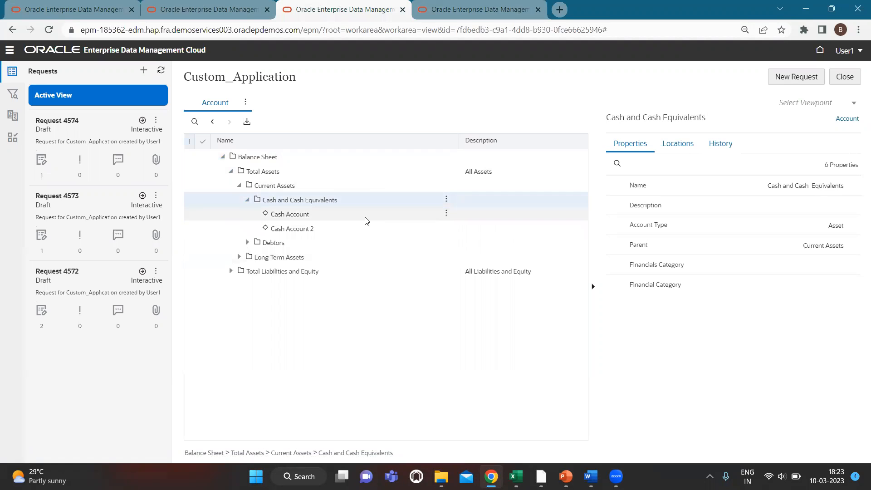
click(793, 81)
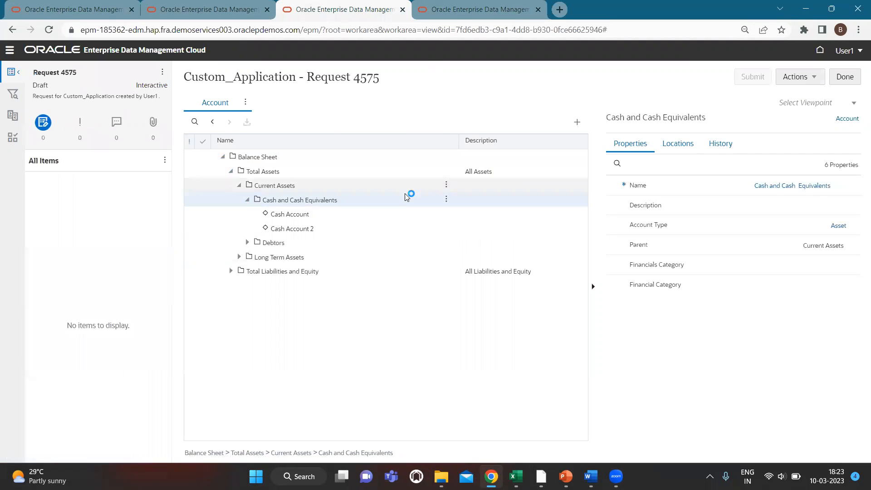
click(447, 201)
click(464, 215)
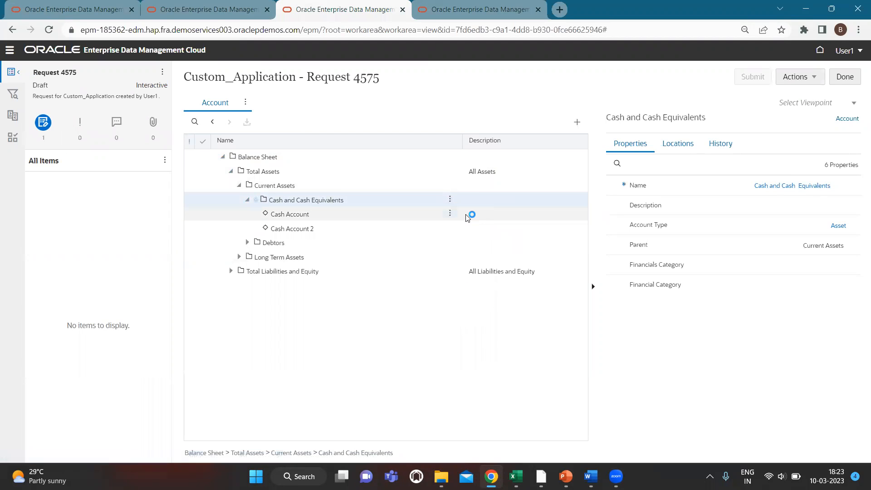
text(Cas)
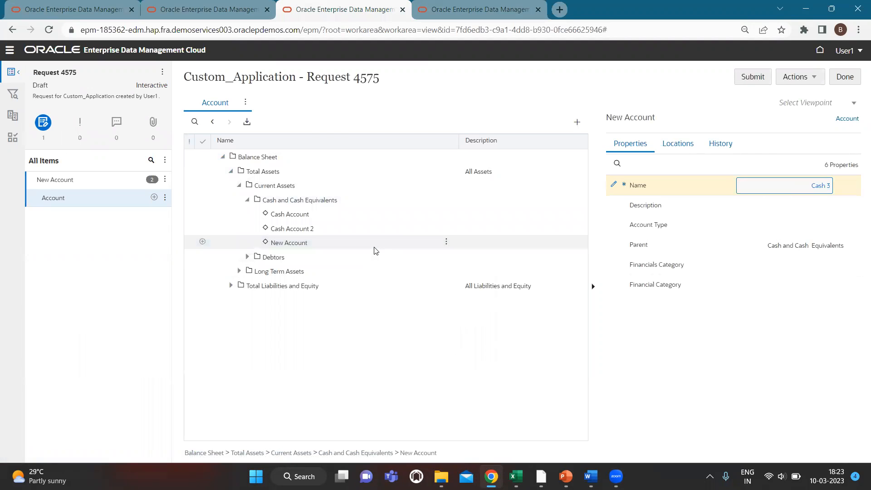
text(h 3)
click(806, 201)
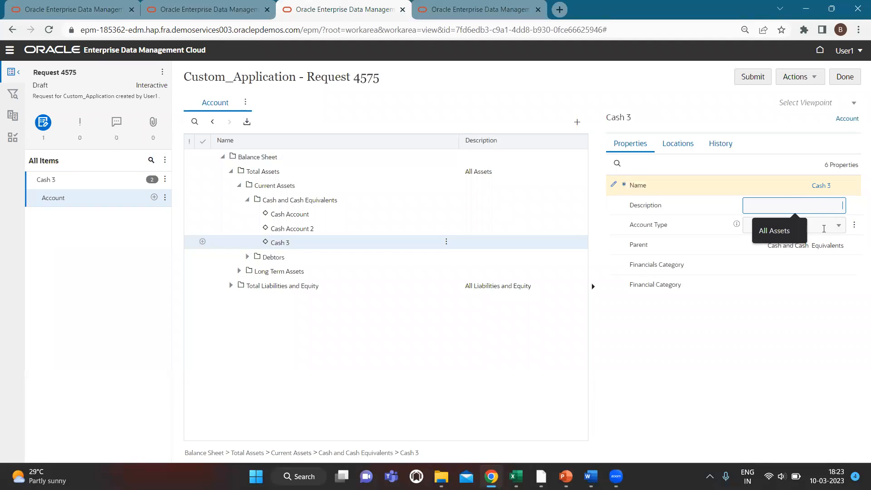
Set the Cash 3 account's Account Type to Asset and its Financial Category to Cash.
click(830, 225)
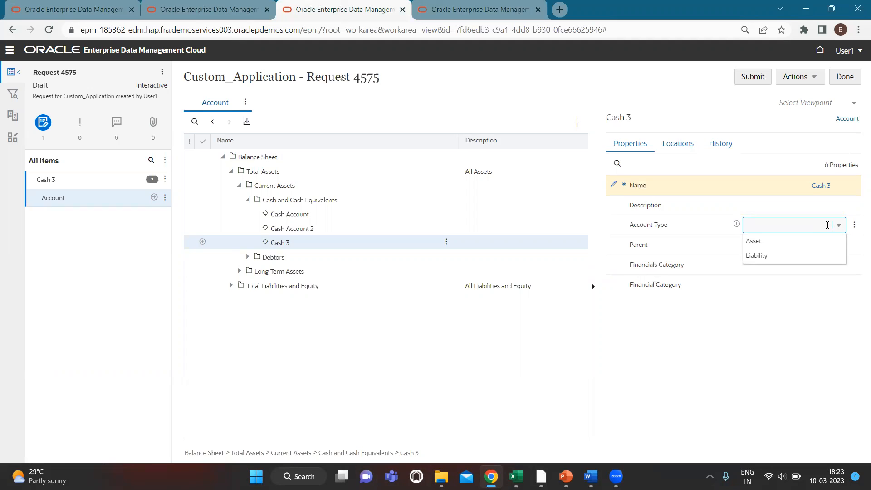
click(811, 241)
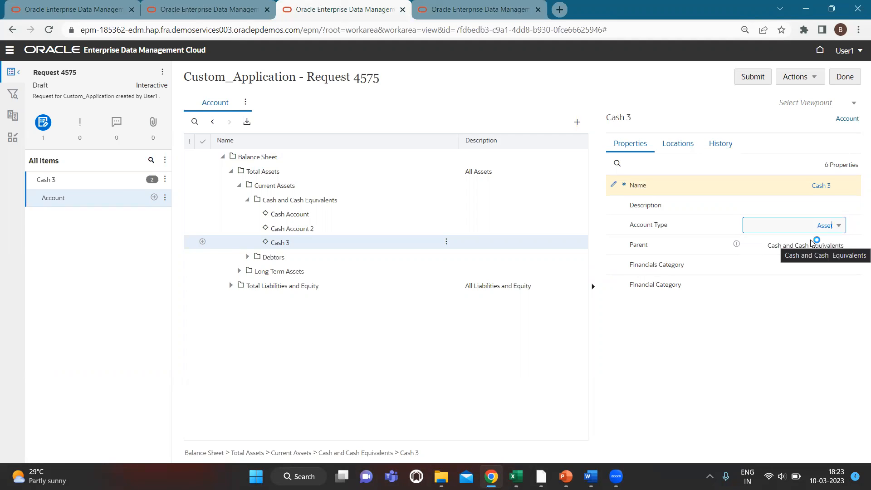
click(818, 286)
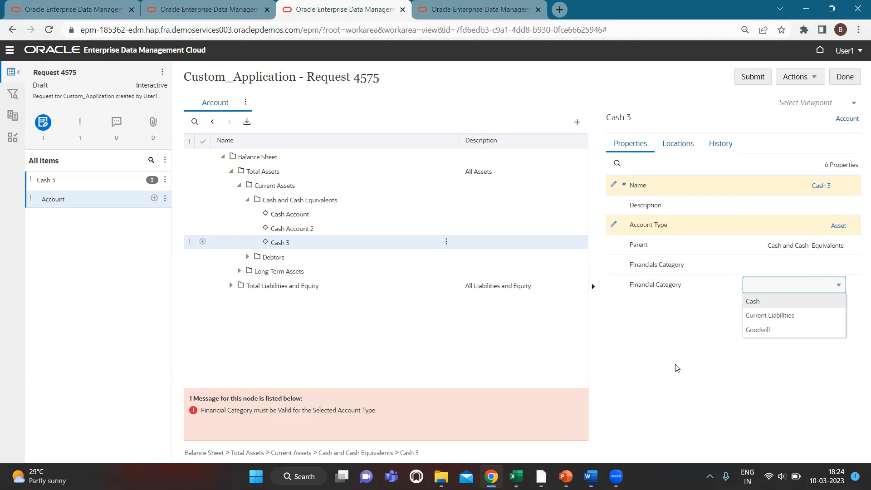
click(781, 302)
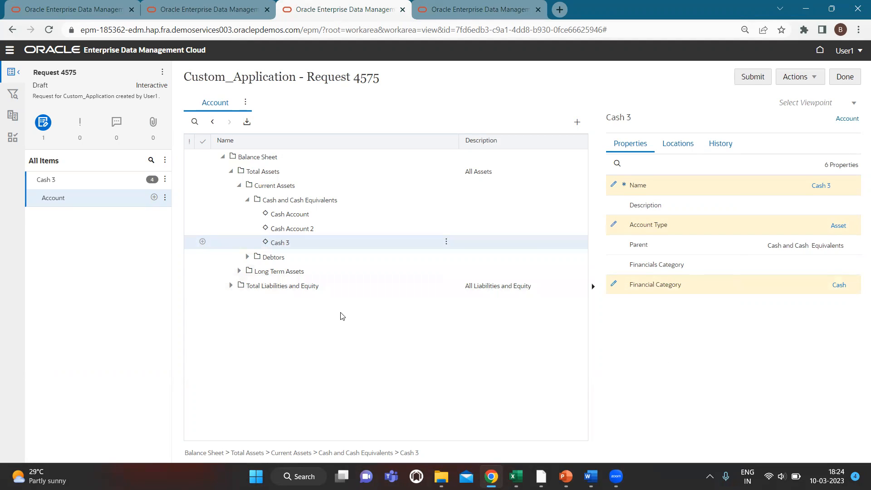
Try Current Liabilities as the Financial Category of the Cash 3 account.
click(805, 289)
click(809, 285)
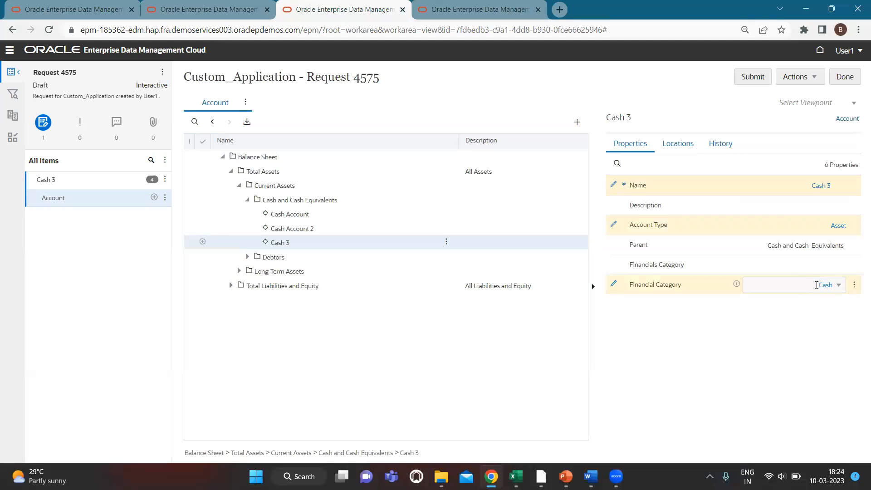
click(803, 314)
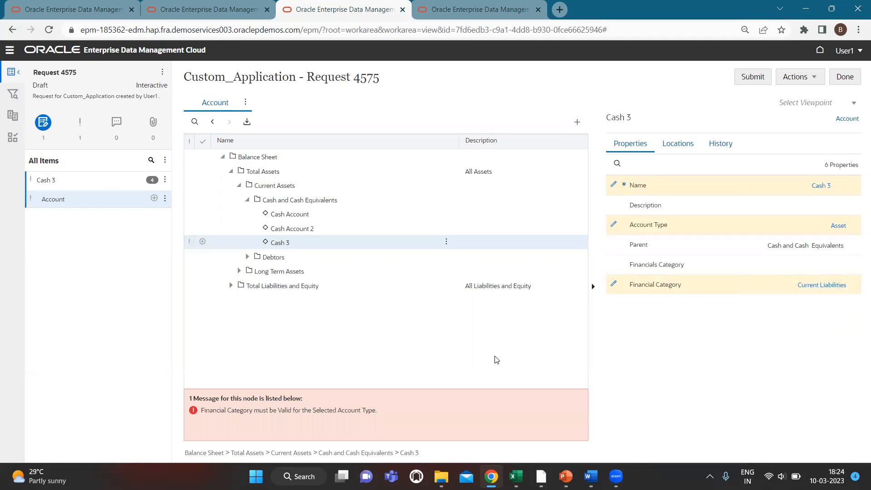
Set the Cash 3 account's Financial Category back to Cash and submit the request.
click(818, 288)
click(802, 302)
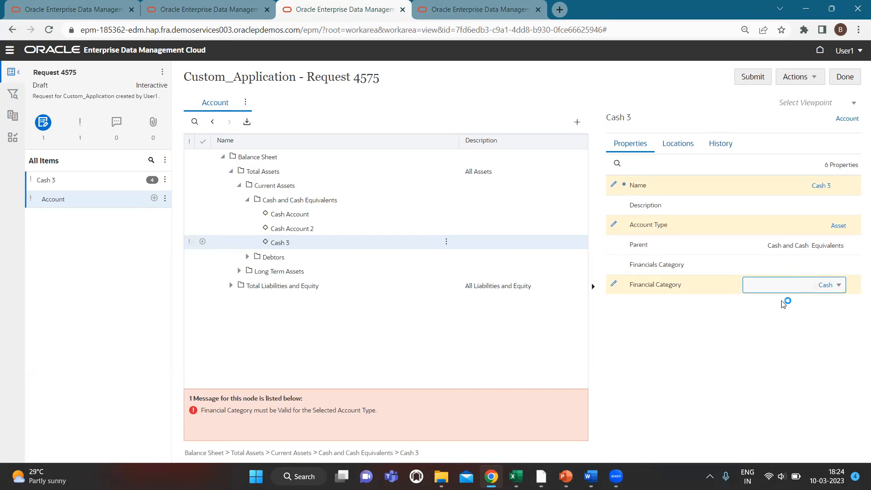
click(763, 79)
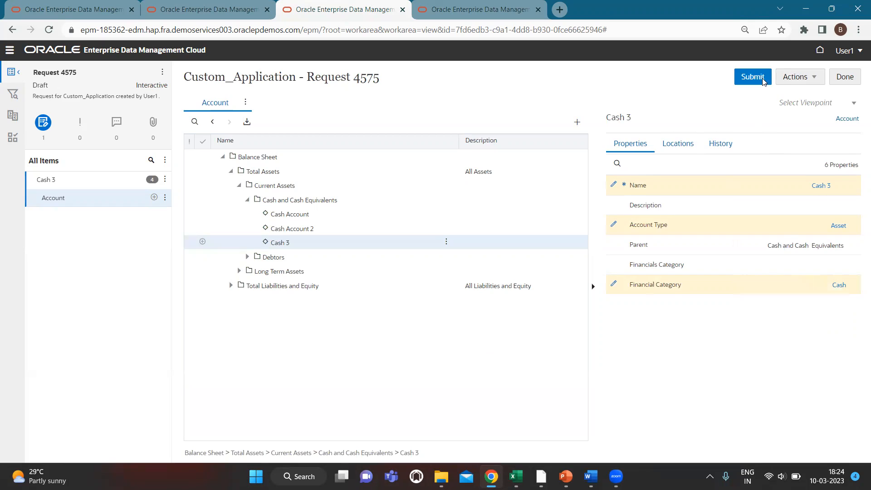
click(763, 79)
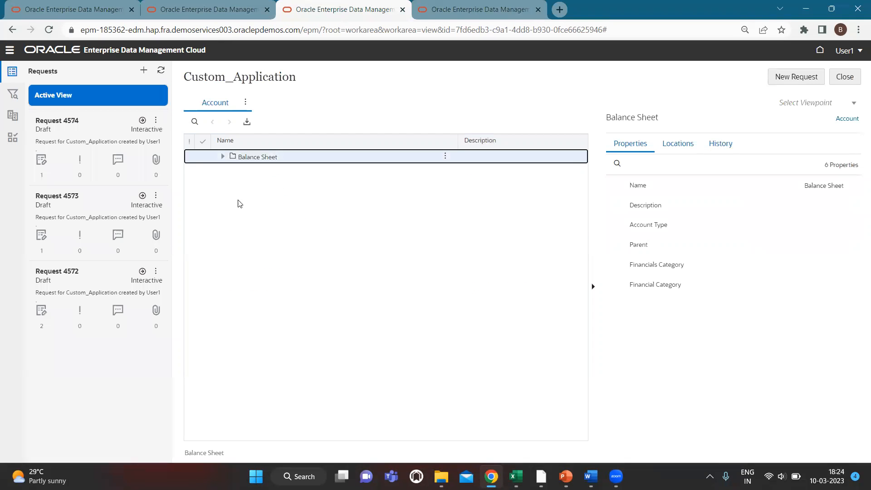
Start a new request and add a child account under Total Liabilities and Equity.
click(224, 159)
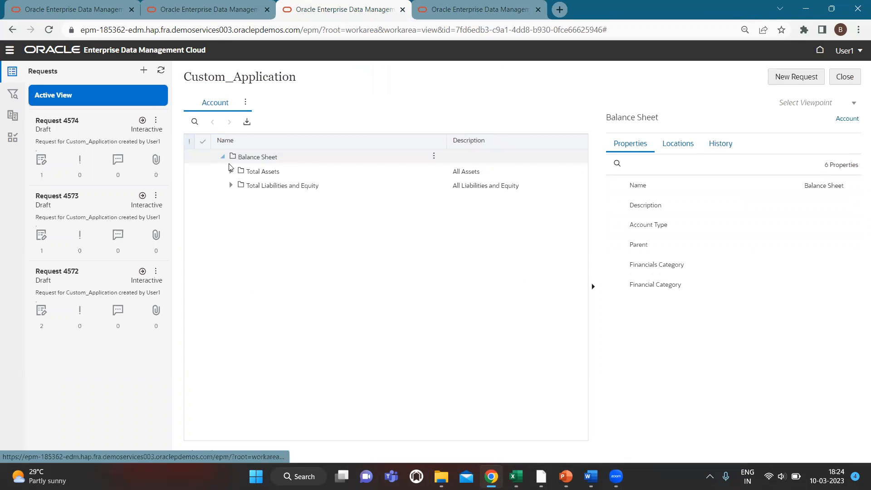
click(231, 186)
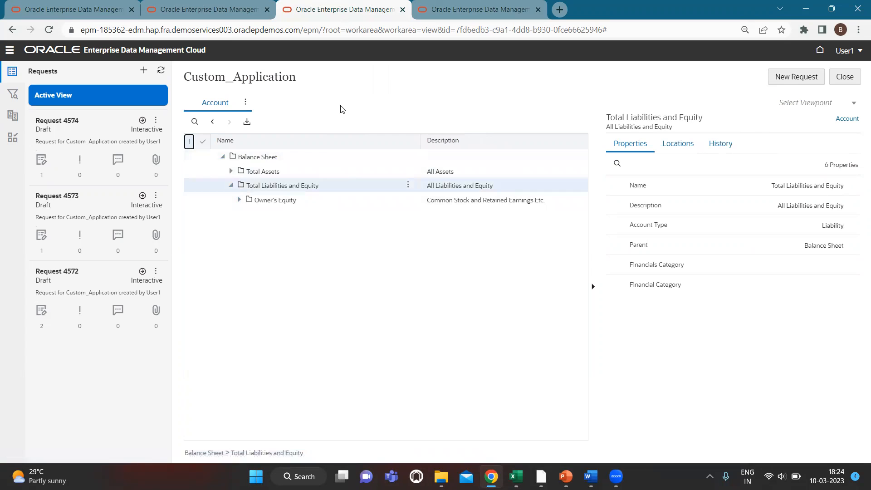
click(796, 77)
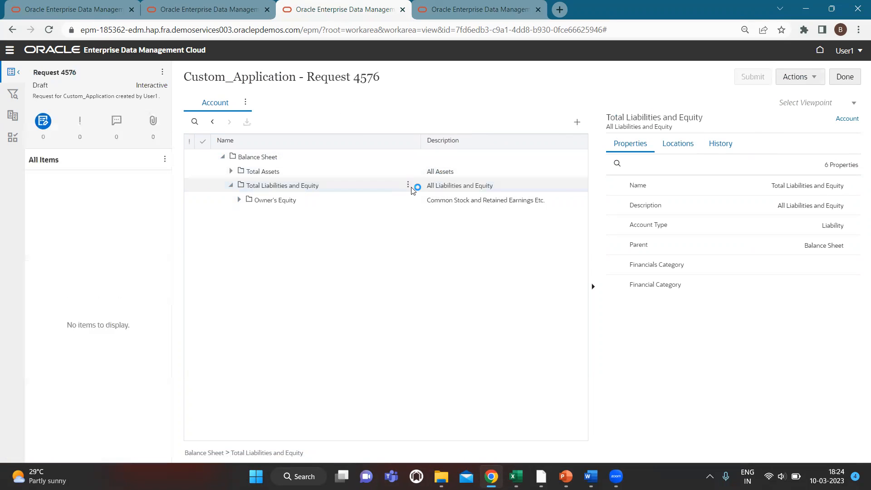
click(408, 185)
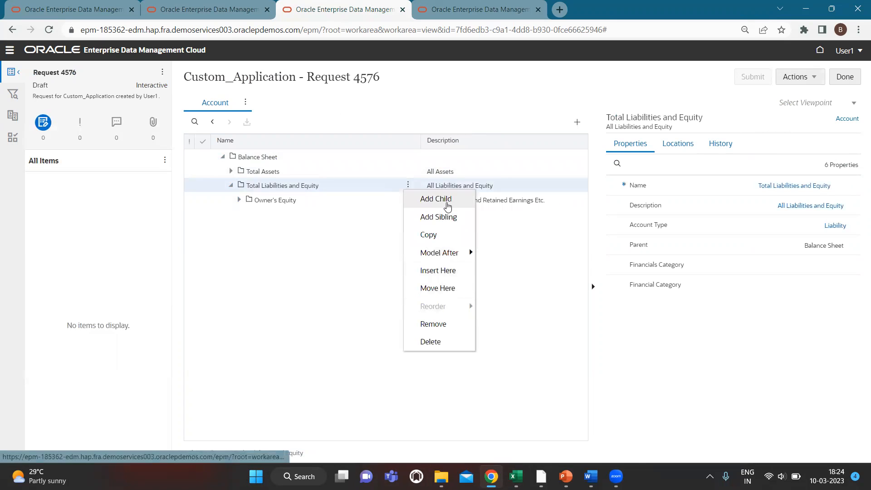
click(448, 207)
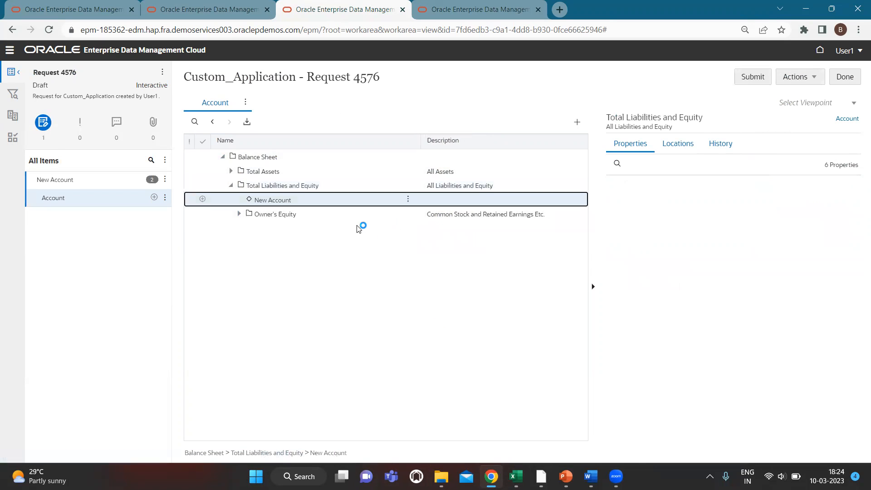
Name the new child account Current Liabilities.
text(un)
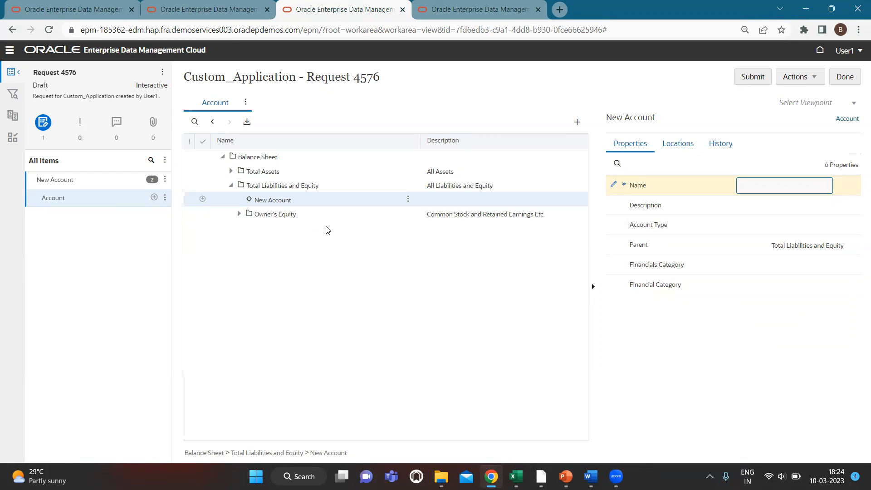
text(rrent Liabiltires)
key(BackSpace)
key(BackSpace)
key(BackSpace)
key(BackSpace)
text(ia)
click(792, 335)
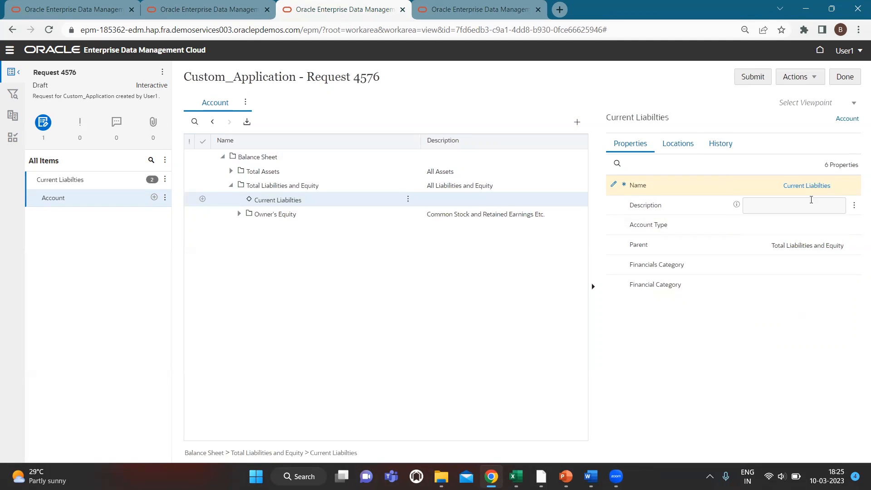
scroll(811, 200, up, 5)
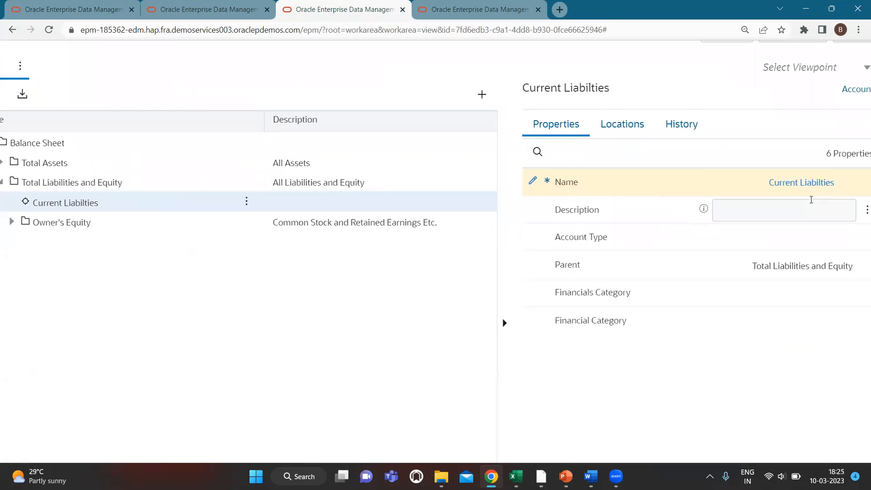
click(821, 182)
text(i)
click(800, 367)
scroll(801, 366, down, 3)
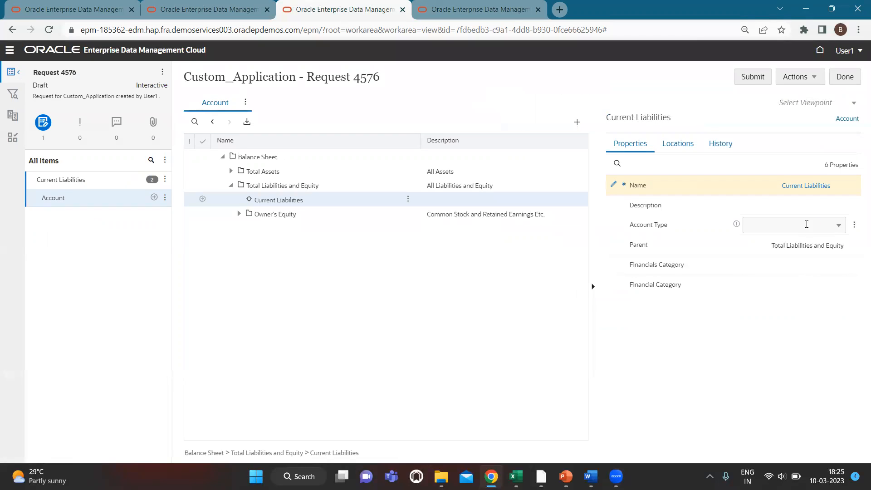
Set the account's Account Type to Liability and Financial Category to Current Liabilities, and submit the request.
click(813, 227)
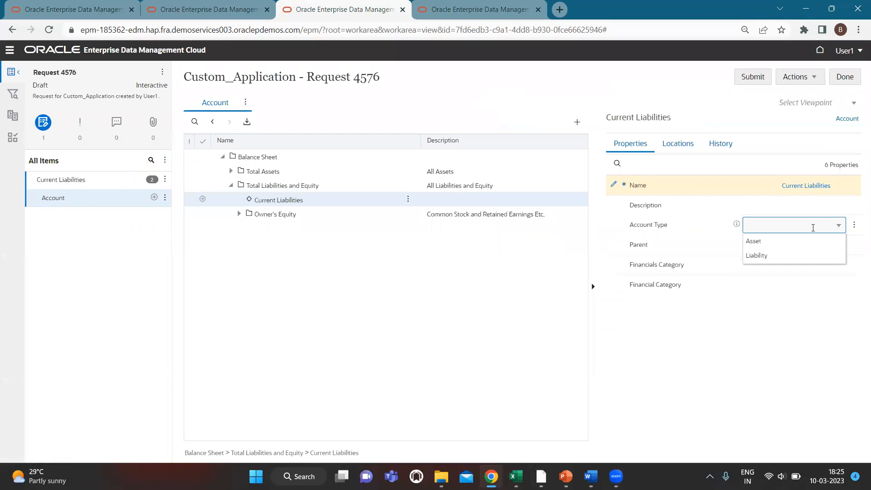
click(799, 255)
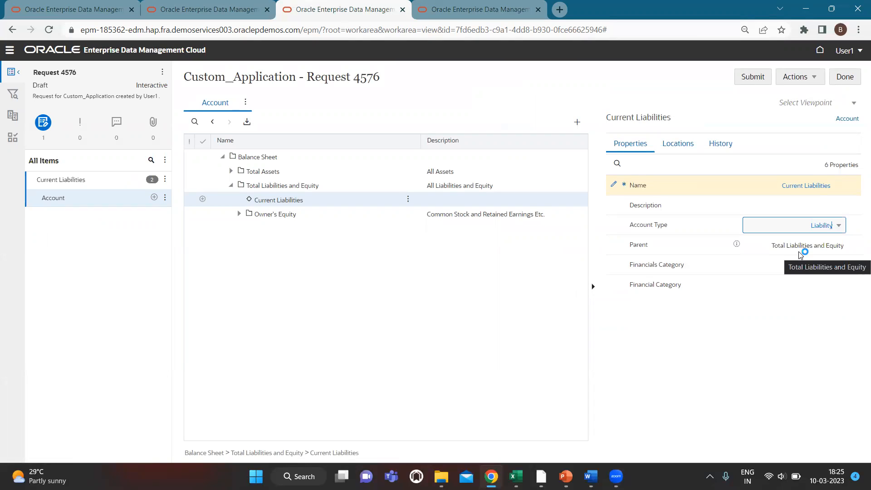
click(808, 287)
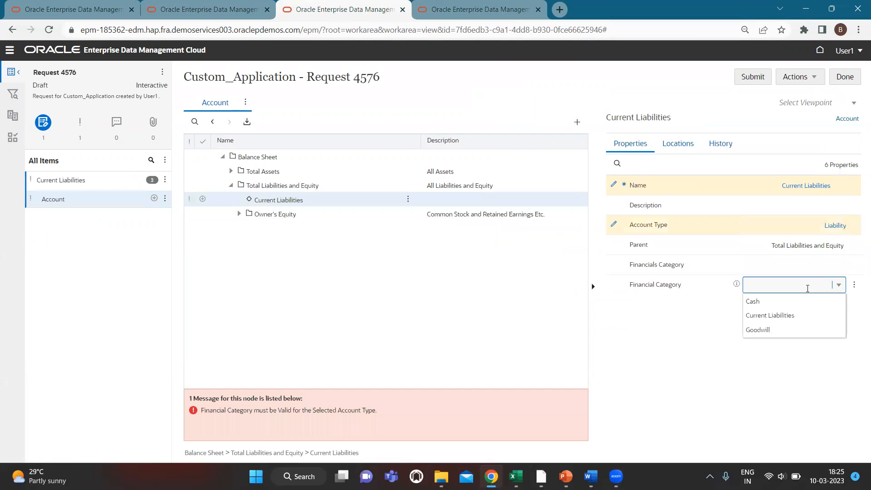
click(792, 317)
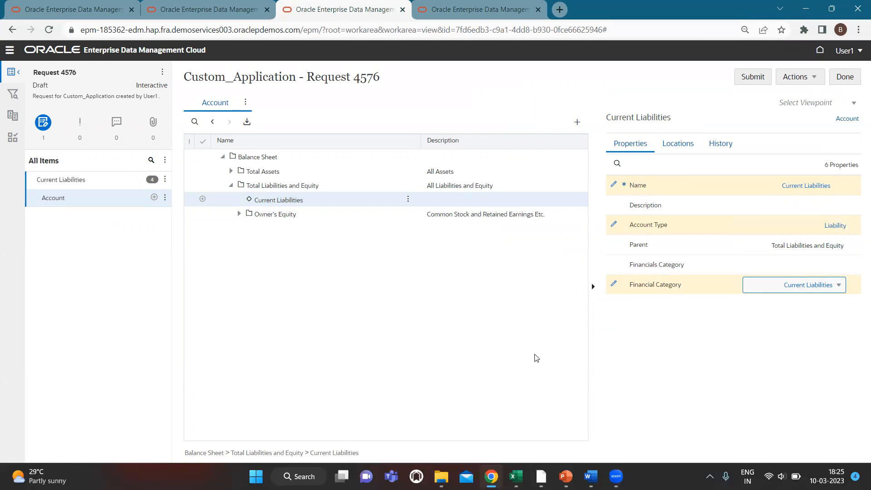
click(730, 344)
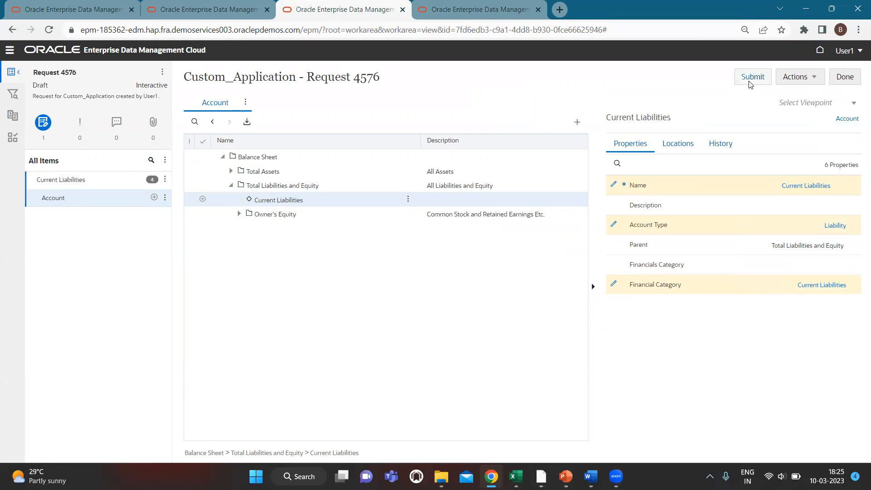
click(750, 82)
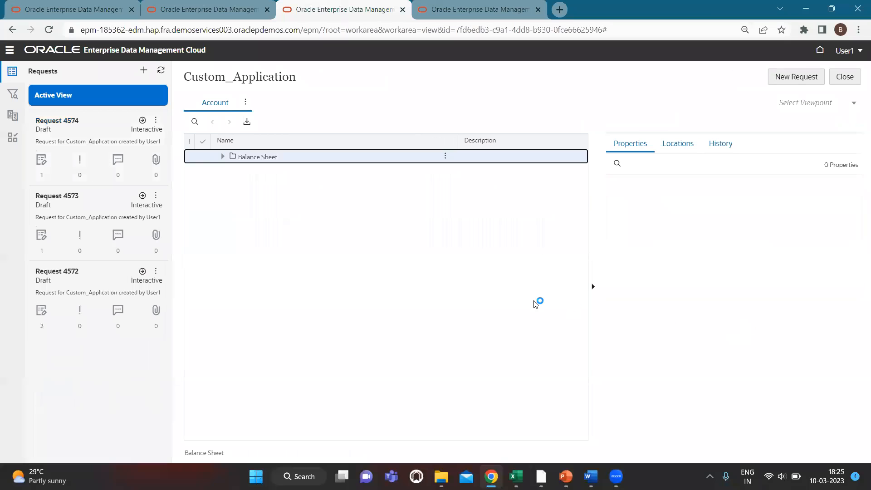
Switch to the Book3 workbook in Excel and review how the Goodwill category maps through the lookup set to its account type.
click(223, 157)
key(alt+Tab)
key(alt+Tab)
key(alt+shift+Tab)
key(alt+Tab)
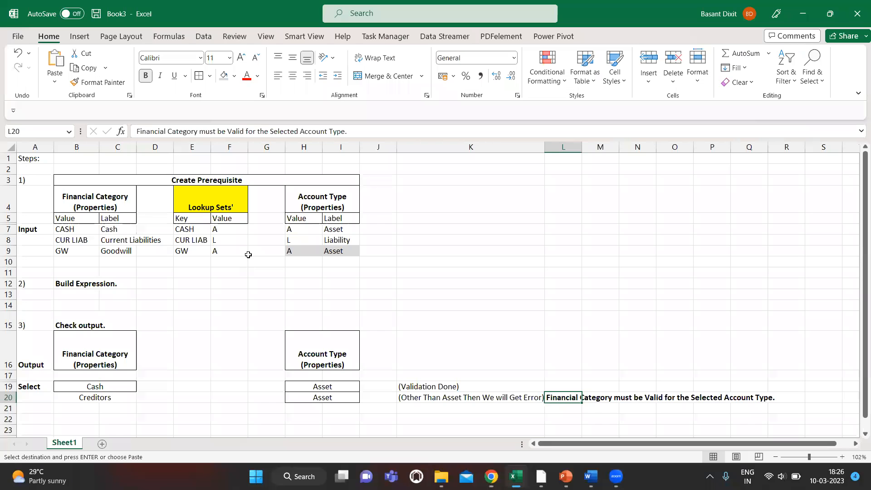
key(Left)
key(Left)
key(Left)
key(Up)
key(Up)
key(Up)
key(Up)
key(Left)
key(Up)
key(Left)
key(Left)
key(Left)
key(Left)
key(Up)
key(Up)
key(Left)
key(Up)
key(Up)
key(Up)
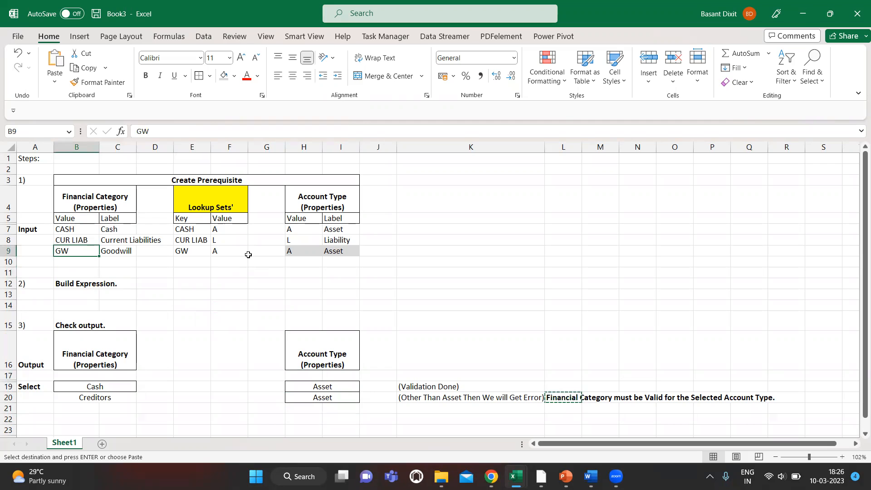
key(Right)
key(Left)
key(Right)
key(Right)
key(Right)
key(Right)
key(Right)
key(Right)
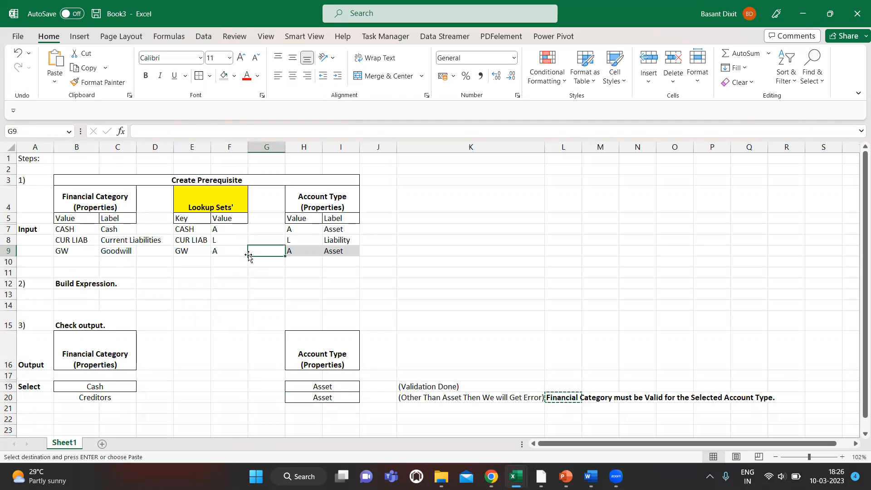
key(Right)
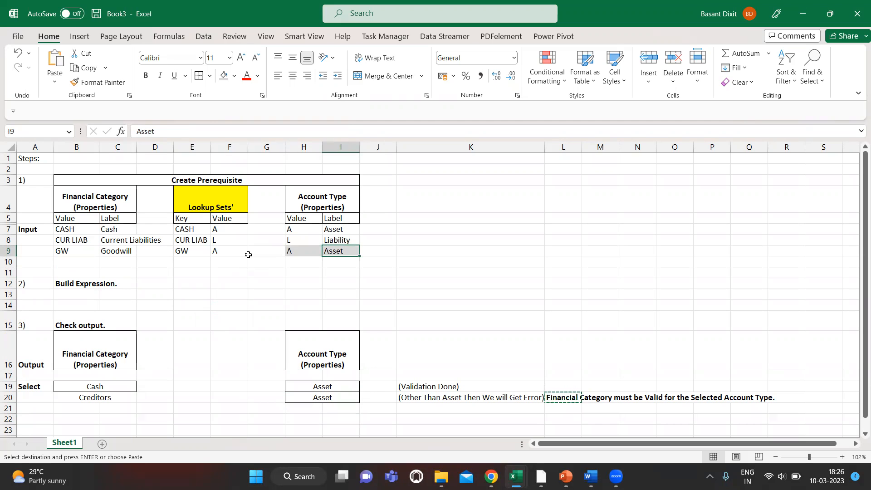
key(Left)
key(Left)
key(Left)
key(Left)
key(Left)
key(Left)
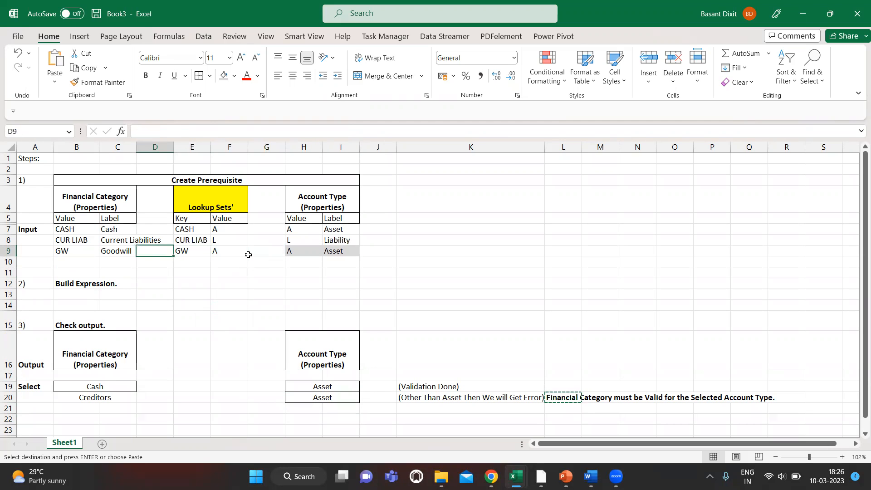
key(Left)
Switch back to Oracle Enterprise Data Management, start a new request and add a child account named Goodwill under Long Term Assets.
key(alt+Tab)
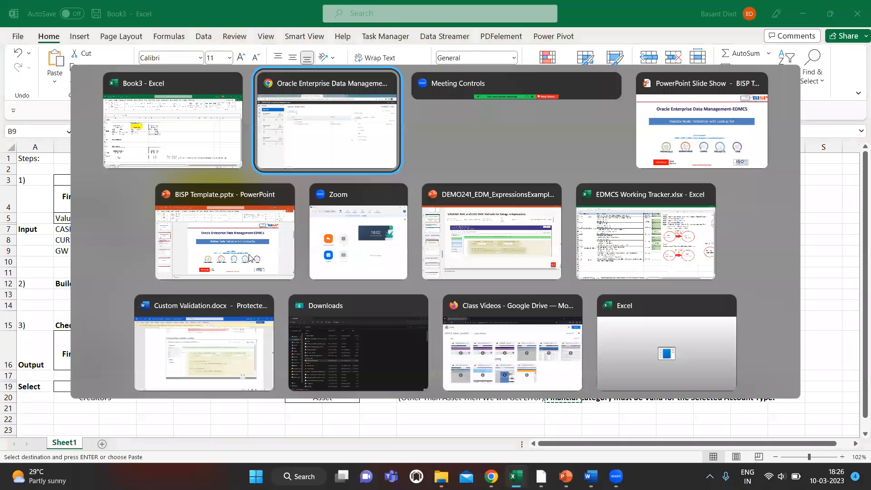
click(231, 171)
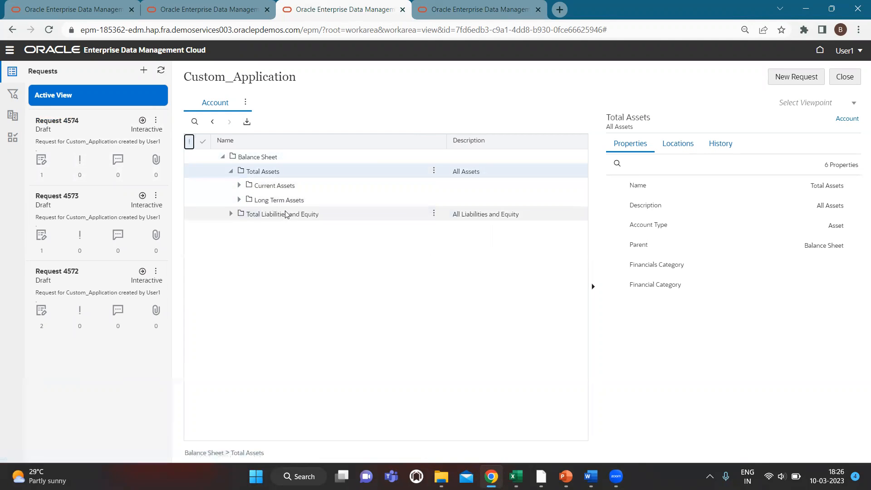
click(239, 200)
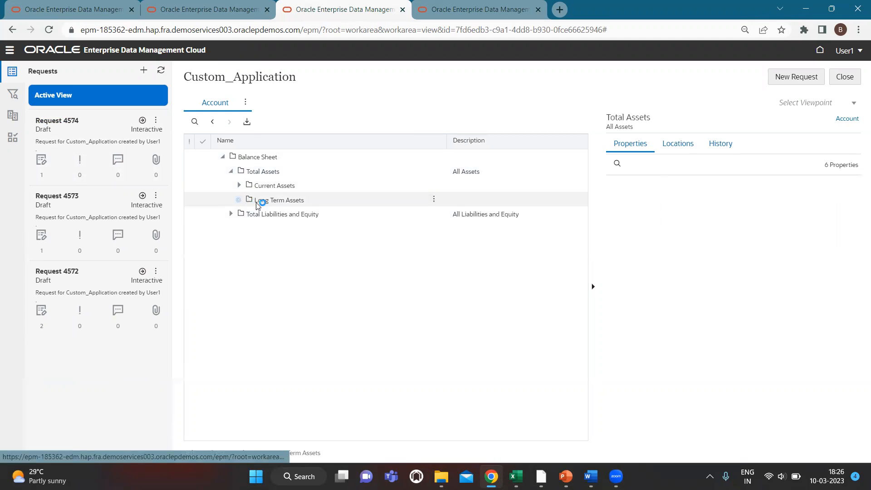
click(803, 81)
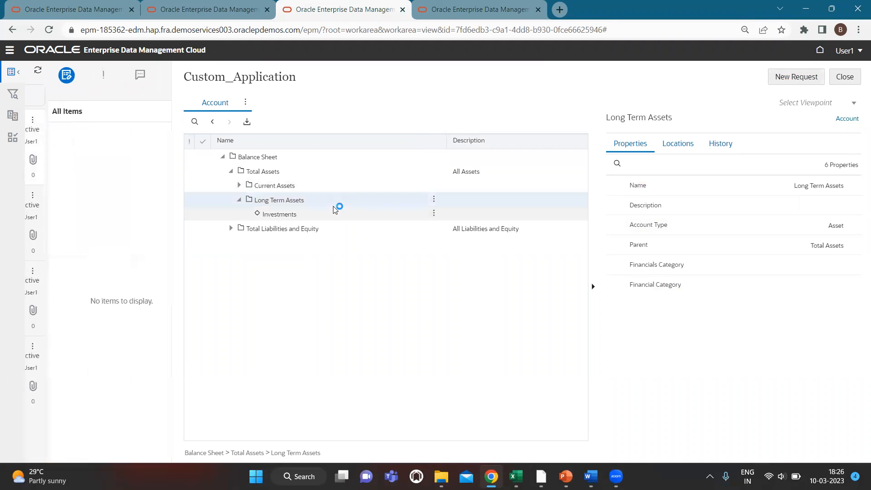
click(434, 199)
click(457, 219)
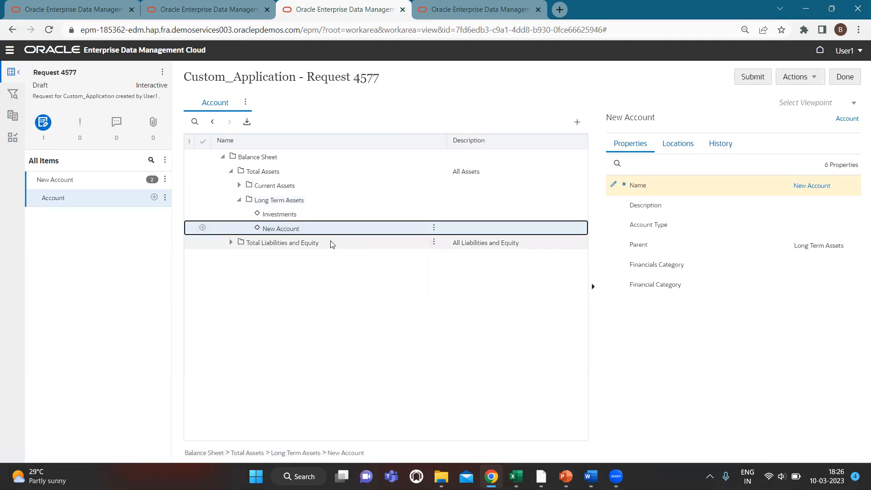
text(Goo)
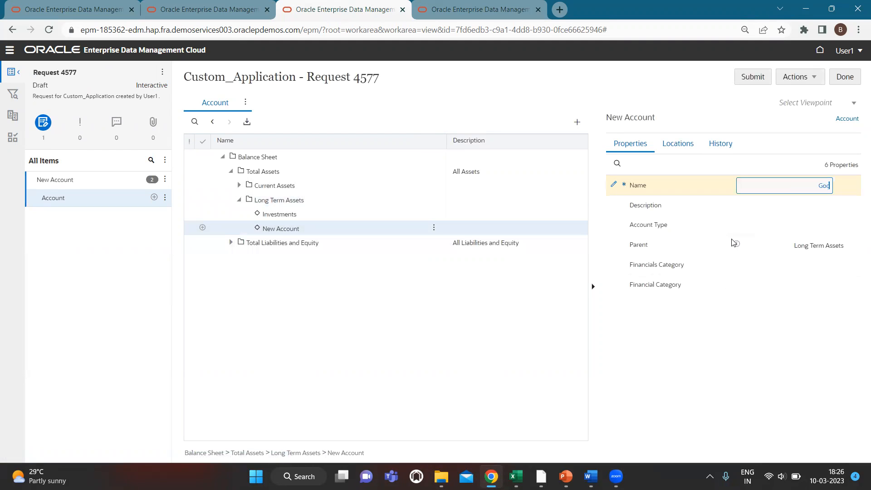
text(dwill)
Set the Goodwill account's Financial Category to Goodwill and Account Type to Asset, and submit the request.
click(822, 228)
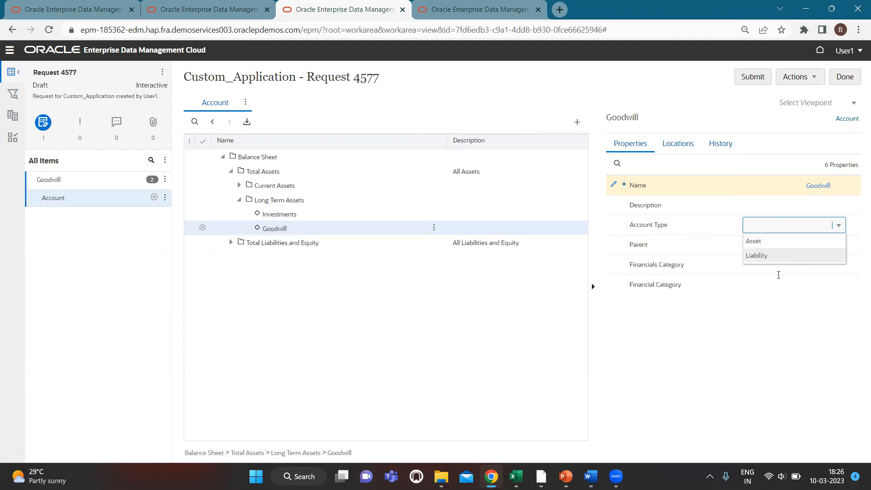
click(709, 367)
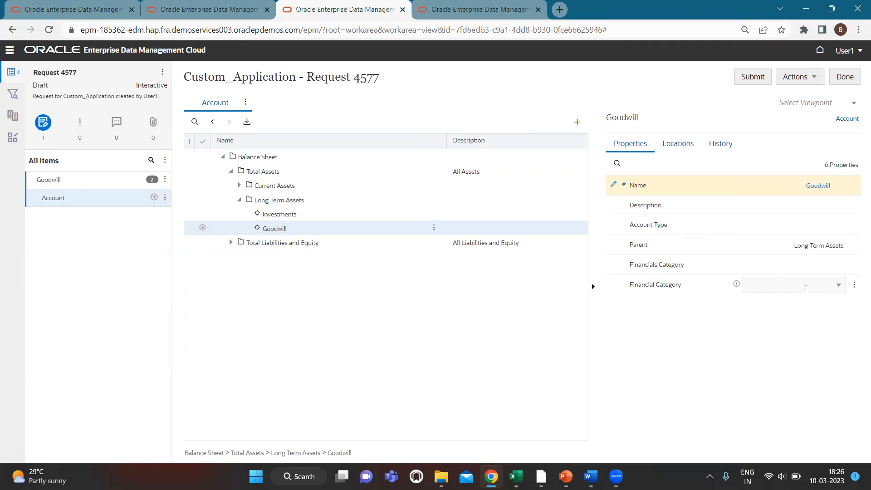
click(808, 288)
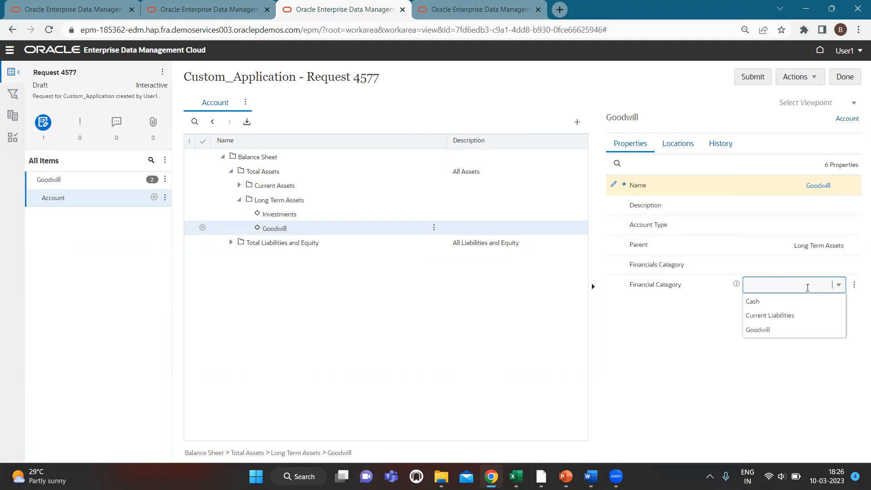
click(783, 331)
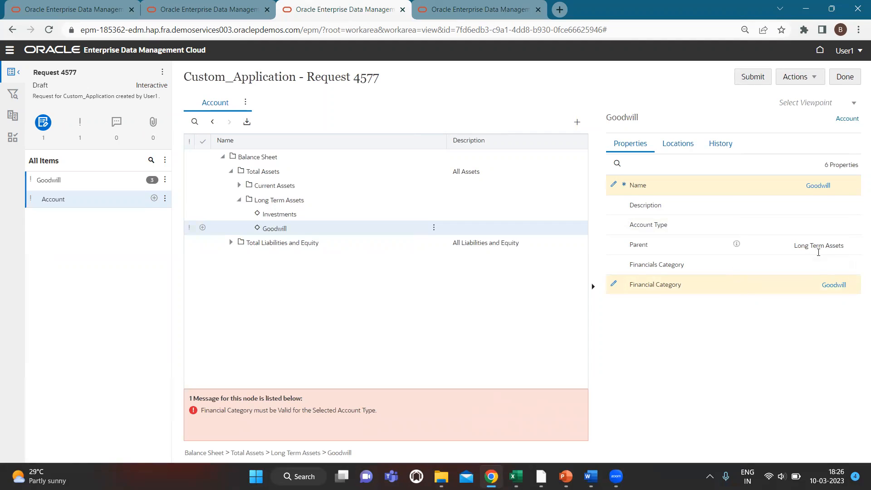
click(831, 222)
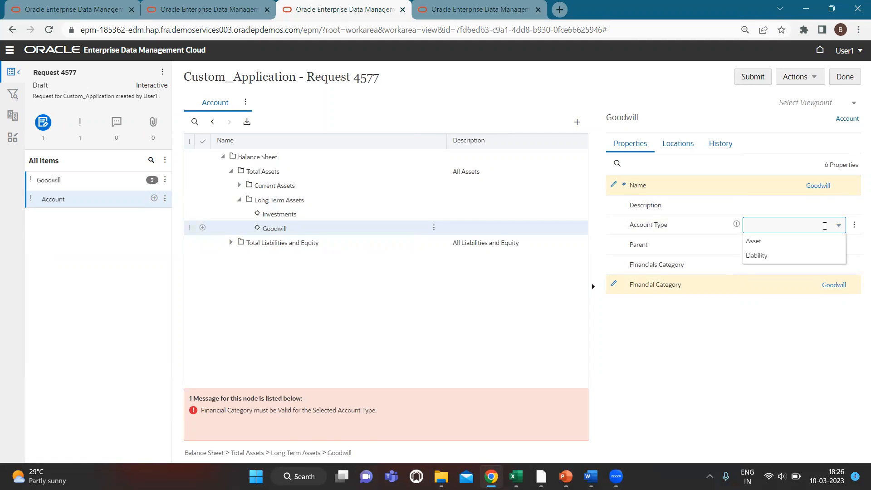
click(792, 246)
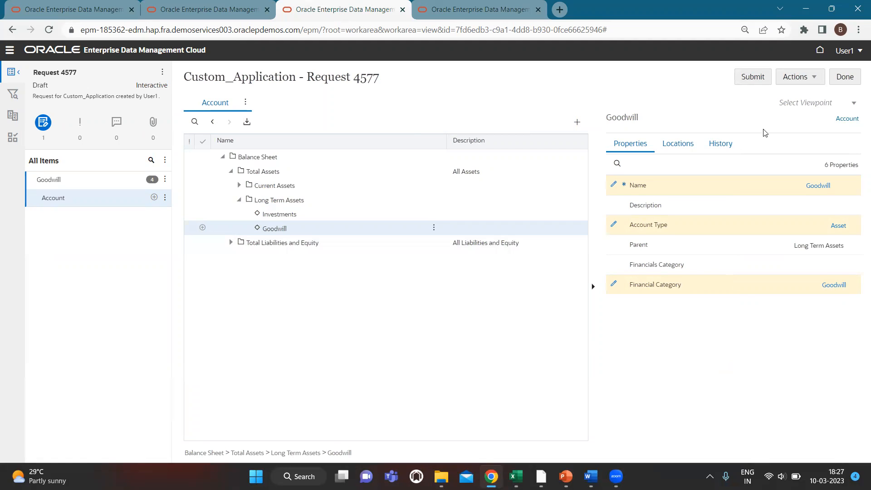
click(750, 78)
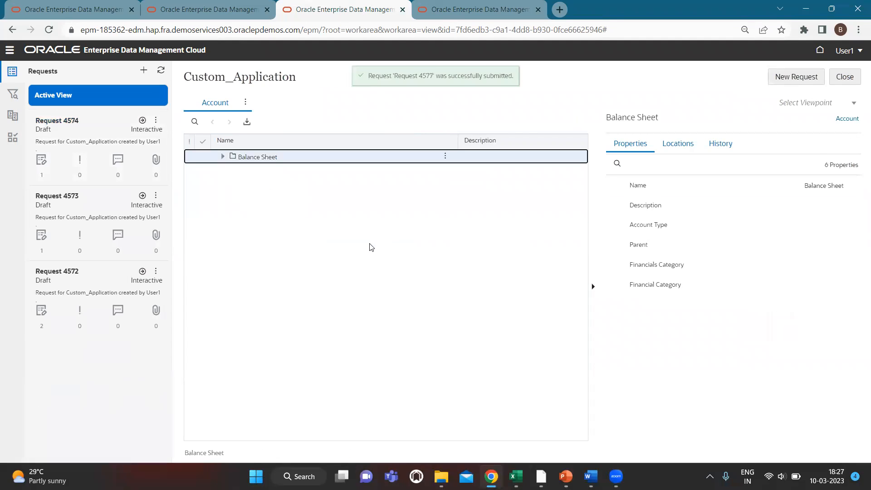
Switch to the PowerPoint slide show and display its Validate Node: Validation with Lookup Set title slide.
key(alt+Tab)
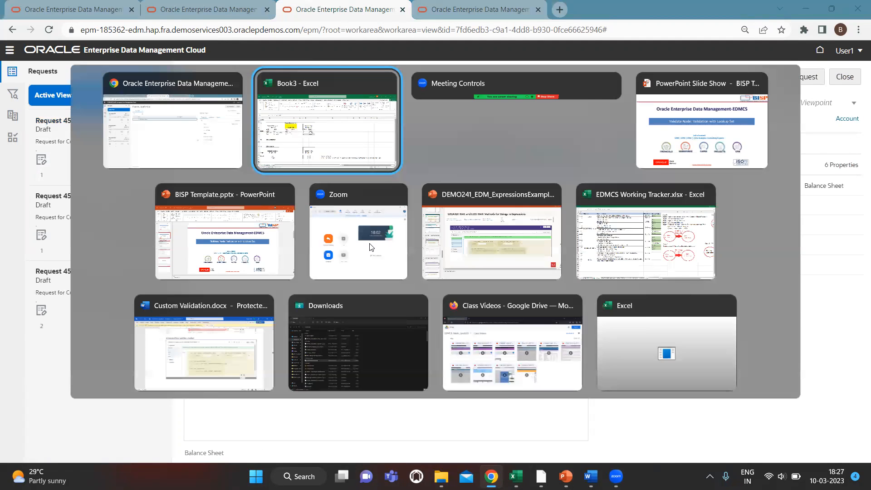
key(alt+Tab)
key(alt+Tab)
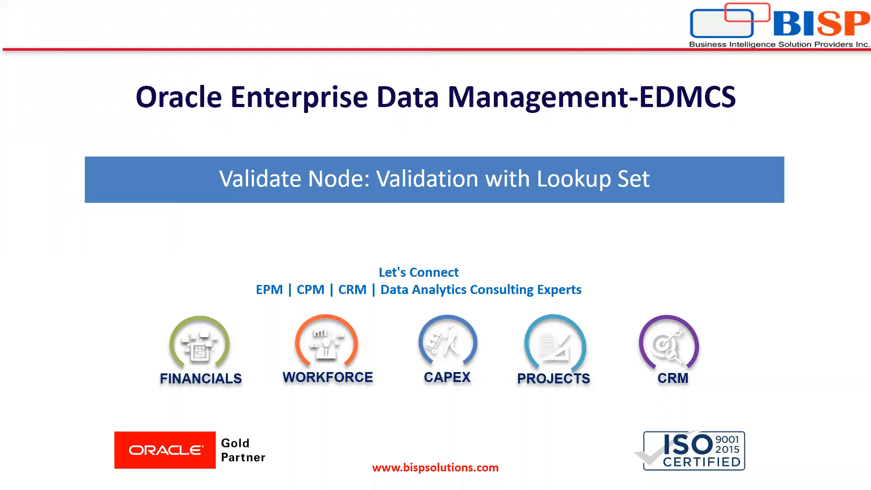